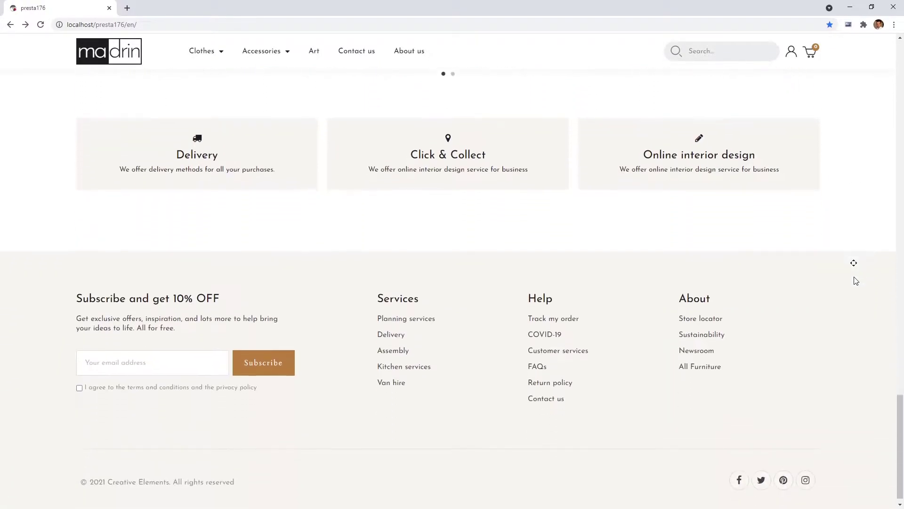
- Scroll down the storefront pages to inspect the shop's existing footer designs
middle_click(855, 275)
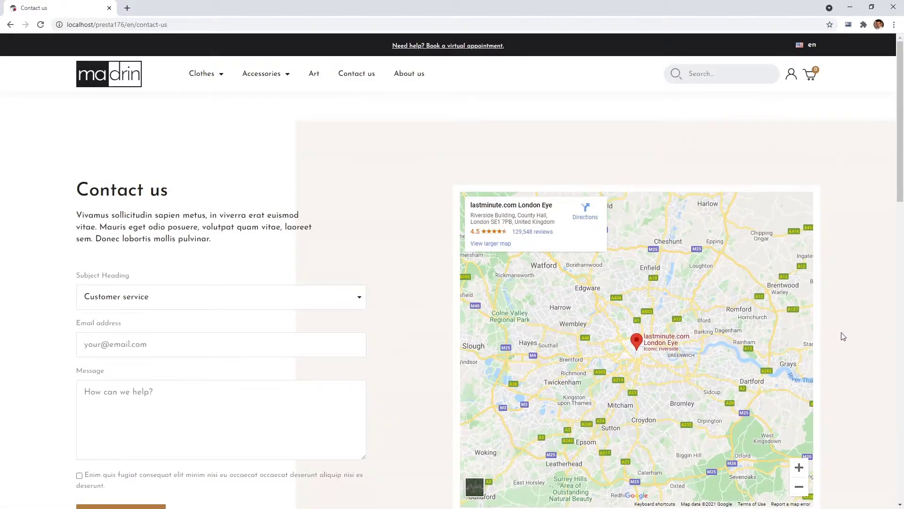
scroll(841, 333, down, 6)
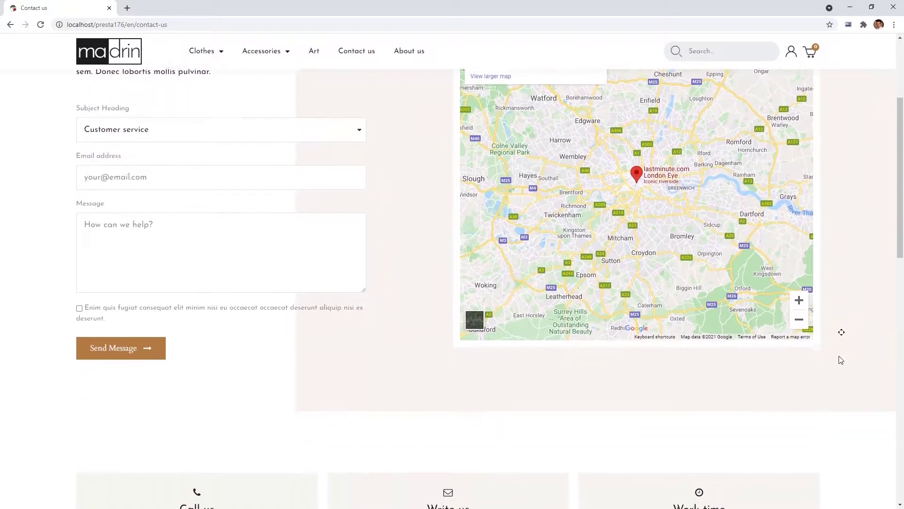
scroll(842, 362, down, 10)
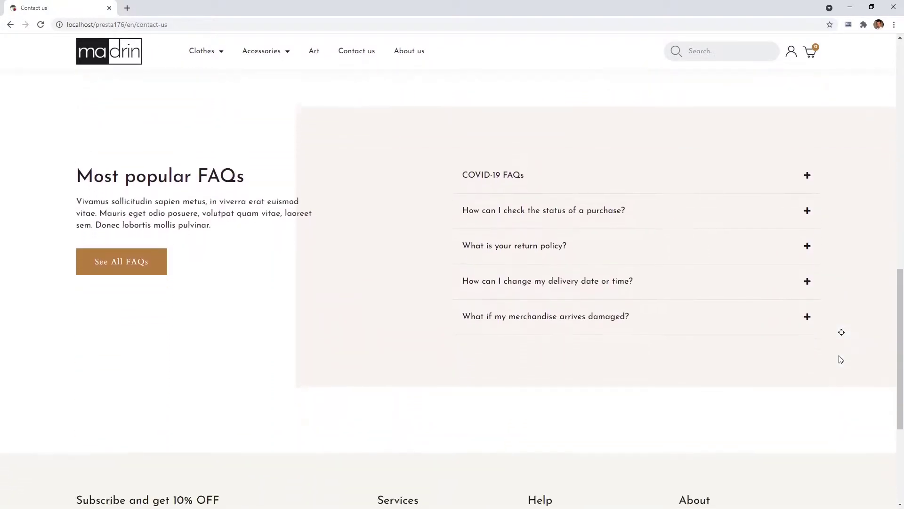
scroll(842, 360, down, 2)
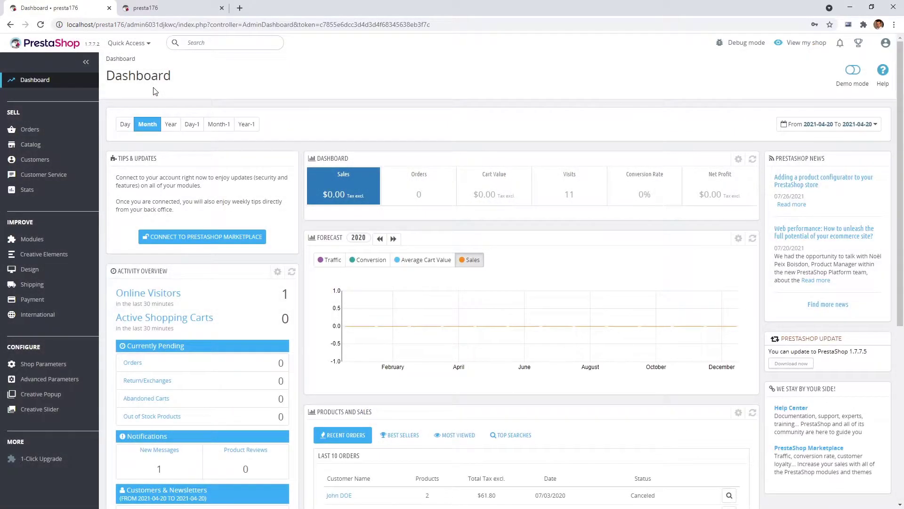
- Add a Theme Builder template titled 'My Footer' of type Footer, set active, and save it
mouse_move(57, 259)
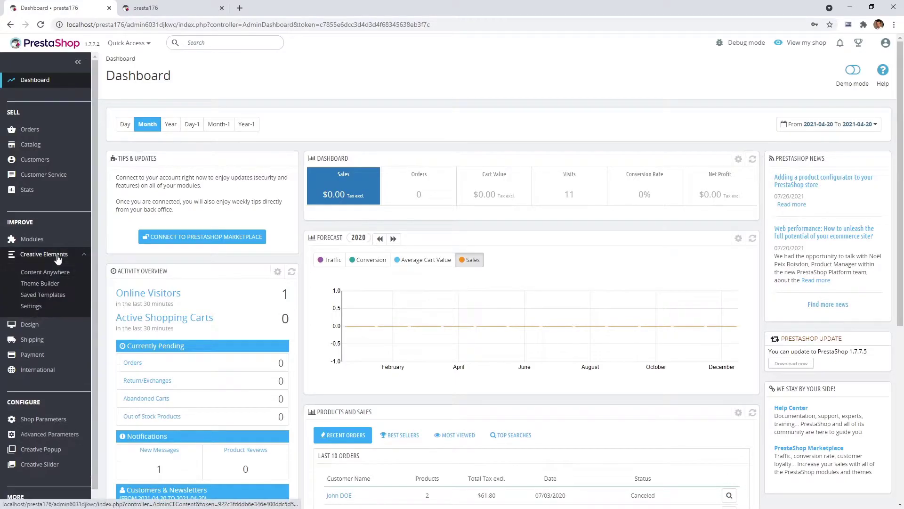
click(49, 282)
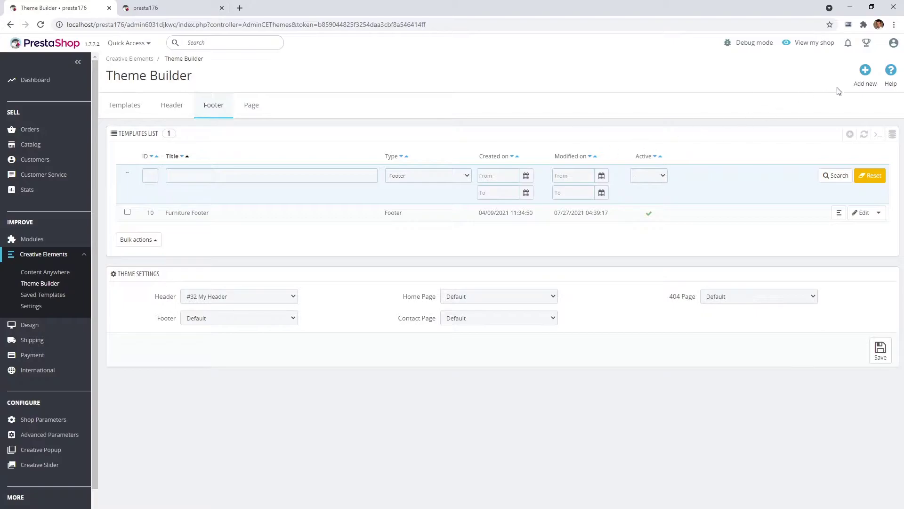
click(869, 83)
click(541, 153)
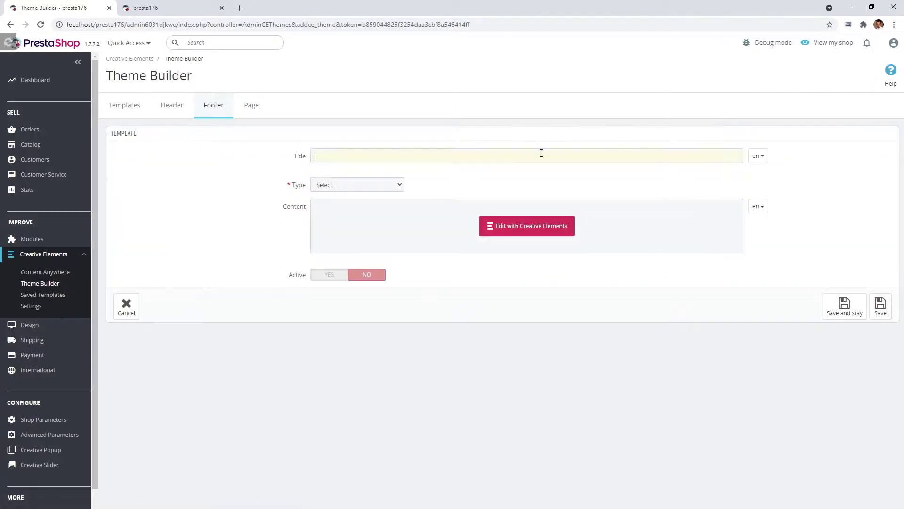
text(My Footer)
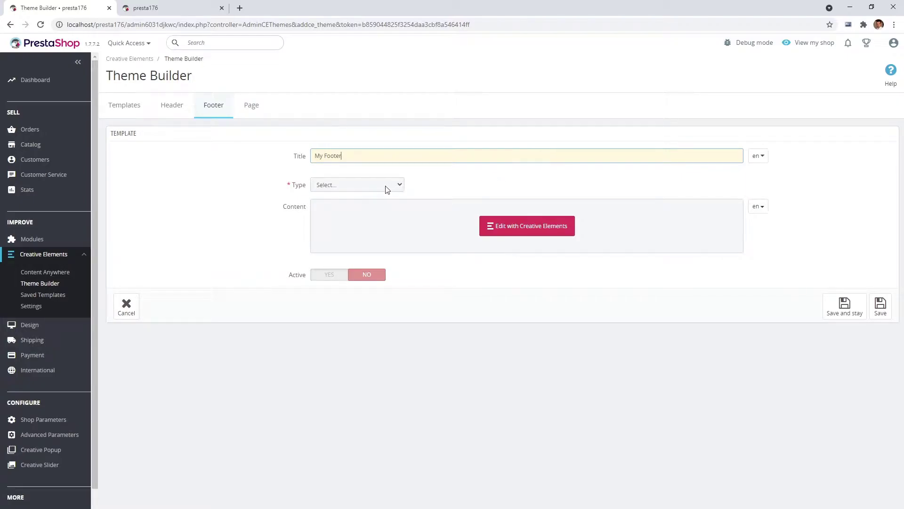
click(385, 186)
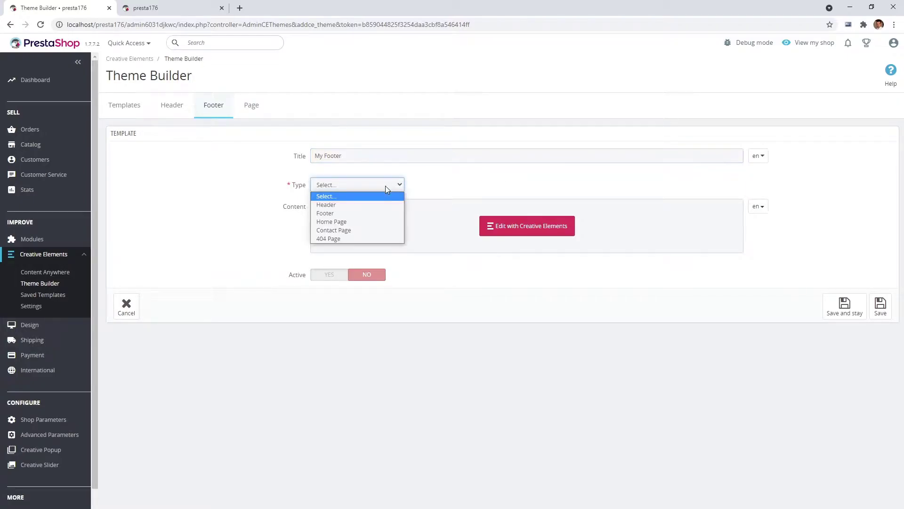
click(349, 211)
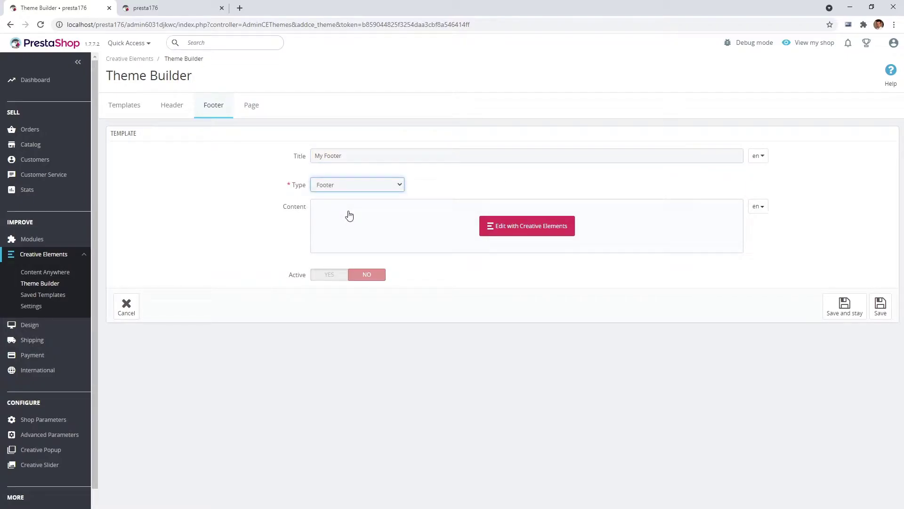
click(330, 274)
click(864, 314)
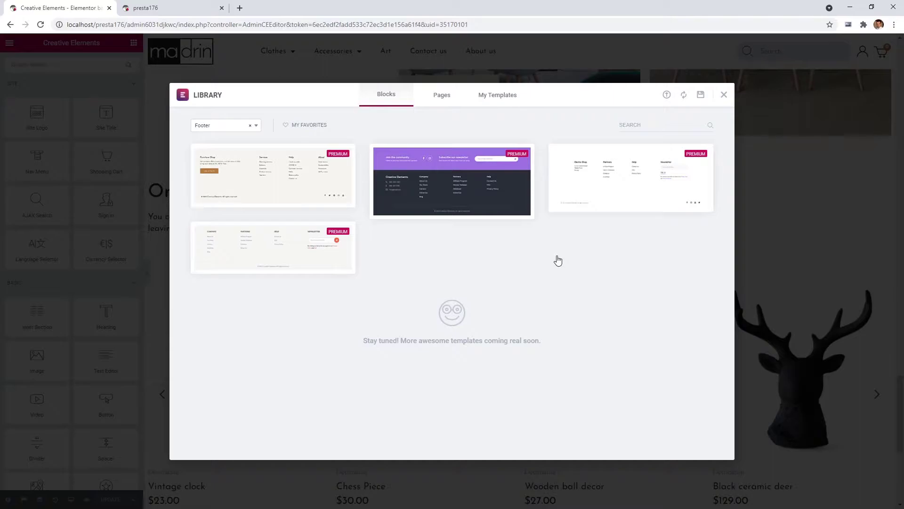
- Preview the purple and dark footer block, then close the library without inserting anything
click(443, 198)
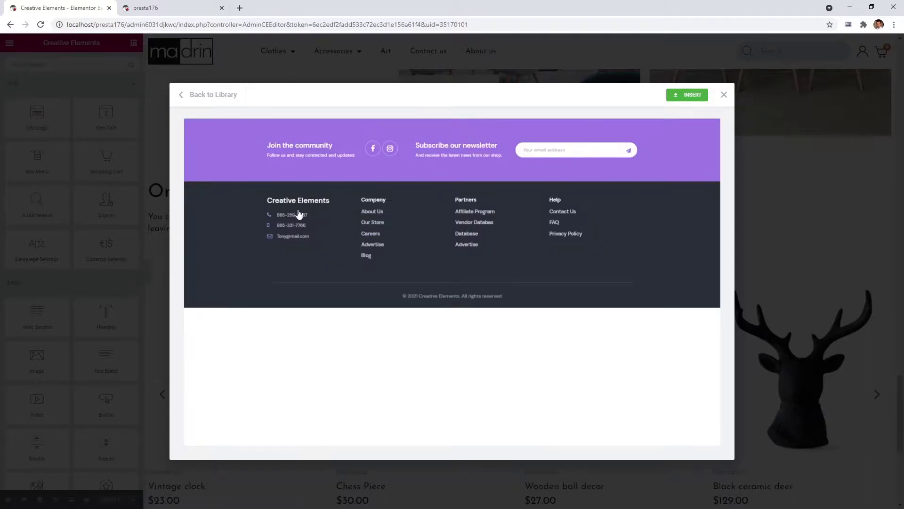
click(179, 96)
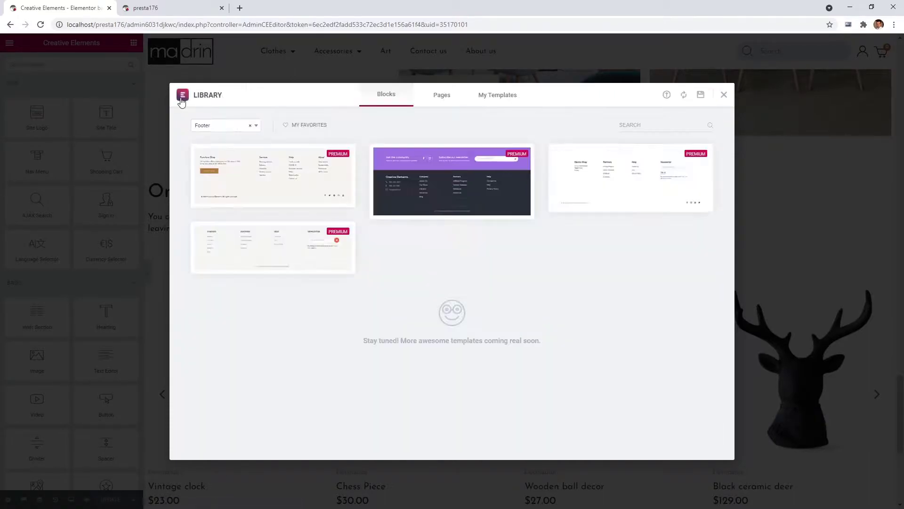
click(719, 98)
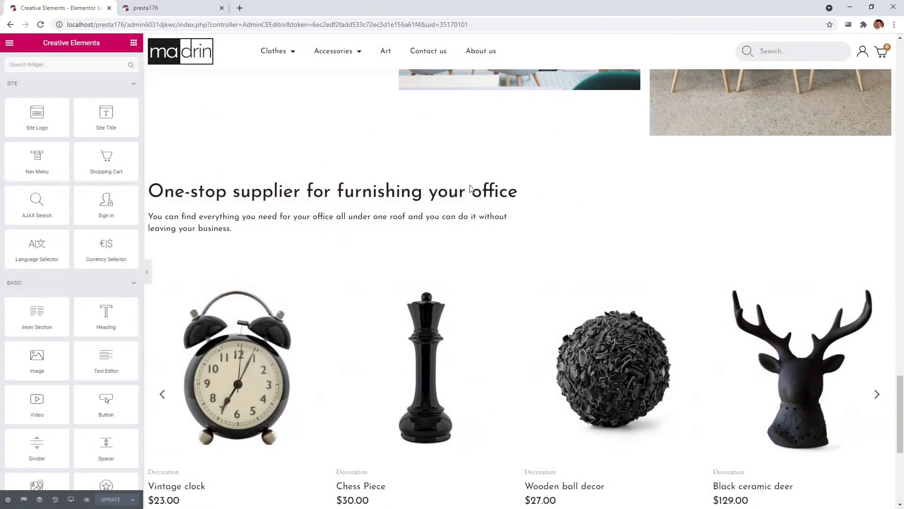
- Add a four-column section at the bottom with content width 1600
scroll(471, 188, down, 5)
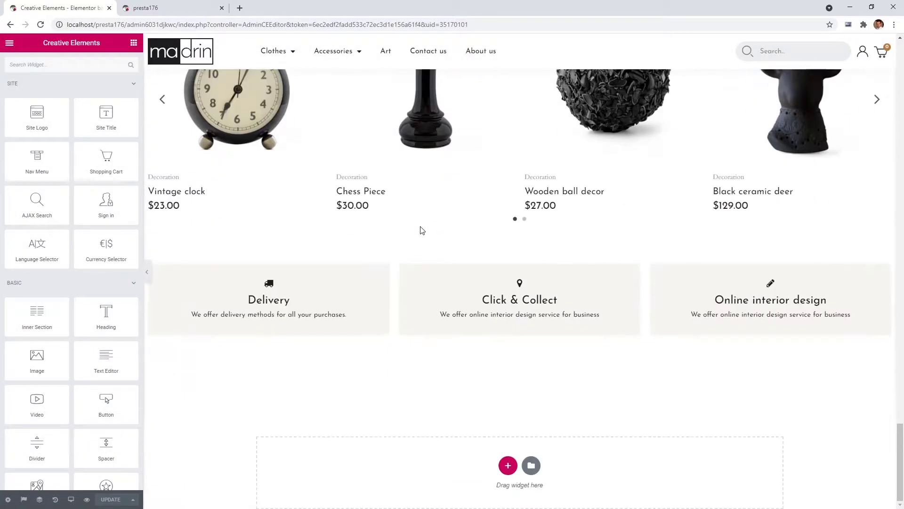
click(507, 466)
scroll(511, 462, down, 1)
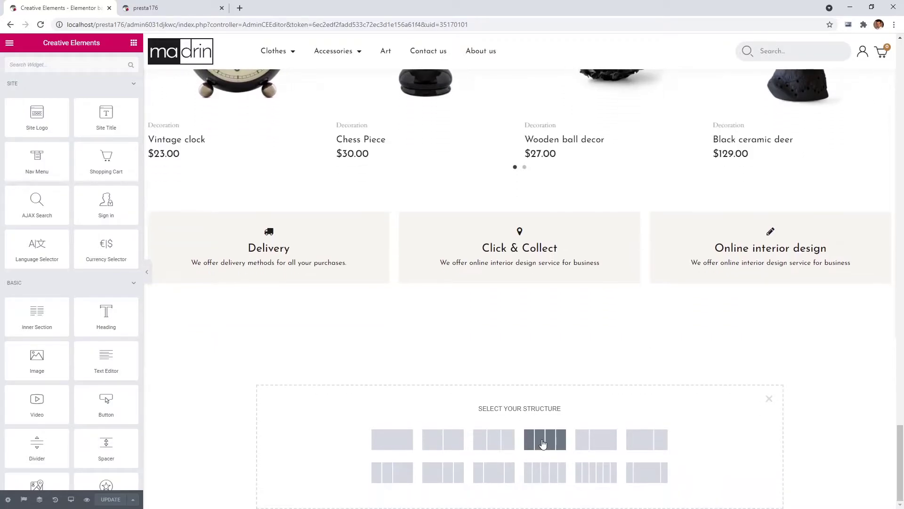
click(545, 441)
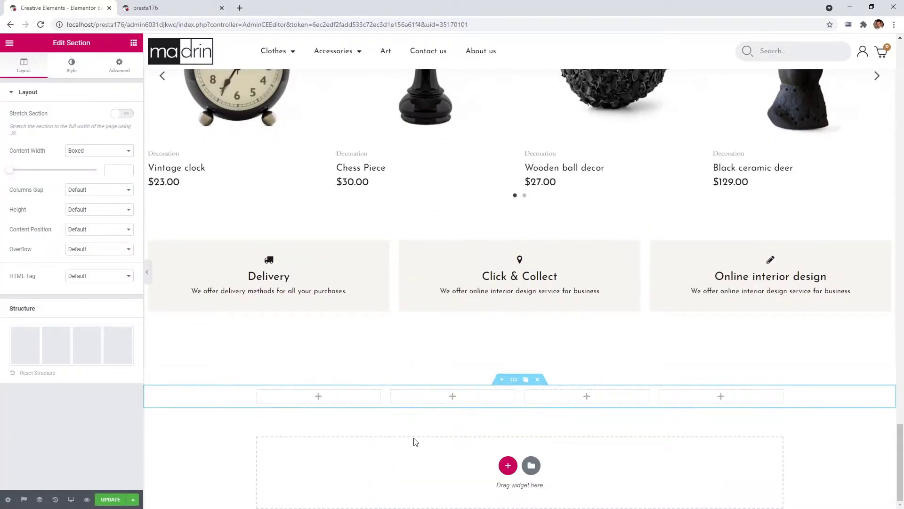
click(120, 172)
text(1600)
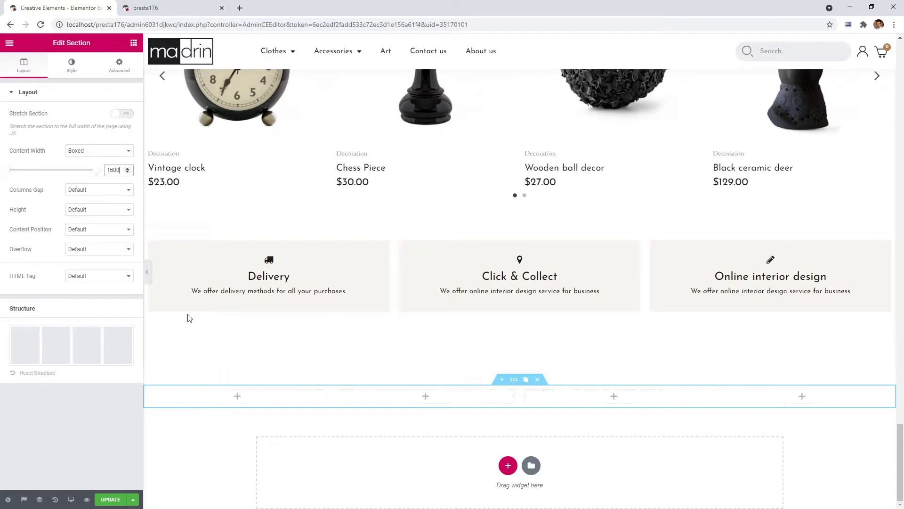
- Give the section a classic background colour of #f9f6f1
click(71, 75)
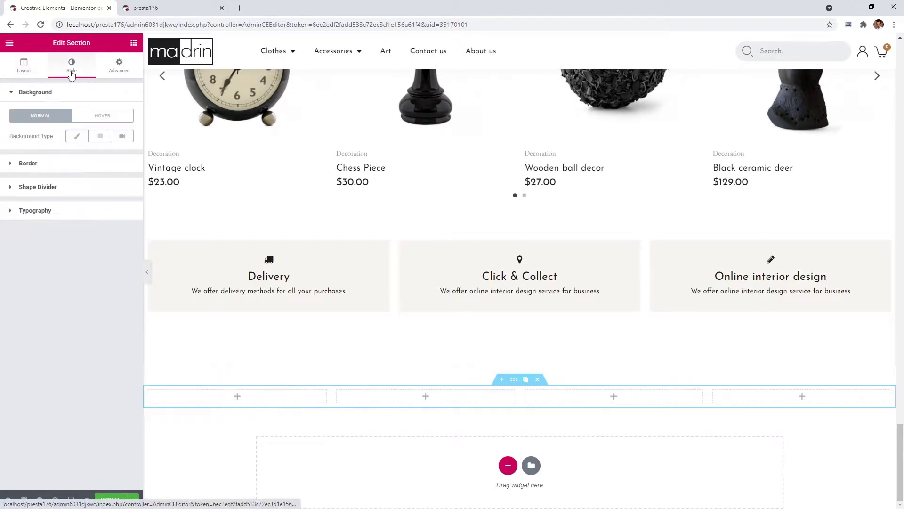
click(77, 136)
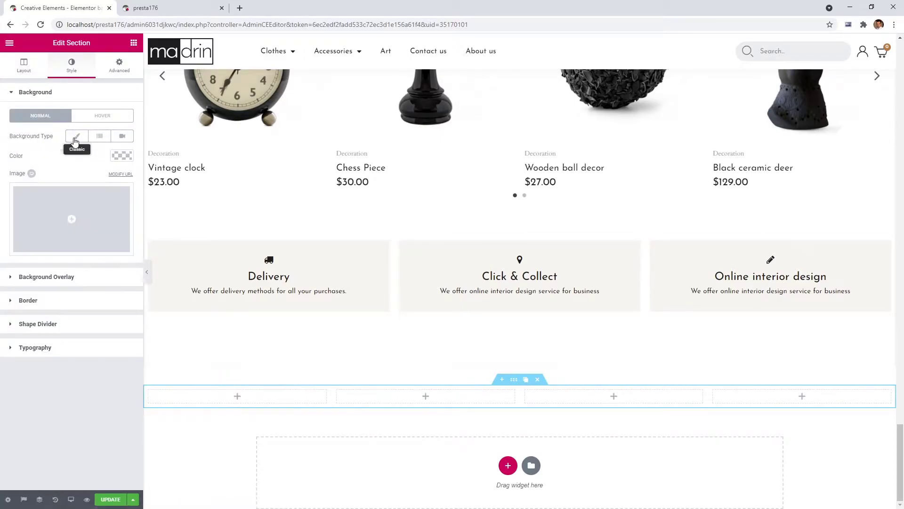
click(117, 161)
click(105, 267)
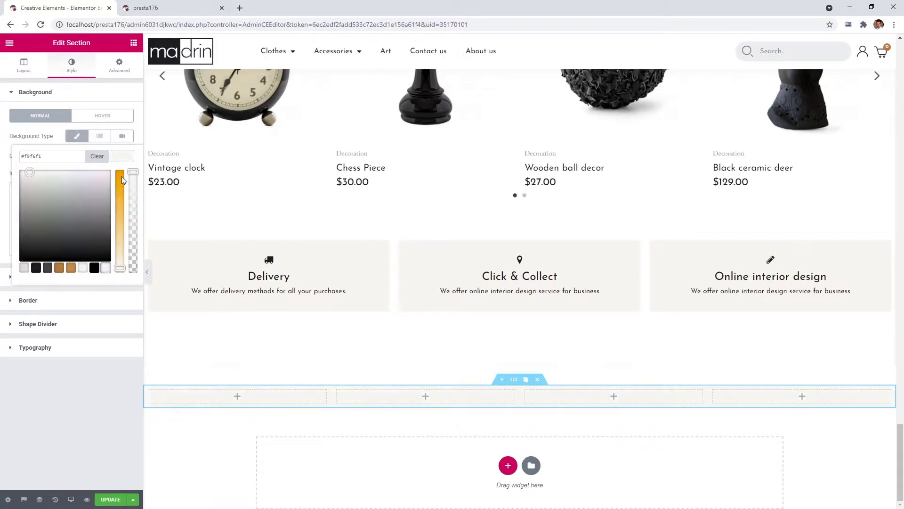
click(124, 158)
- Unlink the section's padding and set its top padding to 60
click(114, 68)
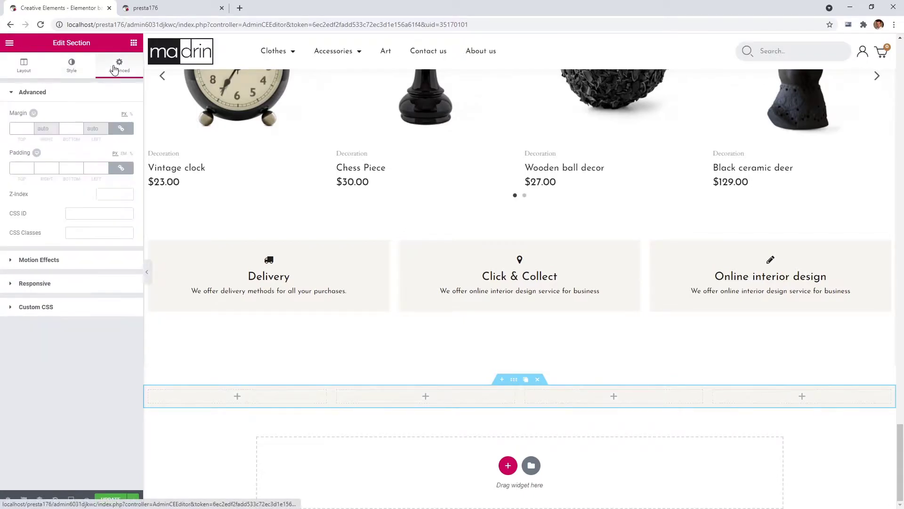
click(121, 168)
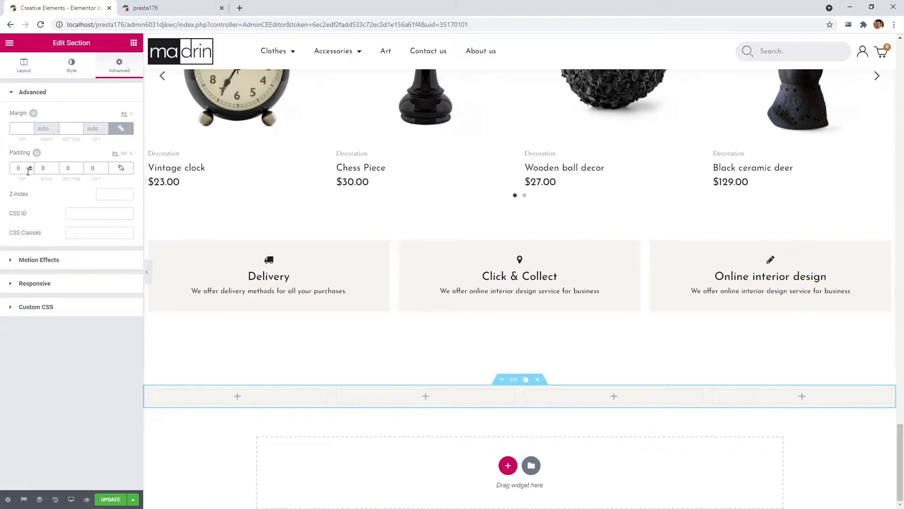
click(17, 169)
text(6)
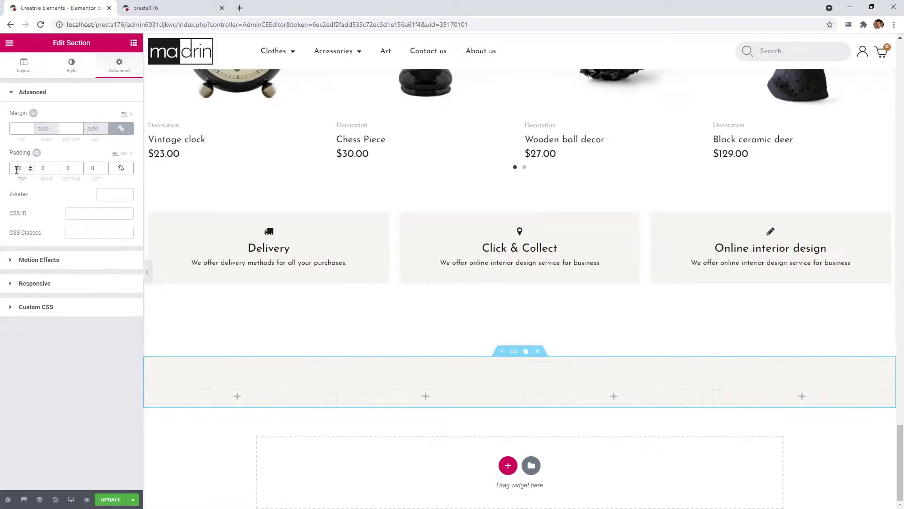
click(133, 44)
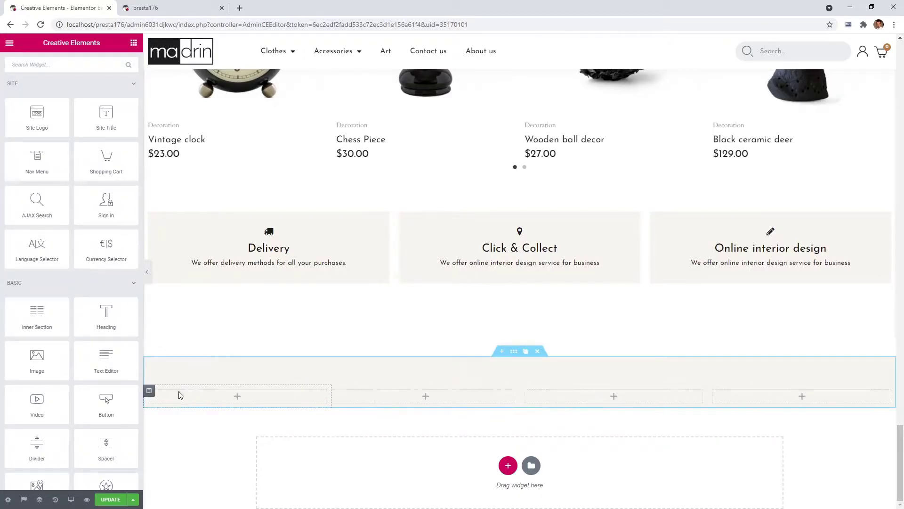
- Widen the first column by dragging the dividers and set the second column to 20% width
drag(330, 397, 443, 399)
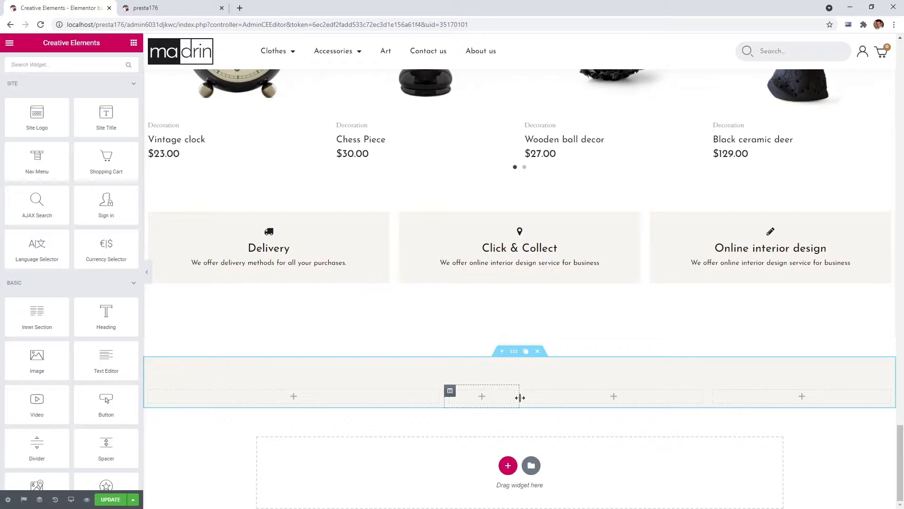
mouse_move(520, 397)
mouse_down()
mouse_move(542, 397)
mouse_move(534, 398)
mouse_up()
click(449, 390)
double_click(112, 117)
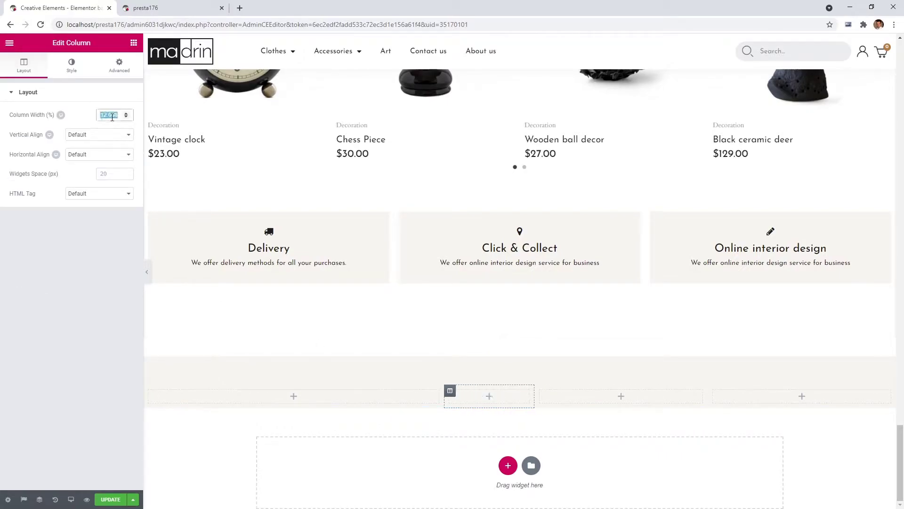
text(20)
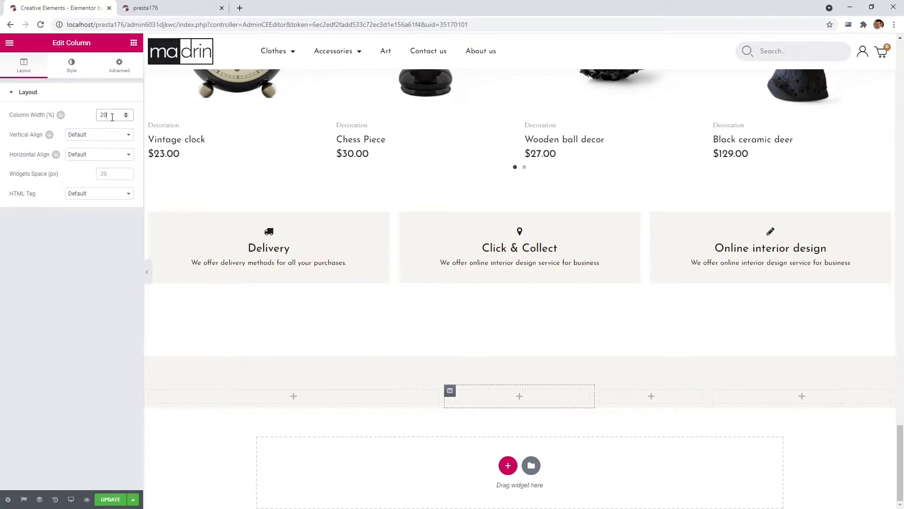
- Set the third and fourth columns to 20% width each
click(601, 391)
double_click(123, 112)
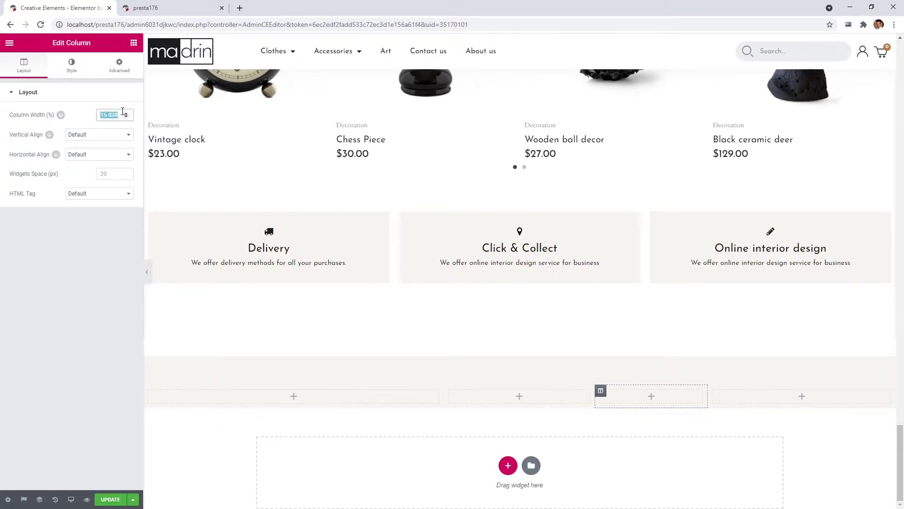
text(20)
click(751, 392)
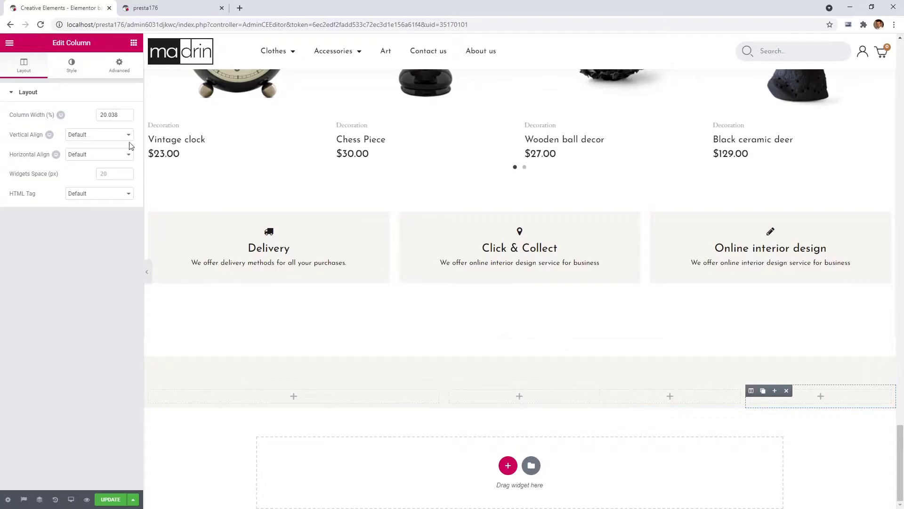
double_click(100, 115)
text(20)
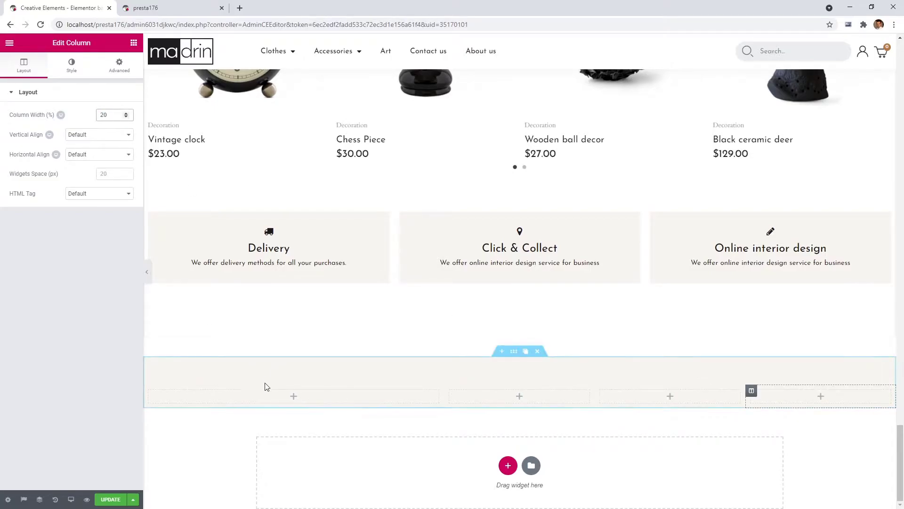
click(264, 394)
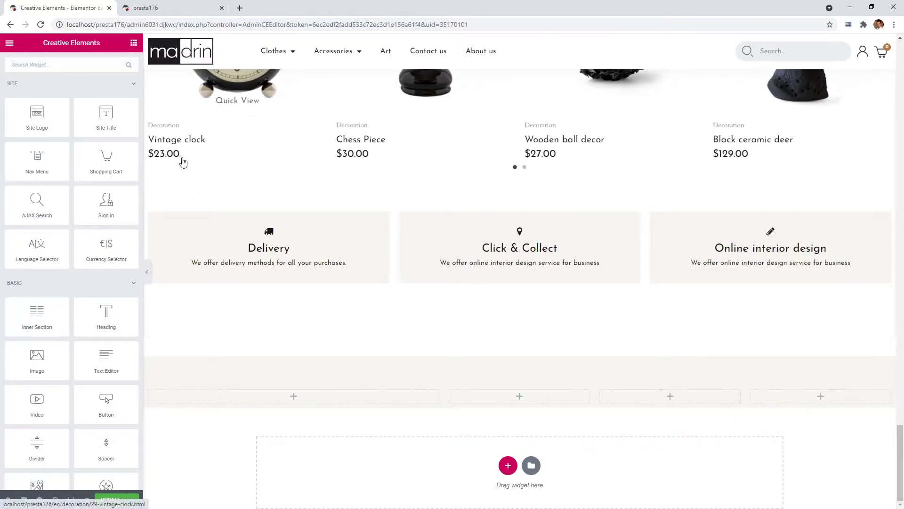
- Place a Heading in the first column reading 'Subscribe and get 10% OFF'
drag(113, 313, 213, 397)
triple_click(55, 136)
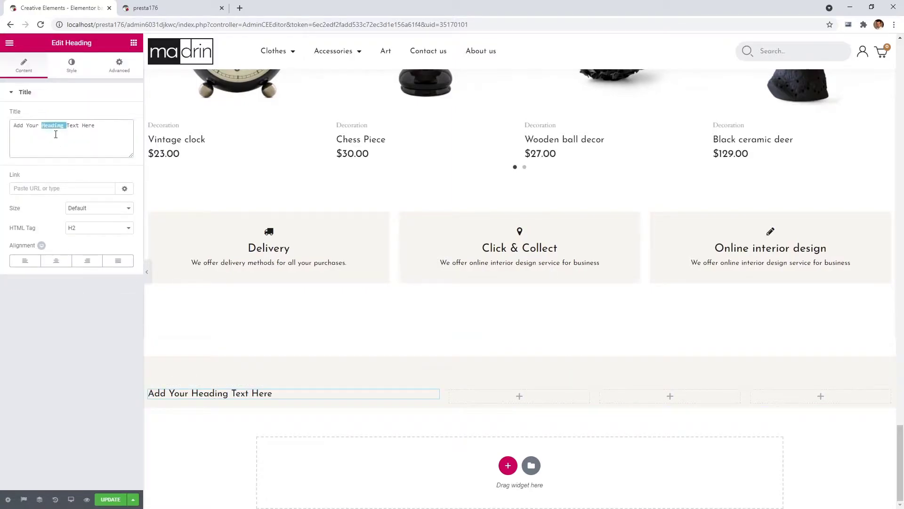
text(S)
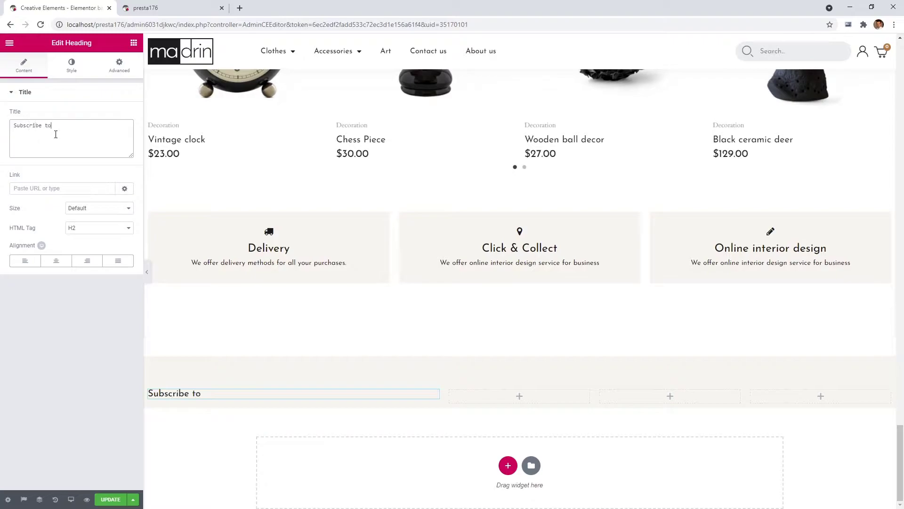
text(ubscribe and get 10% OFF)
- Set the heading's font size to 24 and its HTML tag to H3
click(62, 75)
click(122, 136)
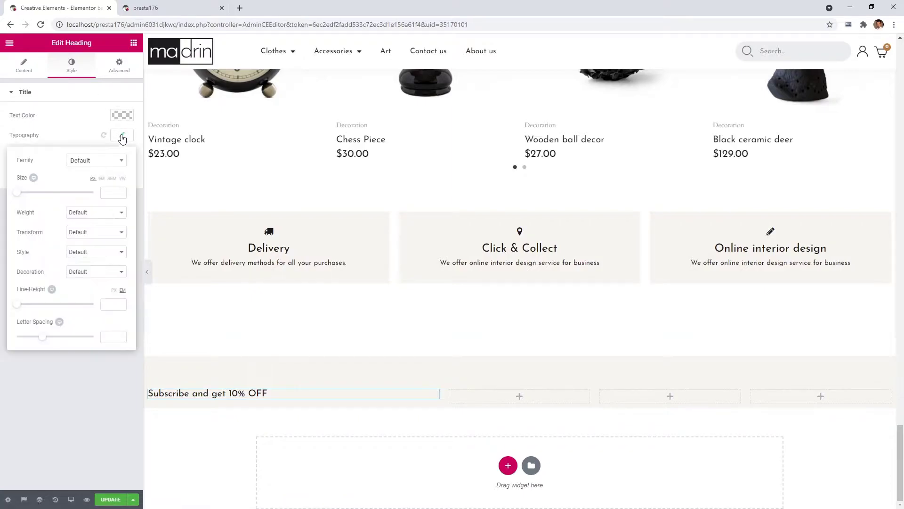
drag(18, 193, 26, 195)
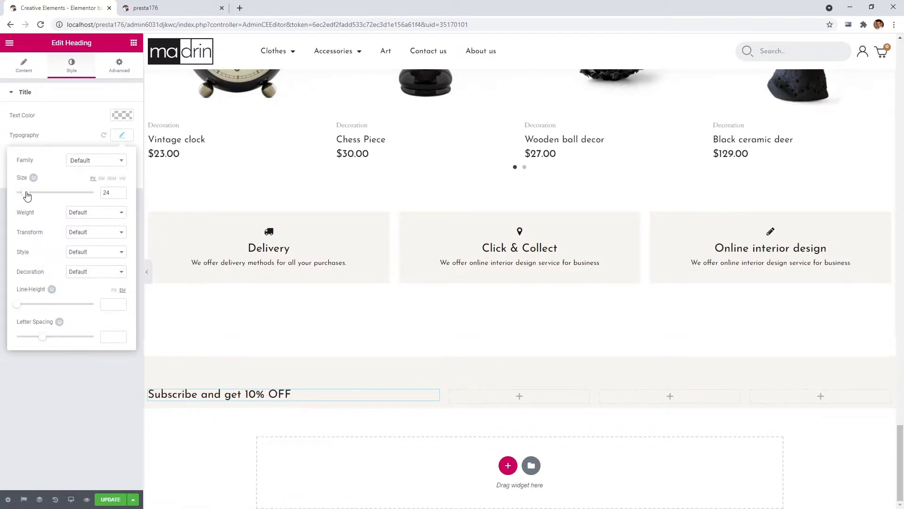
click(118, 137)
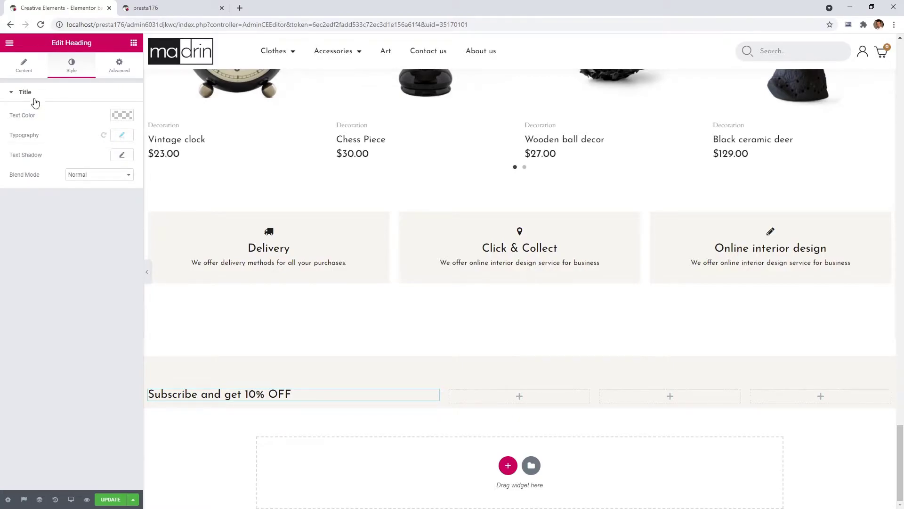
click(24, 69)
click(90, 230)
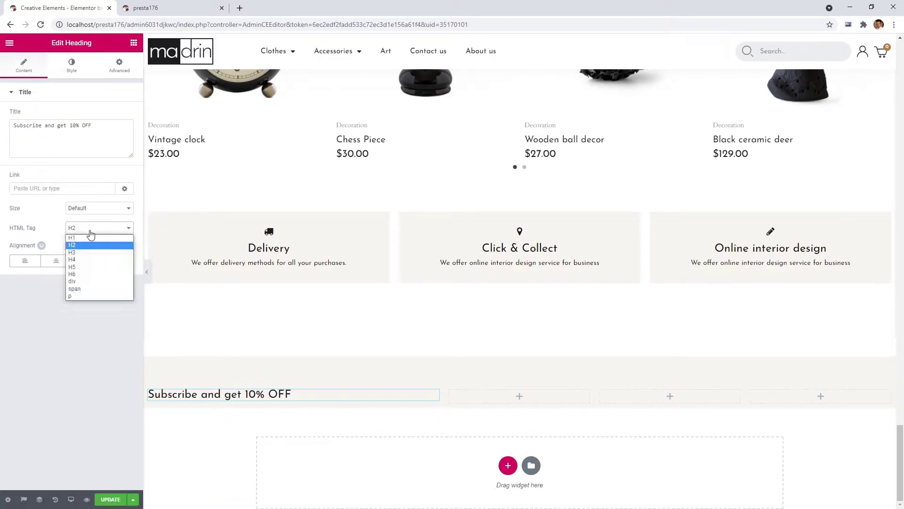
click(75, 251)
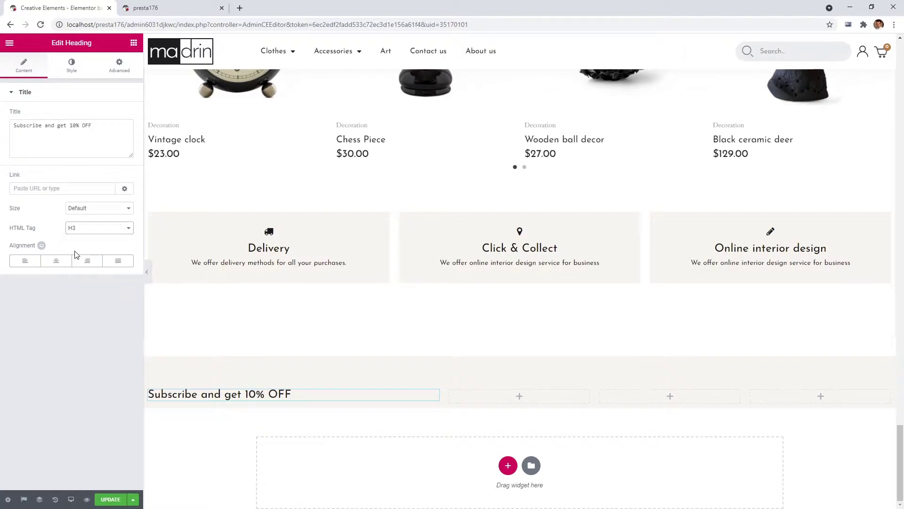
- Unlink the heading's padding and give it 20 px top padding
click(118, 71)
click(120, 168)
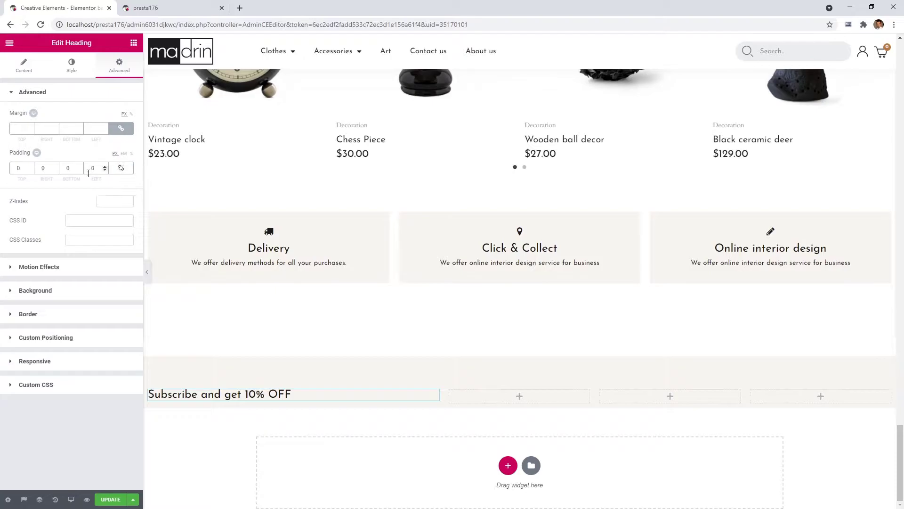
click(17, 169)
text(2)
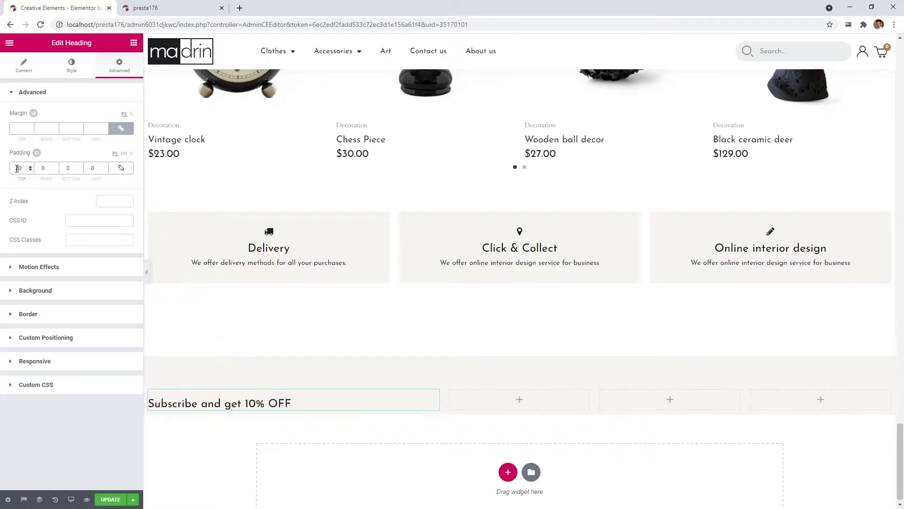
click(134, 43)
- Place a Text Editor under the heading and paste in the exclusive-offers paragraph
drag(111, 355, 176, 409)
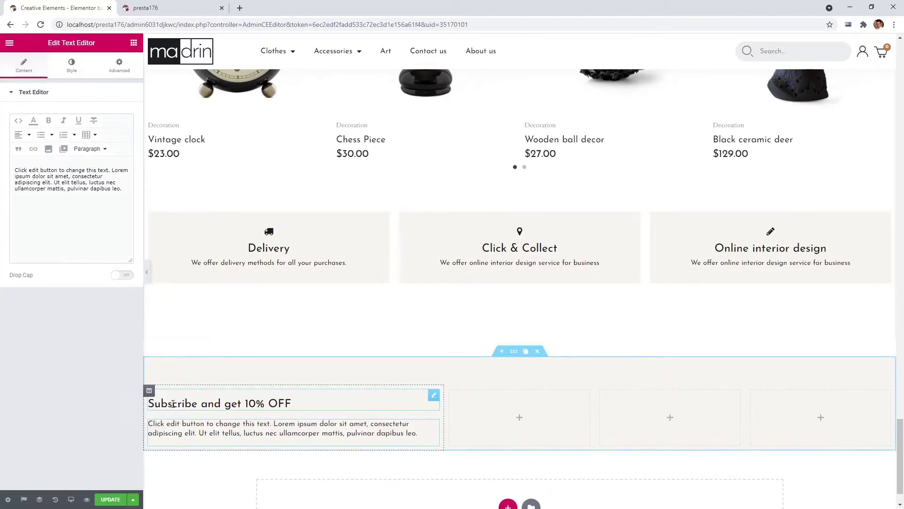
click(119, 196)
key(ctrl+a)
text(Get exclusive offers, inspiration, and lots more to help bring your ideas to life. All for free.)
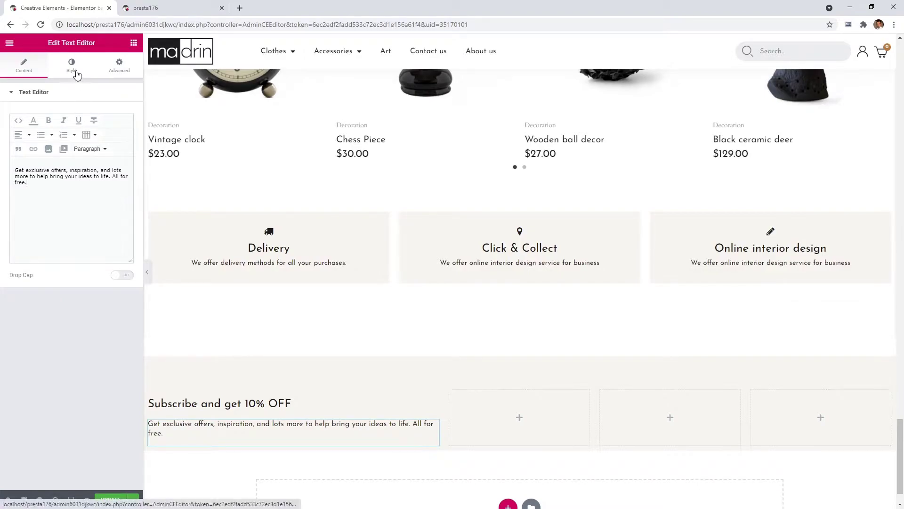
- Colour the paragraph text dark grey #434347
click(72, 67)
click(114, 151)
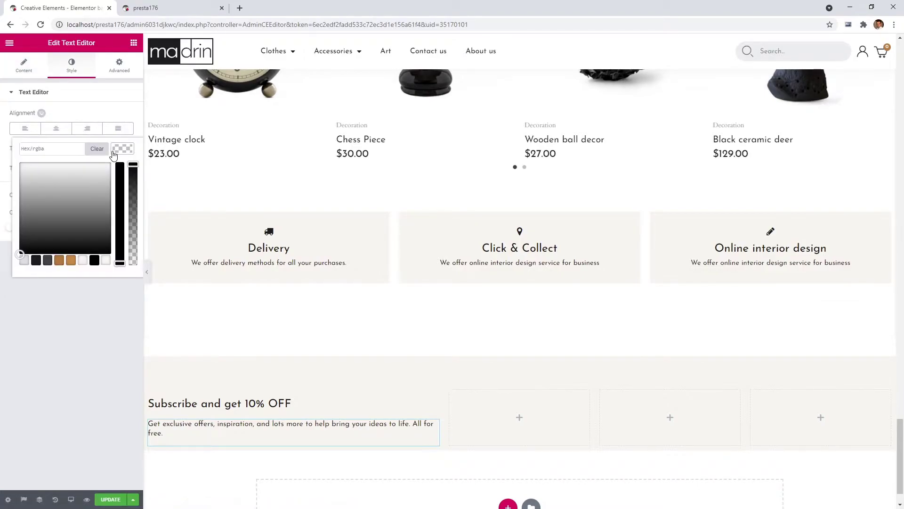
click(47, 261)
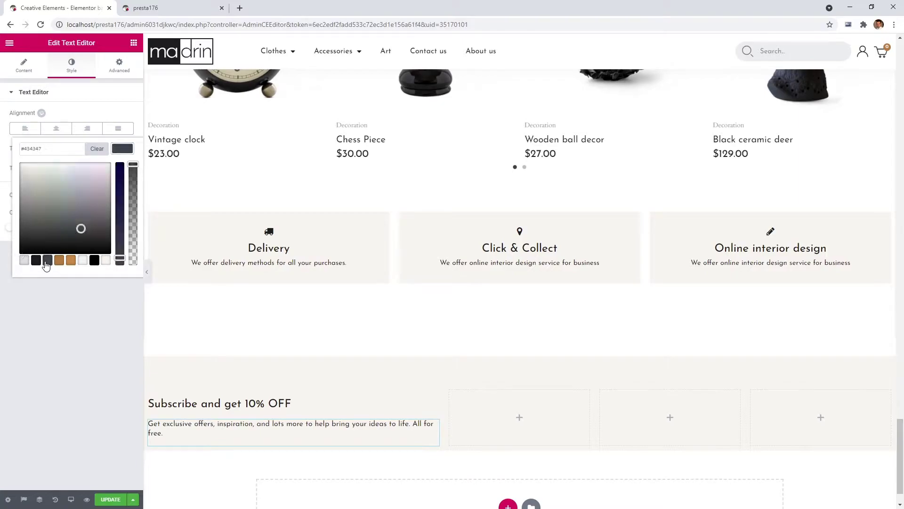
click(123, 147)
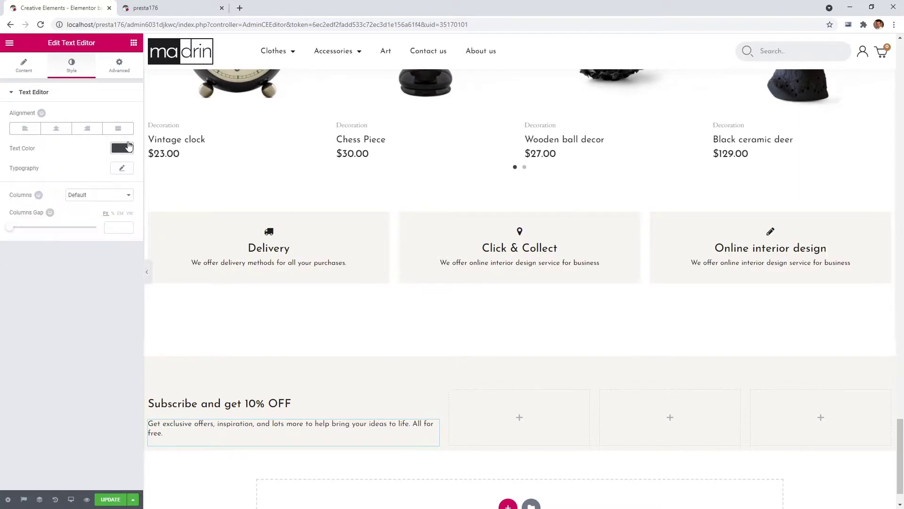
- Unlink the paragraph's margins and set a right margin of 30
click(114, 68)
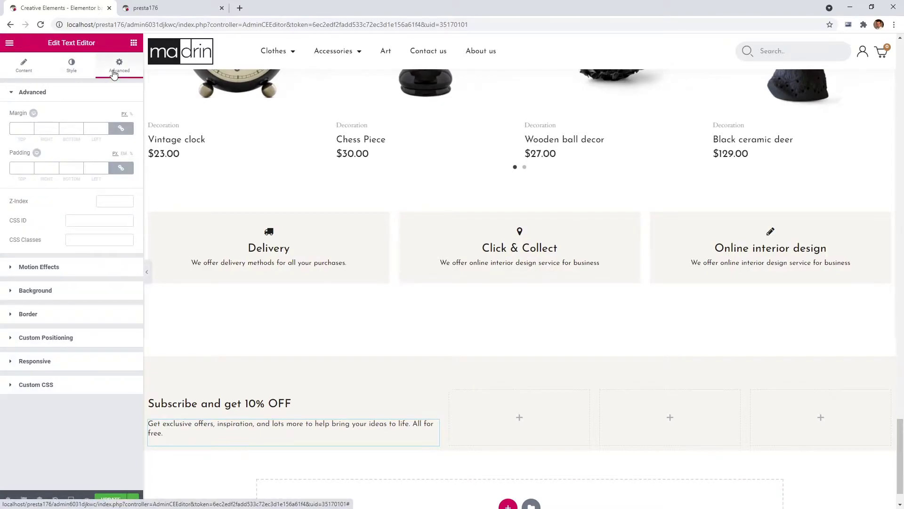
click(121, 129)
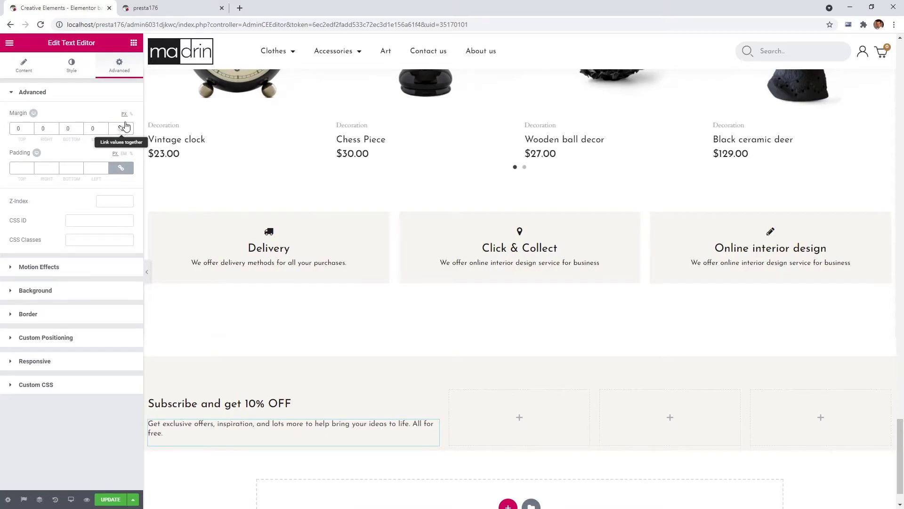
click(40, 129)
text(8)
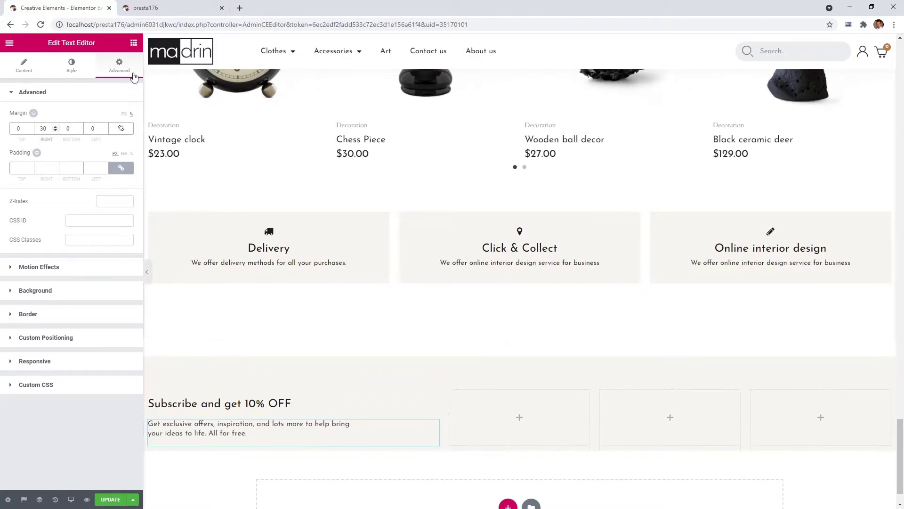
- Search widgets for 'sub' and place an Email Subscription form under the paragraph
click(132, 44)
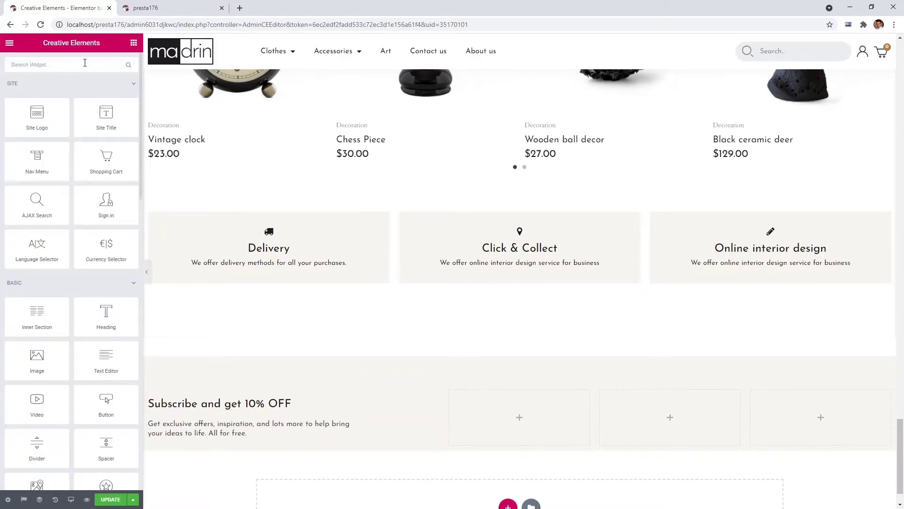
click(85, 63)
text(sub)
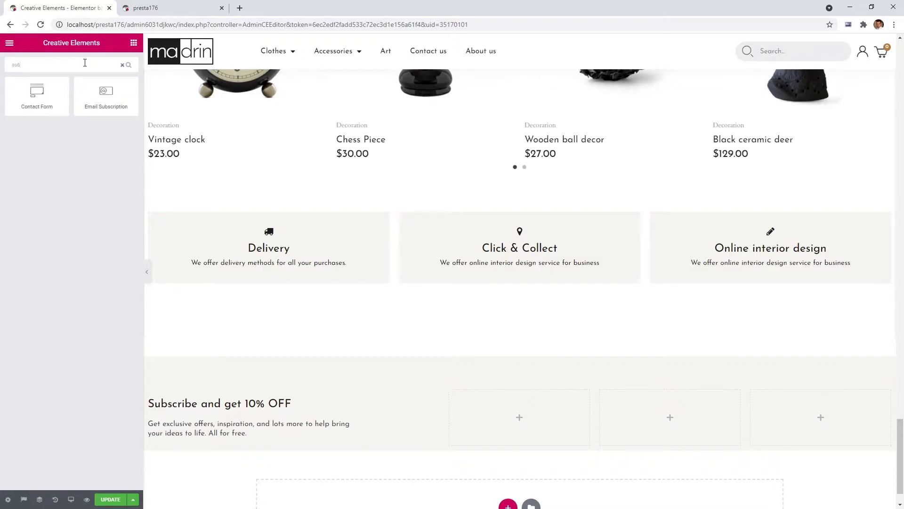
drag(106, 96, 182, 438)
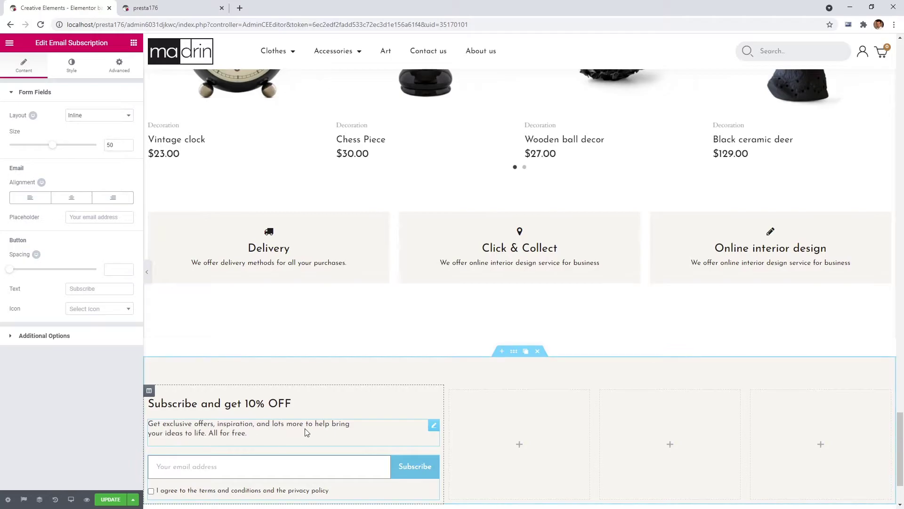
- Set the form size to 54, button spacing to 8 and maximum width to 75
scroll(307, 427, down, 2)
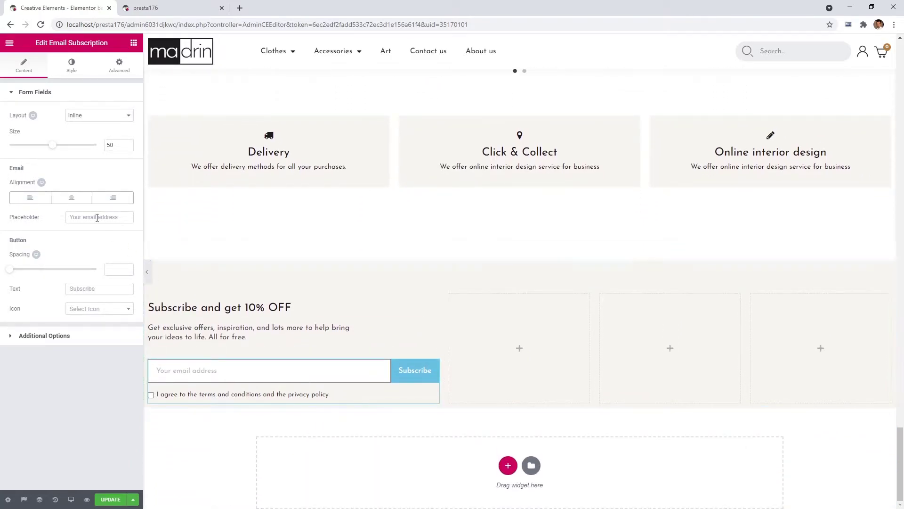
drag(56, 149, 60, 148)
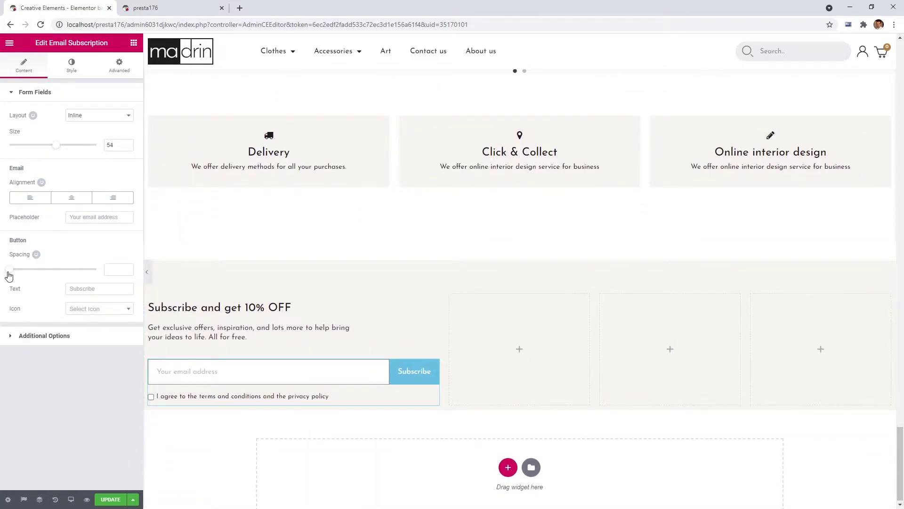
drag(10, 272, 16, 272)
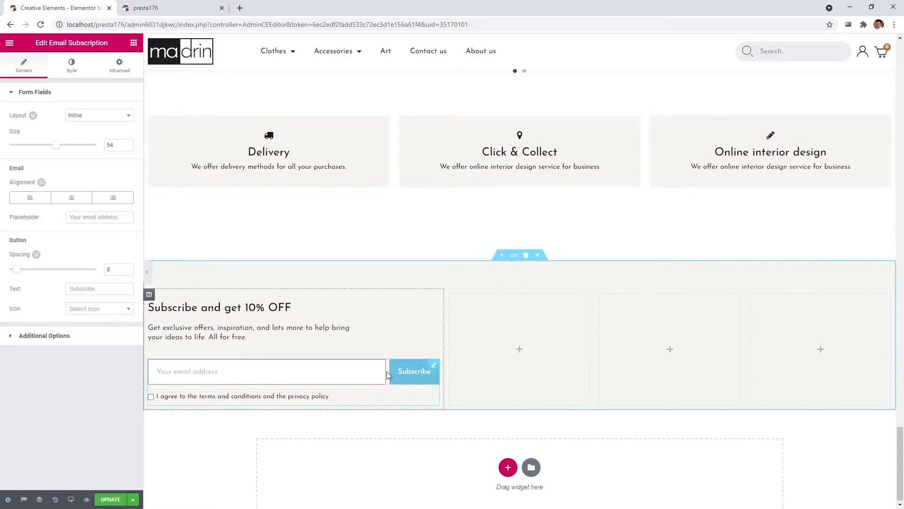
click(69, 74)
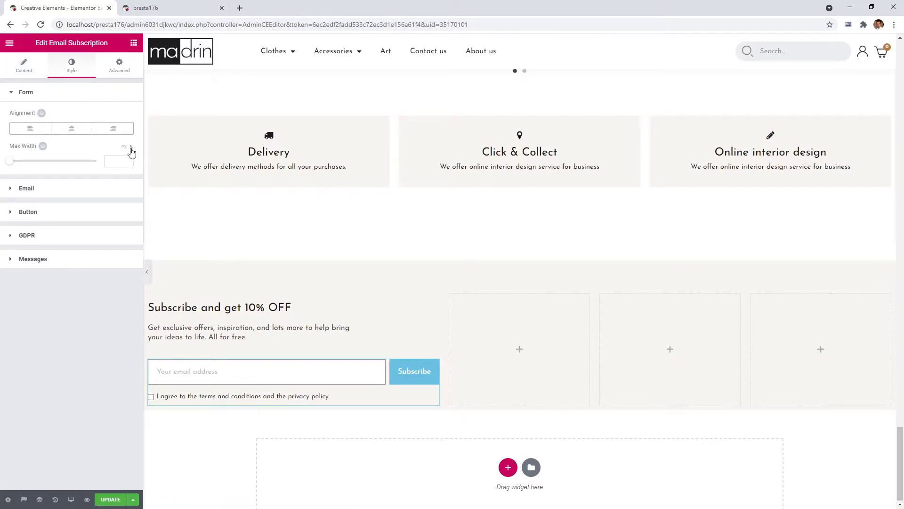
drag(10, 161, 71, 165)
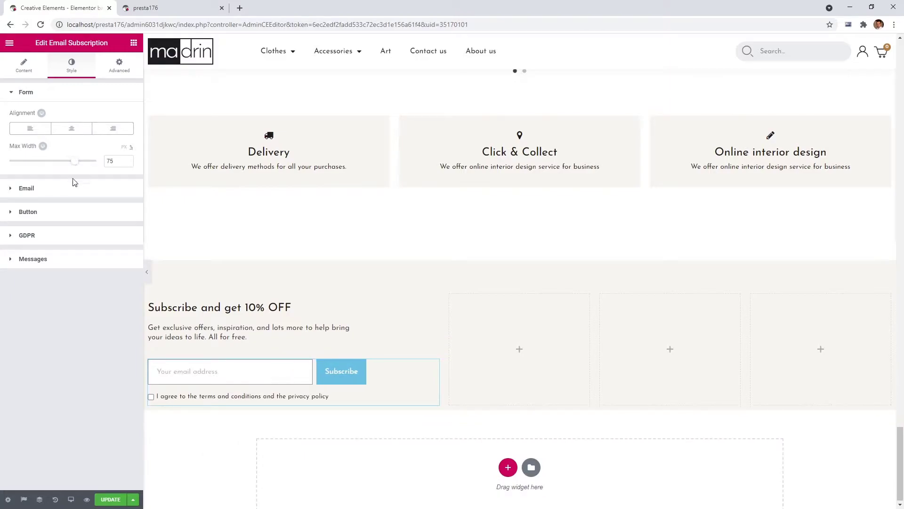
- Give the email field a light grey border colour
click(73, 188)
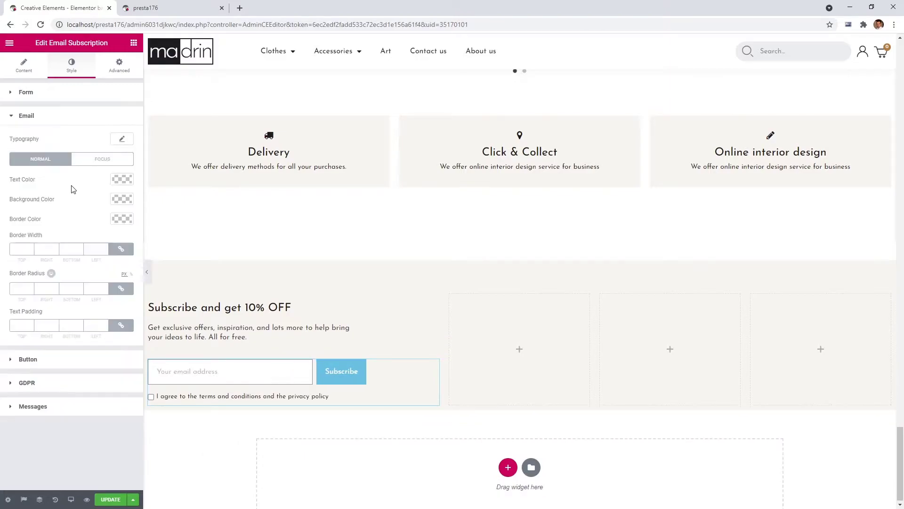
click(117, 220)
click(23, 331)
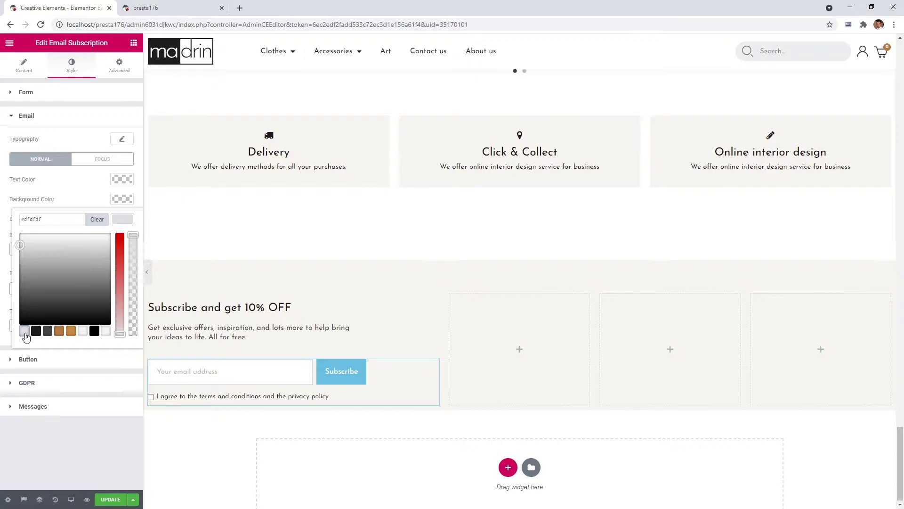
click(120, 221)
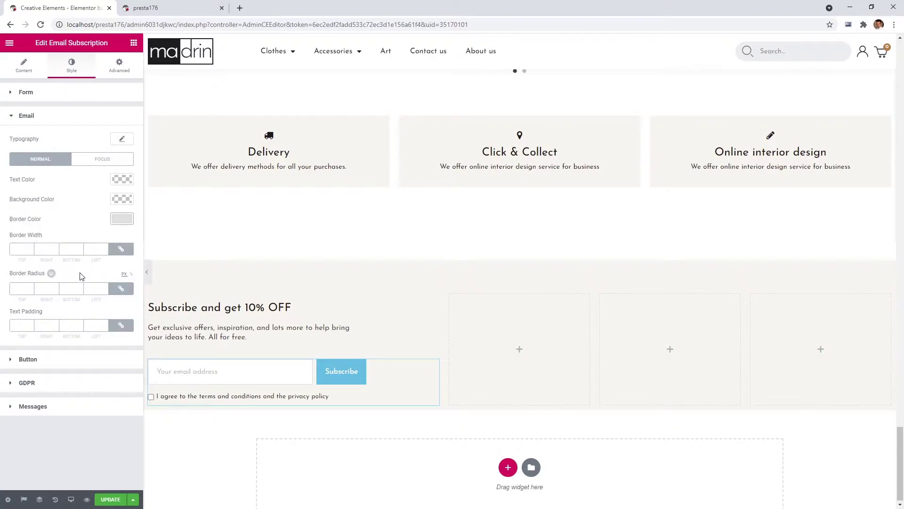
- Make the Subscribe button background brown, with a light brown hover background
click(37, 358)
click(121, 222)
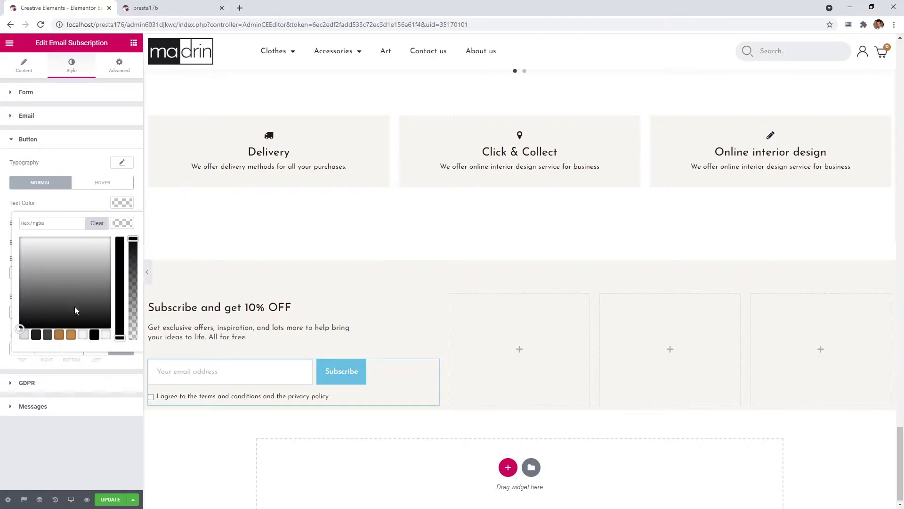
click(60, 334)
click(121, 224)
click(102, 182)
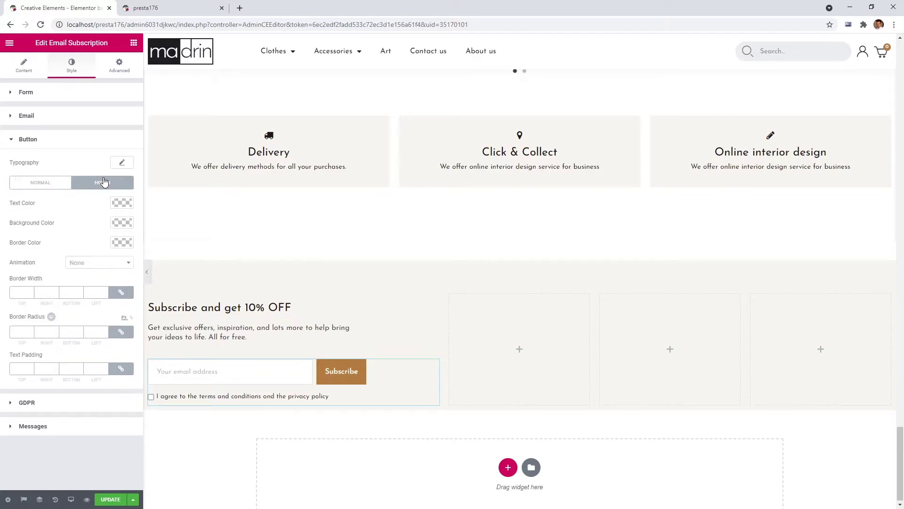
click(122, 222)
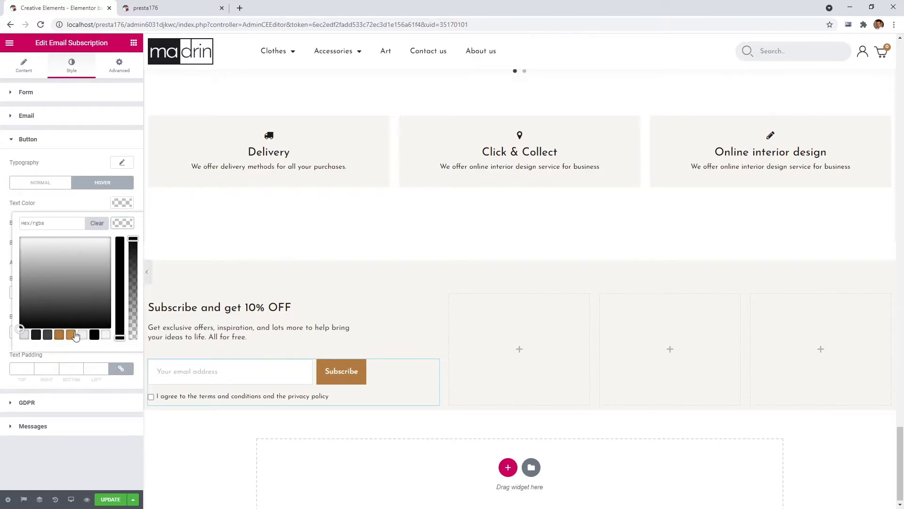
click(72, 334)
click(121, 224)
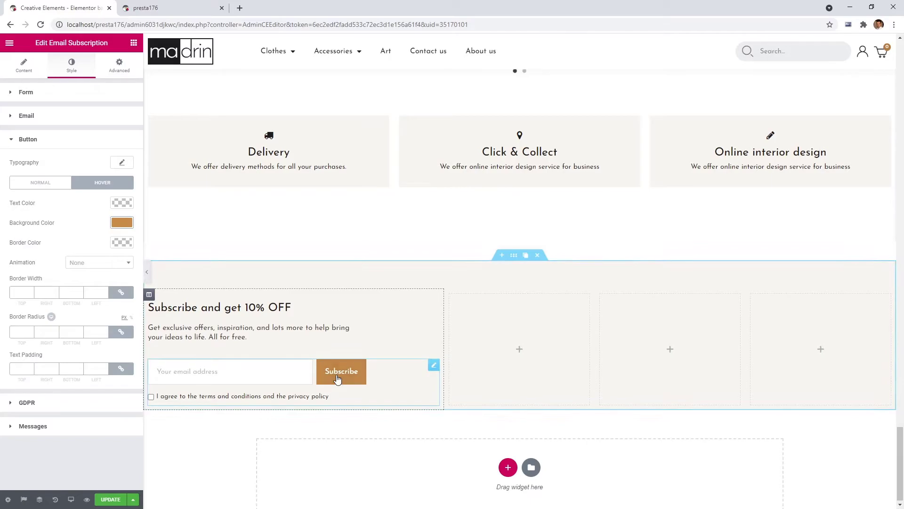
- Set the button font to Cardo with wider letter spacing
click(122, 162)
click(102, 189)
text(Cardo)
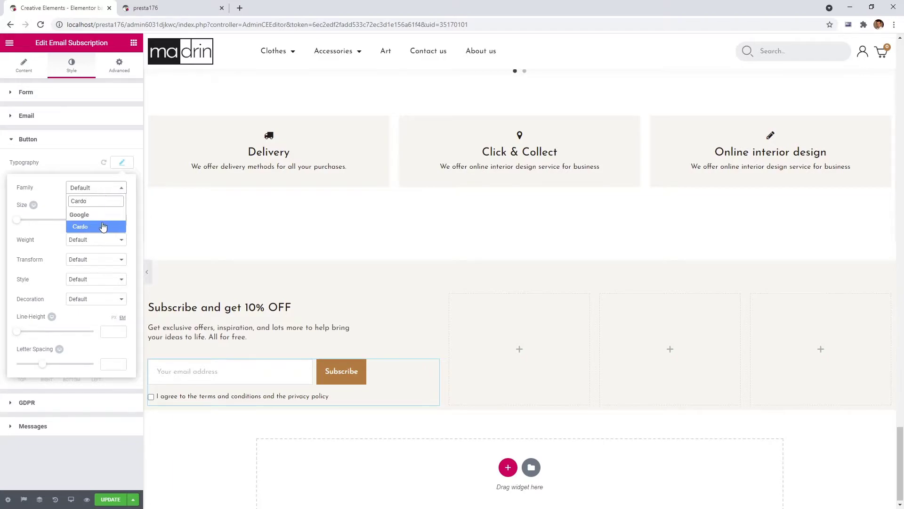
click(103, 227)
drag(43, 366, 54, 371)
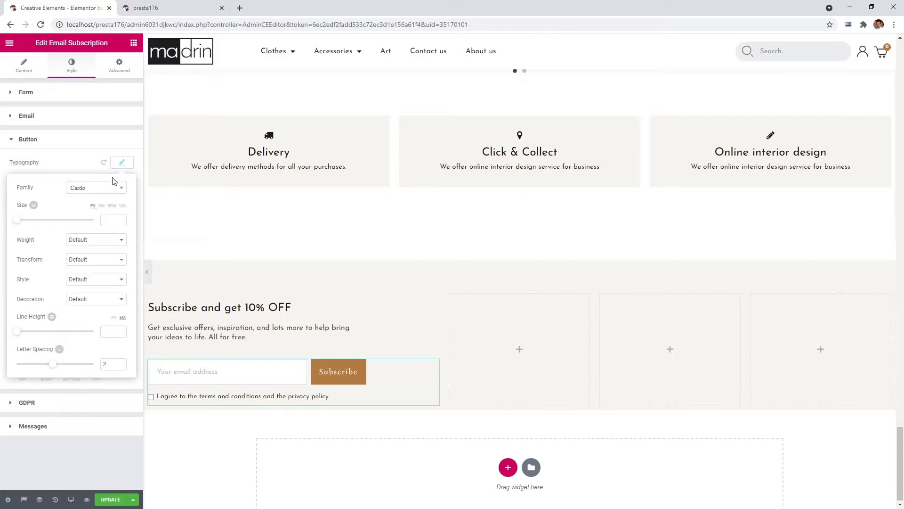
click(118, 167)
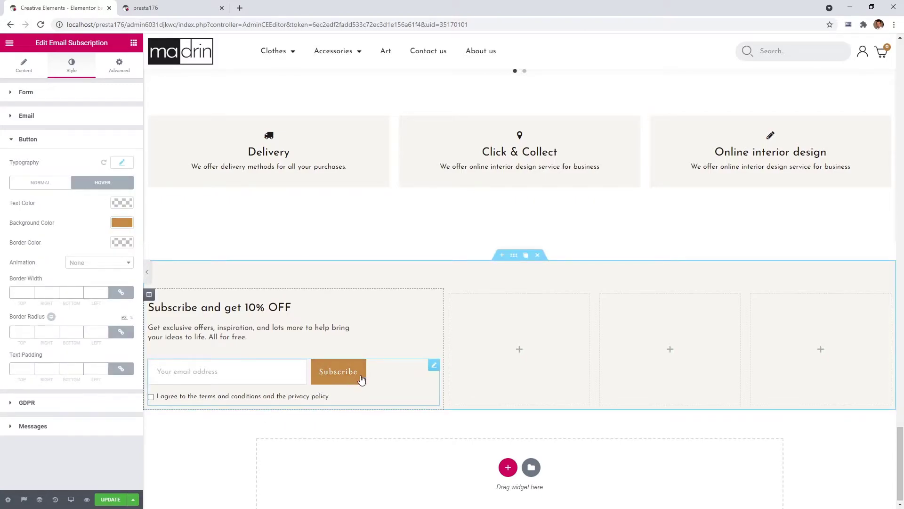
- Unlink the button's text padding and set left and right to 25
click(126, 372)
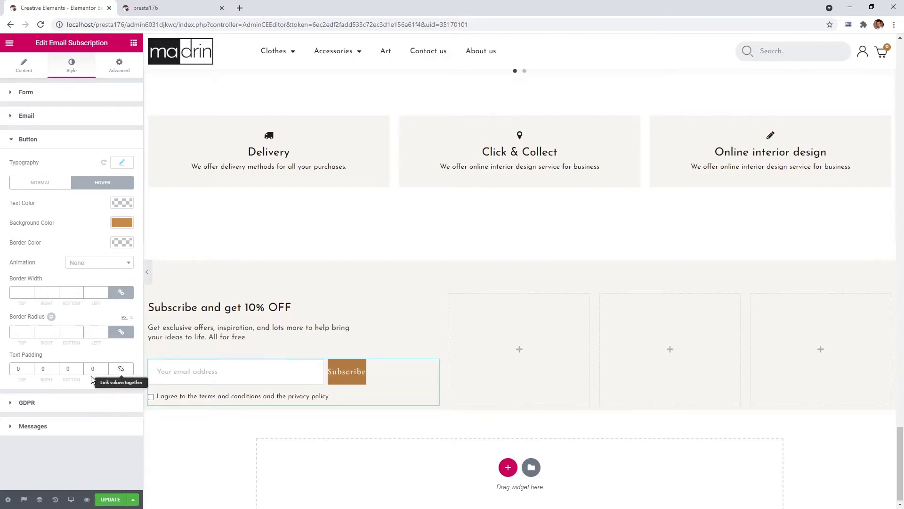
double_click(46, 368)
text(25)
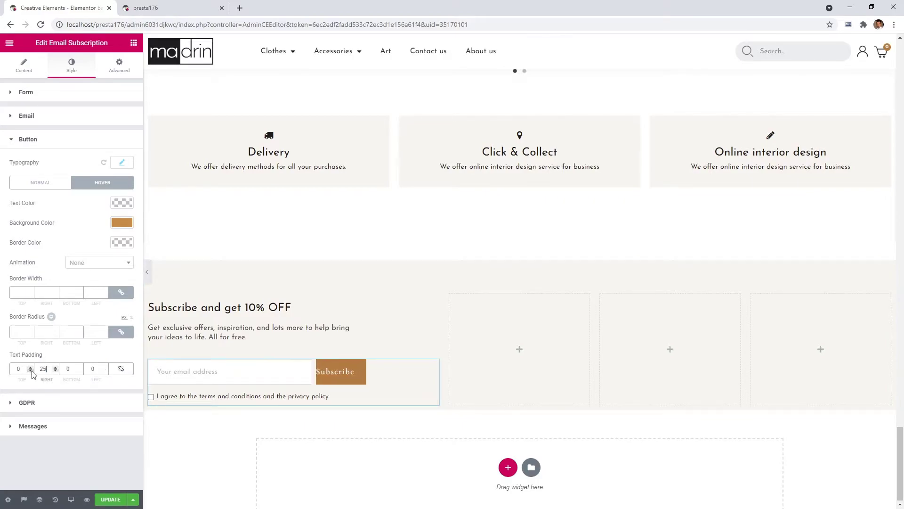
click(92, 369)
text(25)
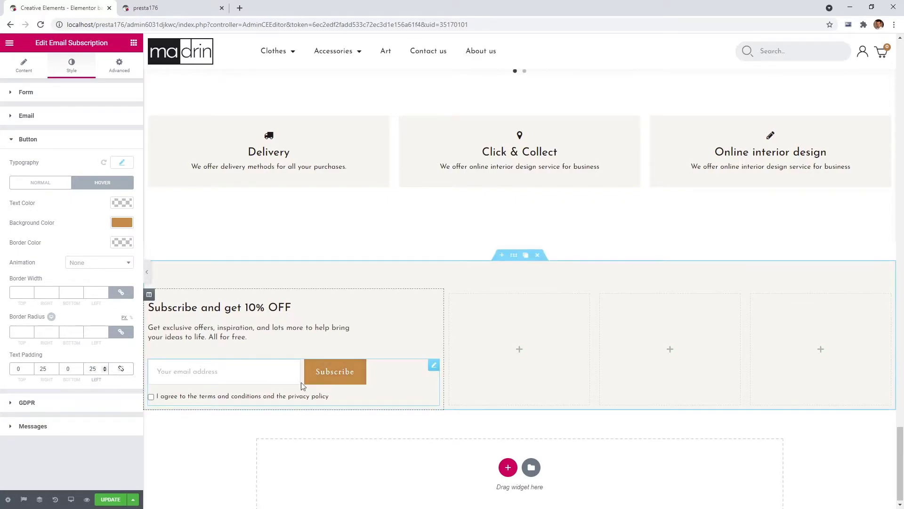
- Set the consent label text colour to rgba(67,67,71,0.6)
click(101, 409)
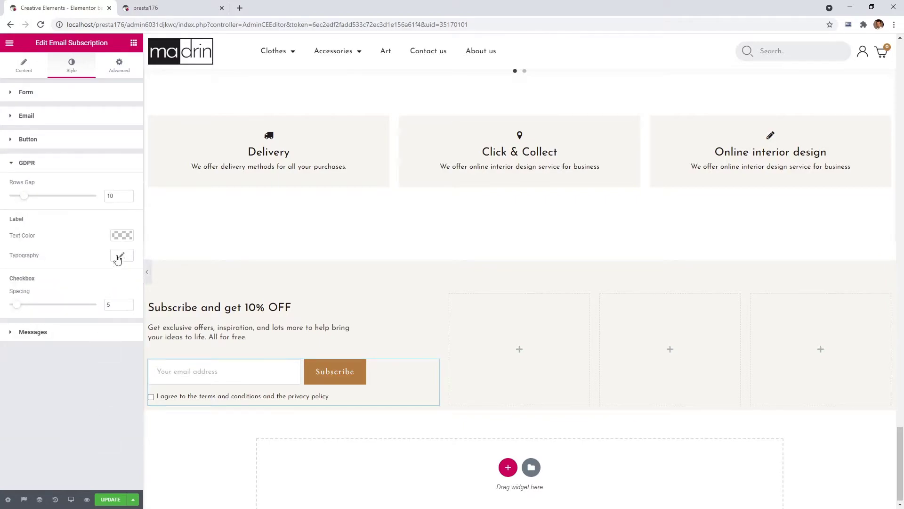
click(121, 236)
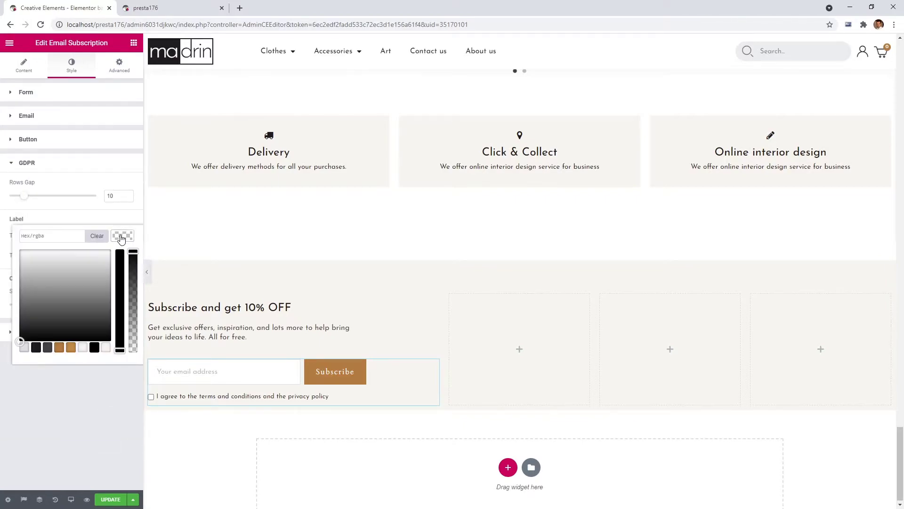
click(48, 348)
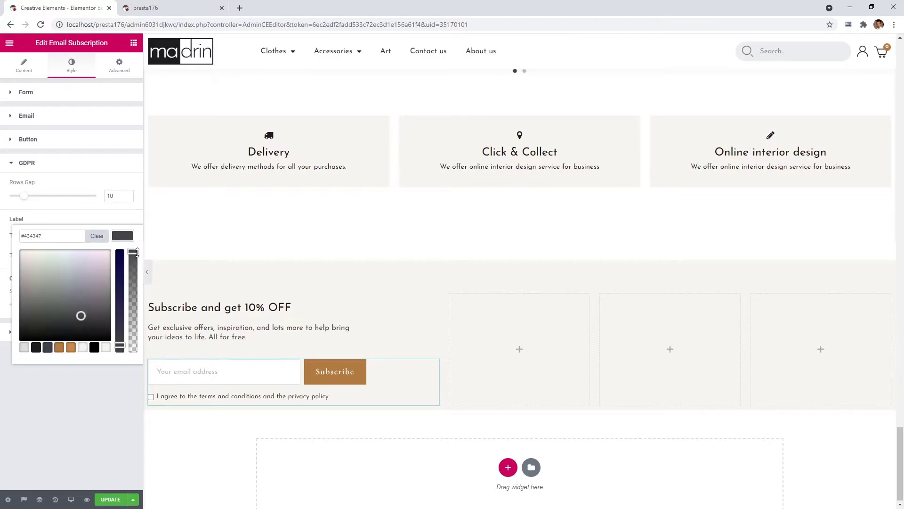
drag(136, 252, 131, 293)
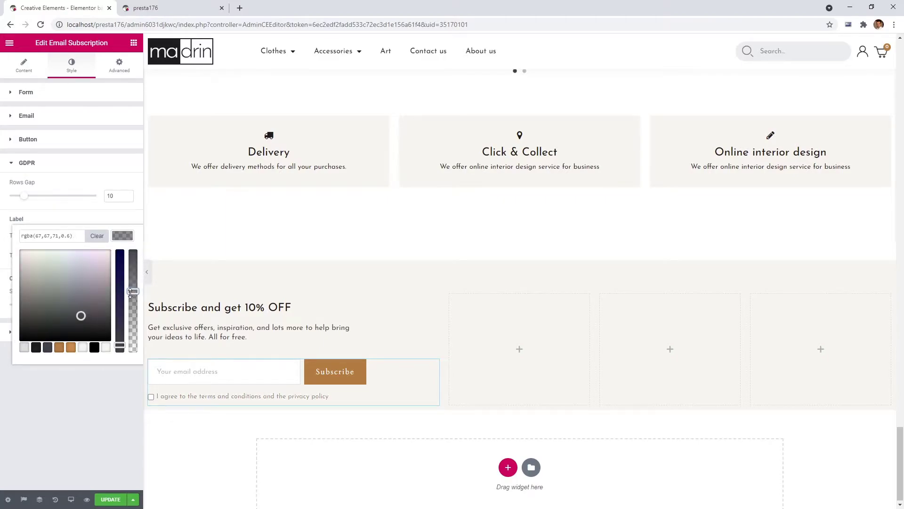
click(122, 237)
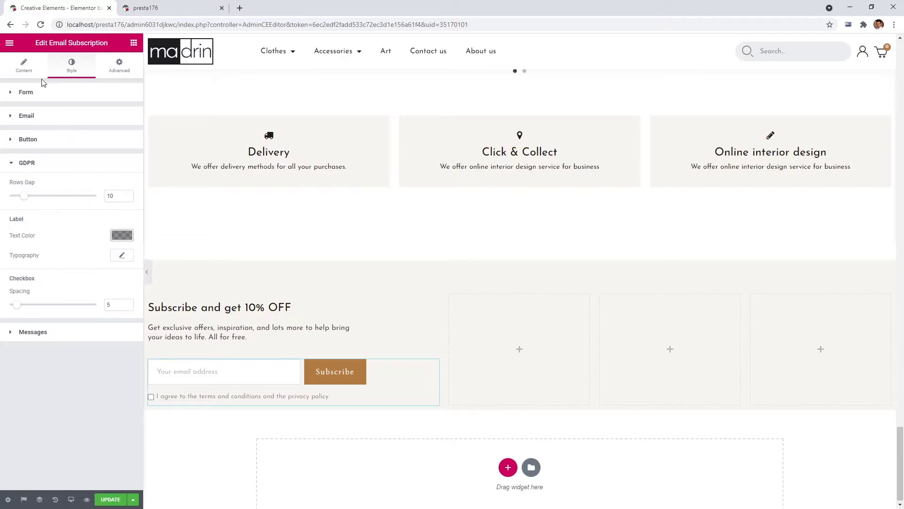
- Open the Email Subscription's Configure Module link under Additional Options
click(31, 68)
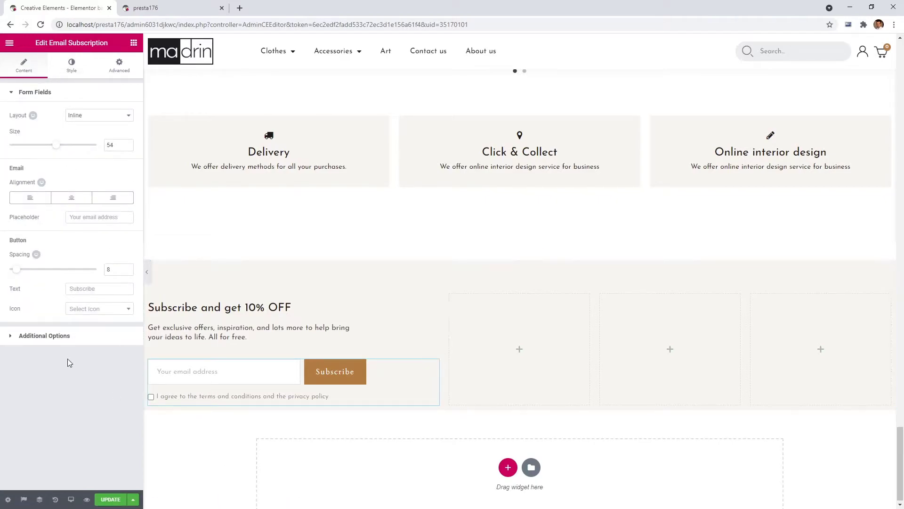
click(44, 335)
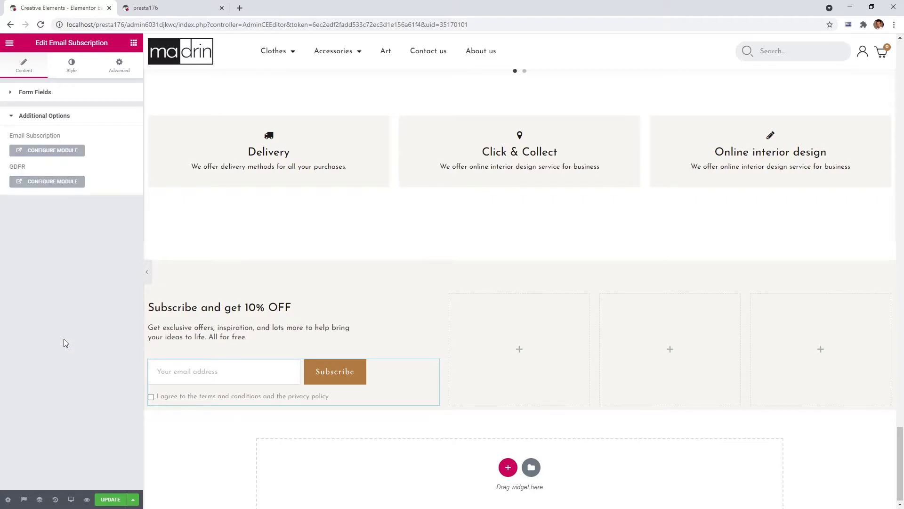
click(53, 150)
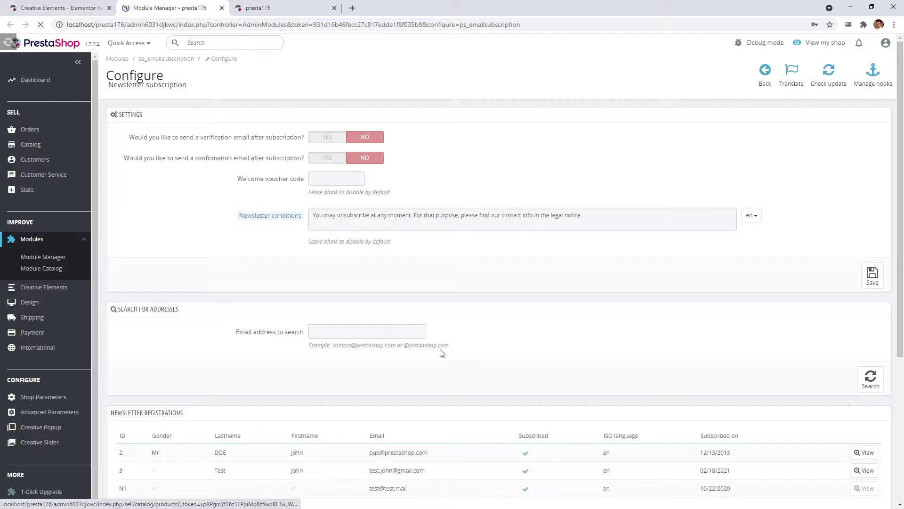
- Review the newsletter subscription settings and the GDPR newsletter consent message, then close both
scroll(441, 353, down, 3)
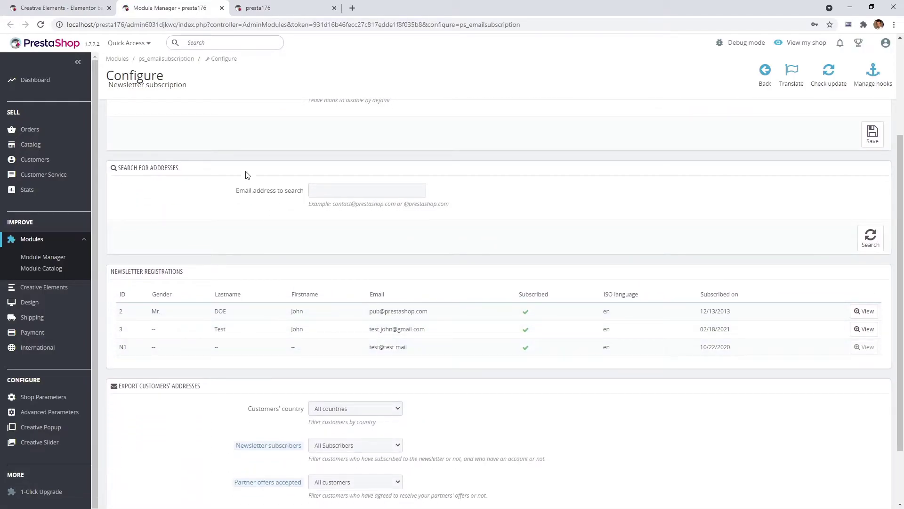
click(222, 8)
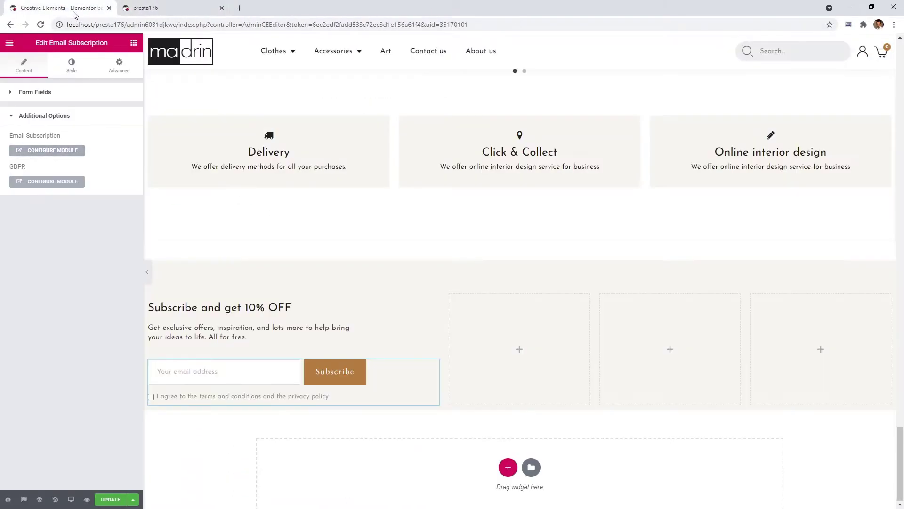
click(50, 184)
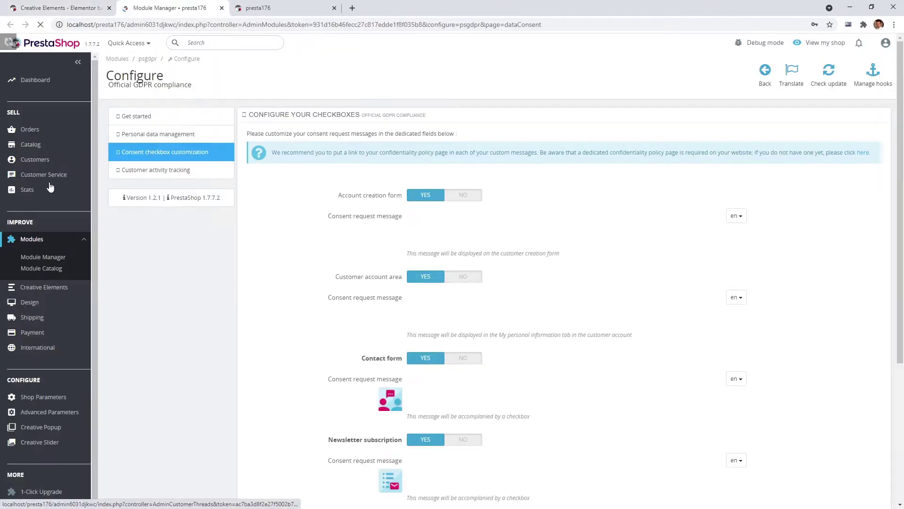
scroll(258, 325, down, 6)
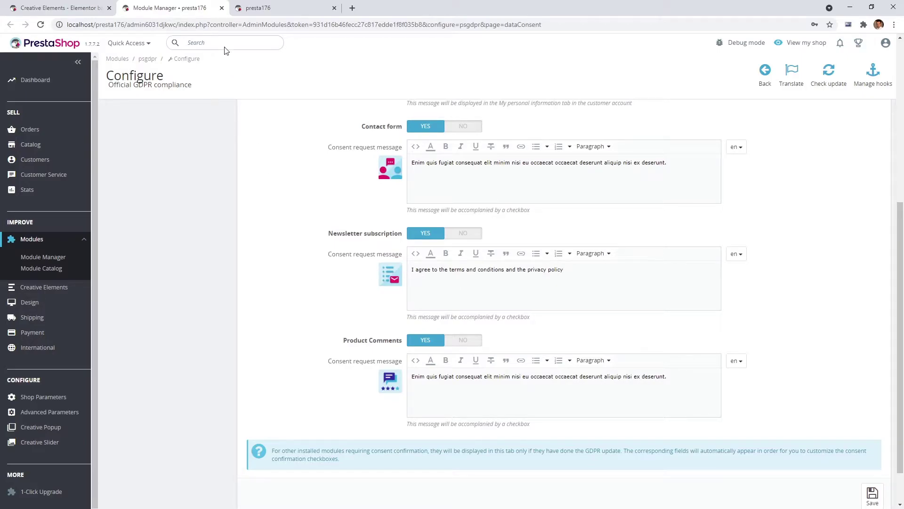
click(222, 8)
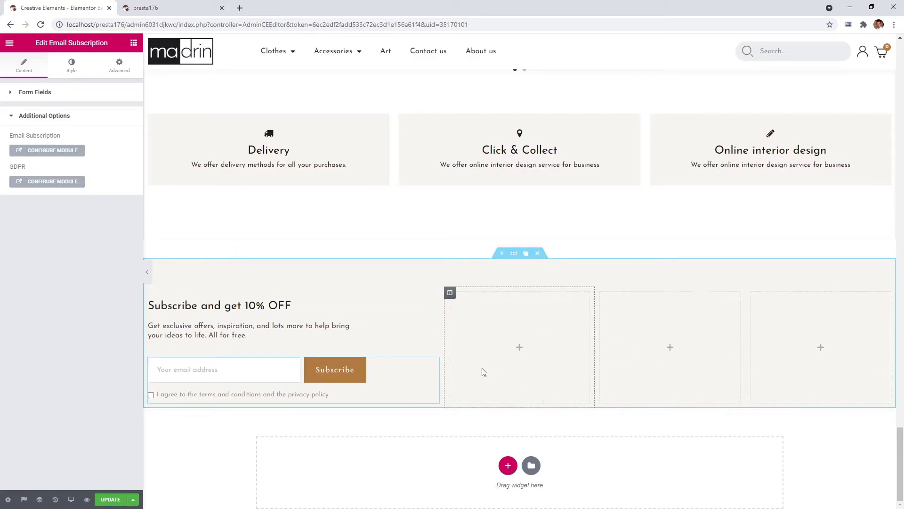
- Duplicate the 'Subscribe and get 10% OFF' heading into the second column and retitle it 'Services'
click(293, 307)
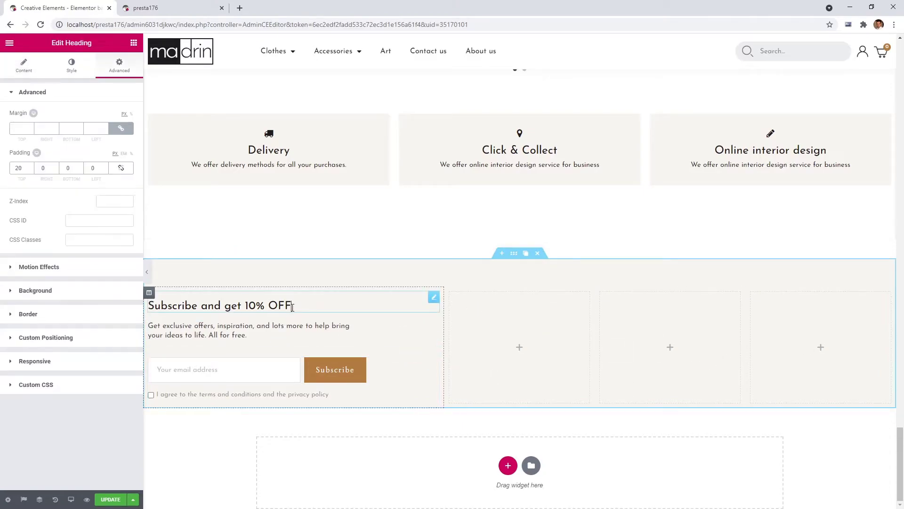
click(422, 297)
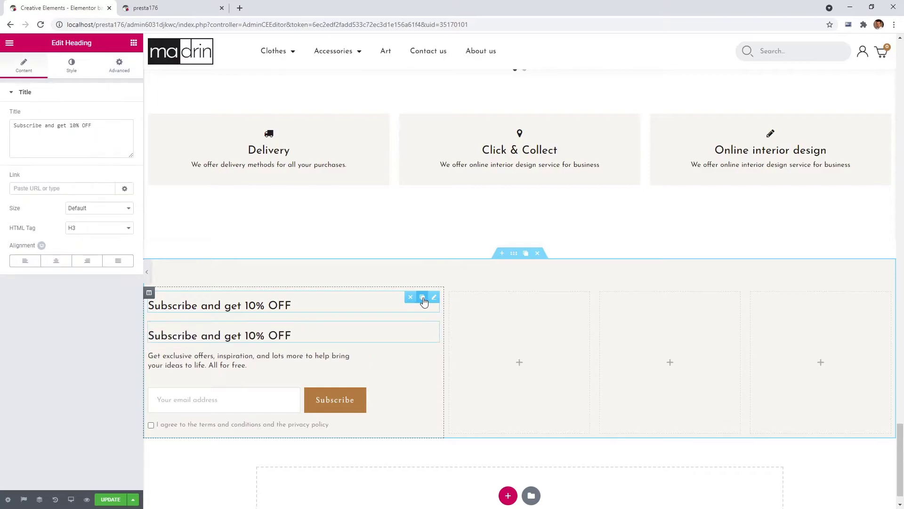
drag(430, 335, 494, 320)
triple_click(96, 128)
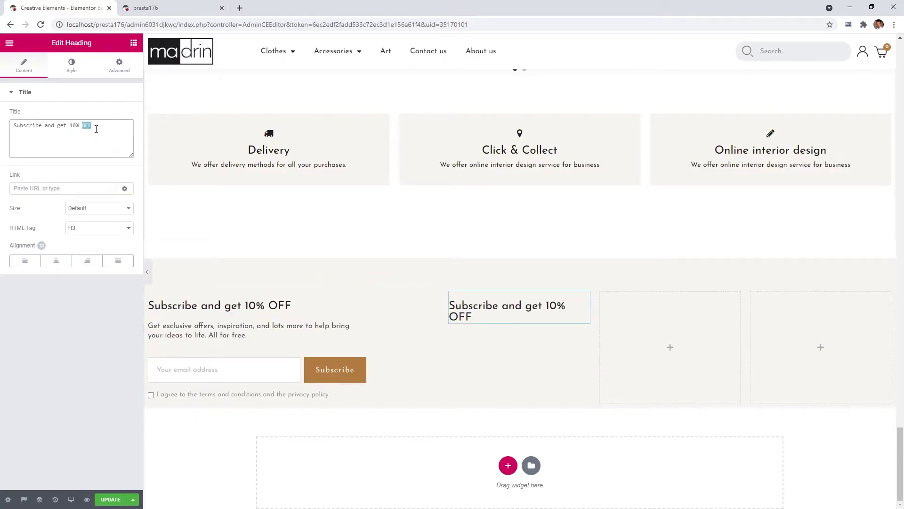
text(Services)
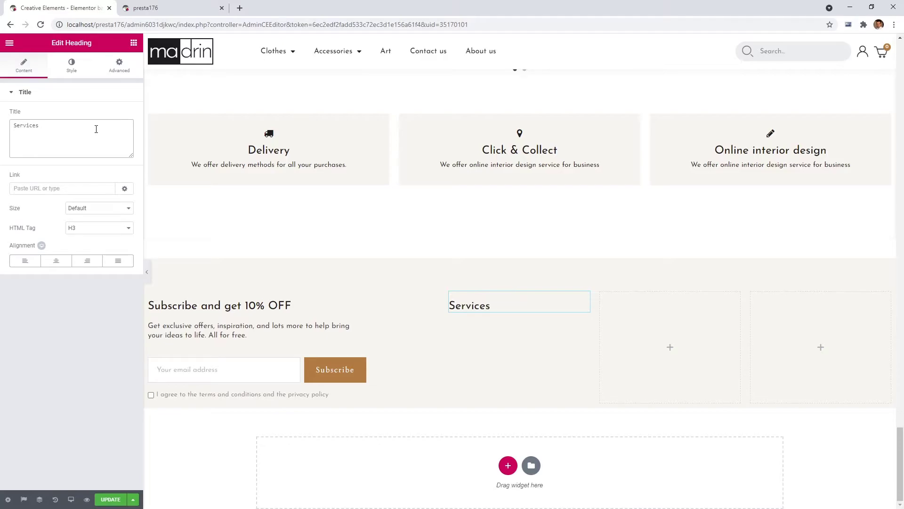
- Place an Icon List widget under the Services heading
click(134, 43)
scroll(115, 111, down, 1)
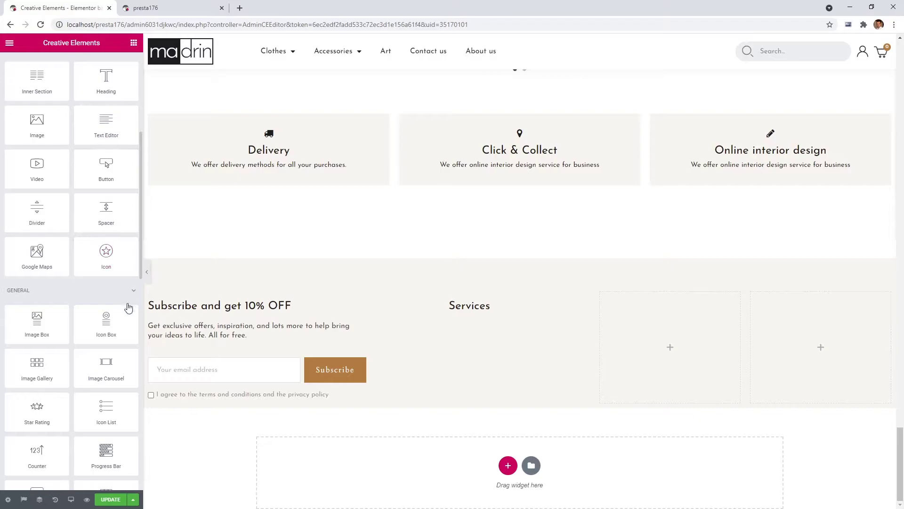
drag(117, 406, 505, 310)
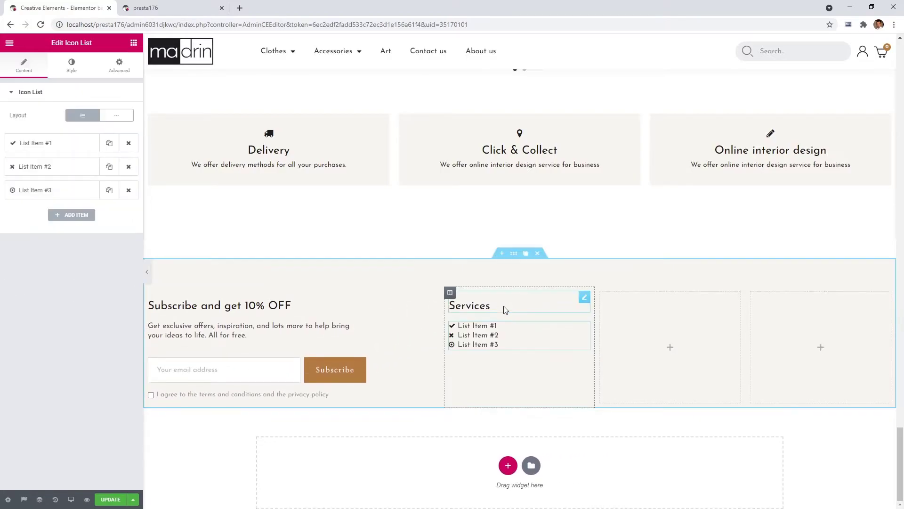
- Style the icon list with Space Between 14, text colour #434347 and a brown hover colour
click(75, 70)
drag(10, 128, 36, 134)
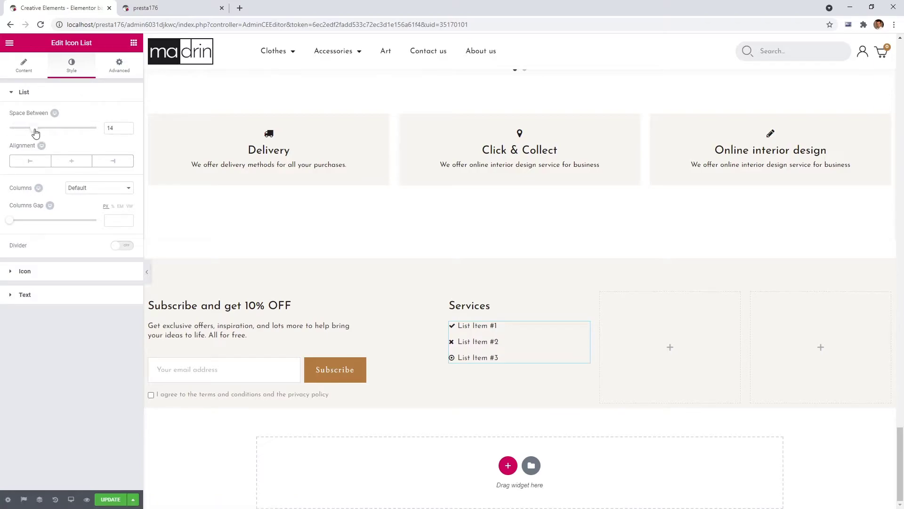
click(61, 293)
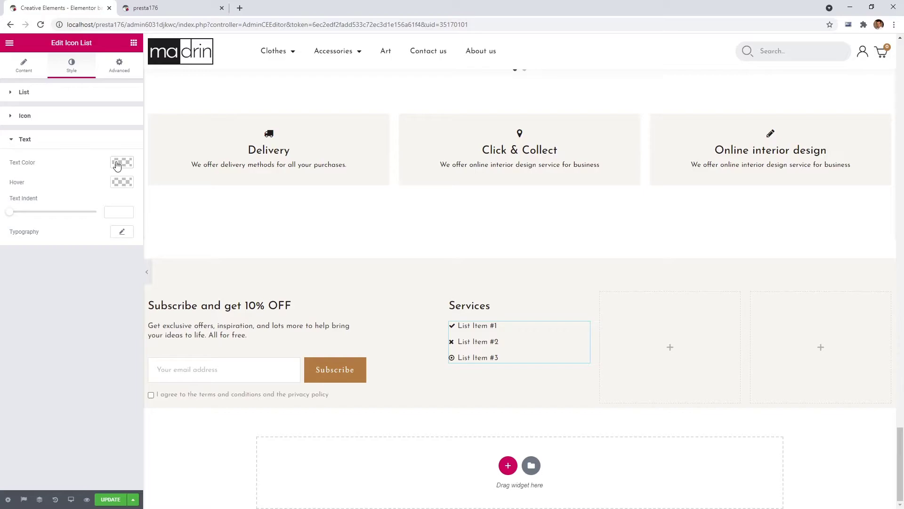
click(118, 163)
click(48, 274)
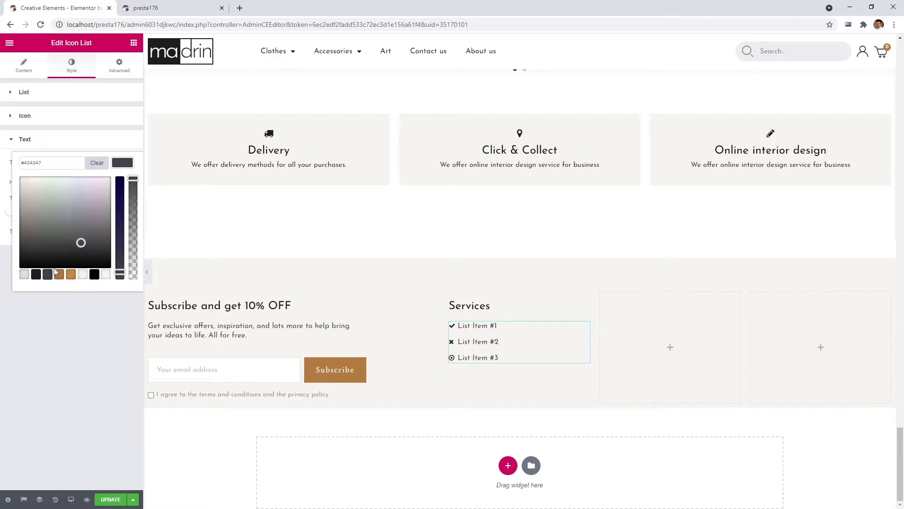
click(121, 168)
click(125, 183)
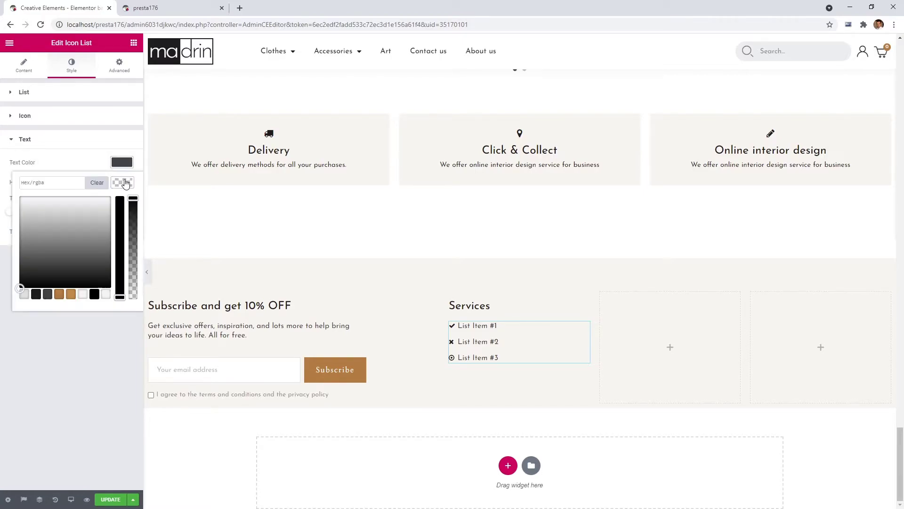
click(71, 294)
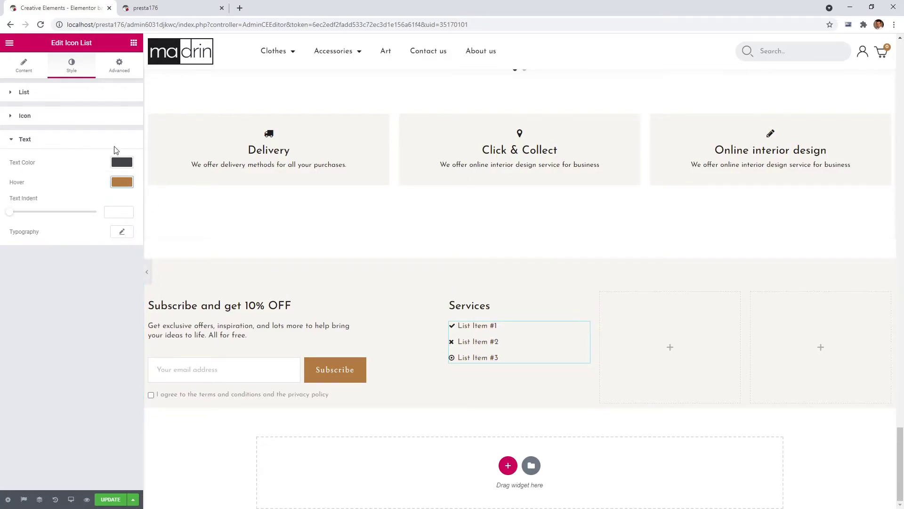
- Trim the list to one item and make it an icon-free 'Planning services' entry linked to its page
click(30, 69)
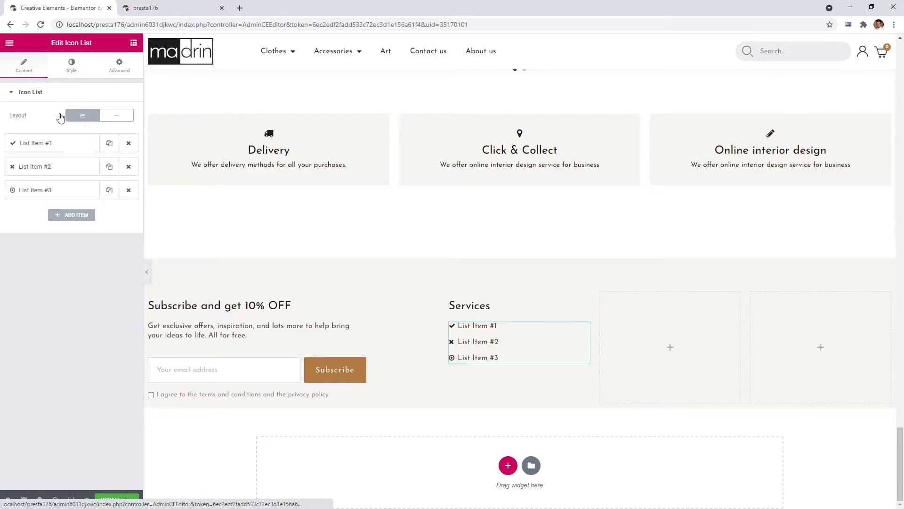
click(129, 166)
click(128, 166)
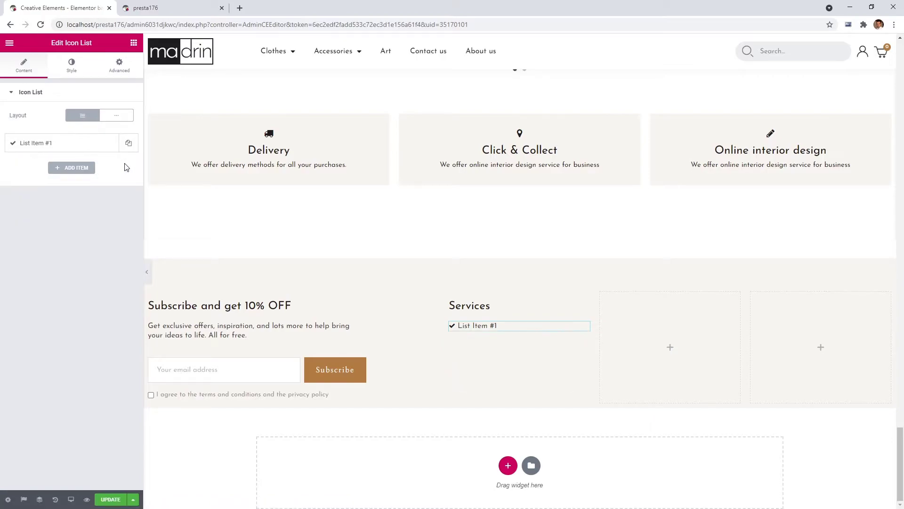
click(68, 147)
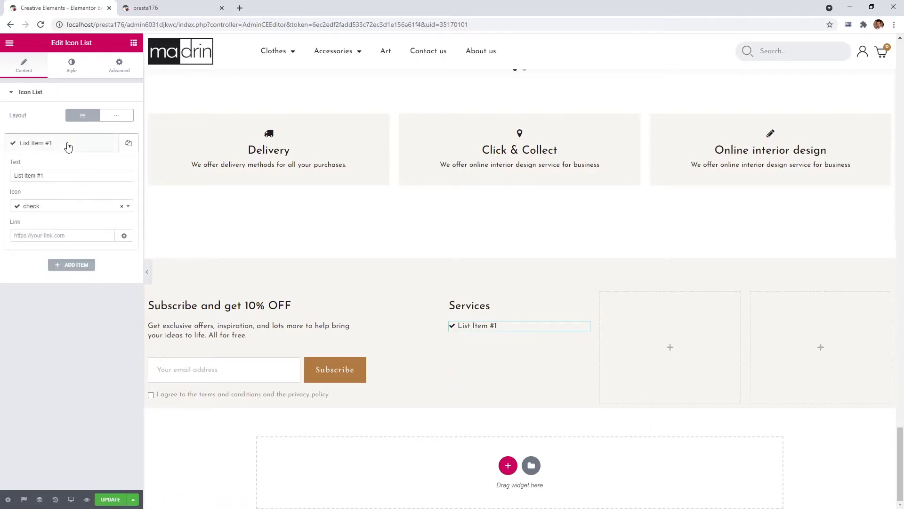
click(122, 210)
triple_click(52, 175)
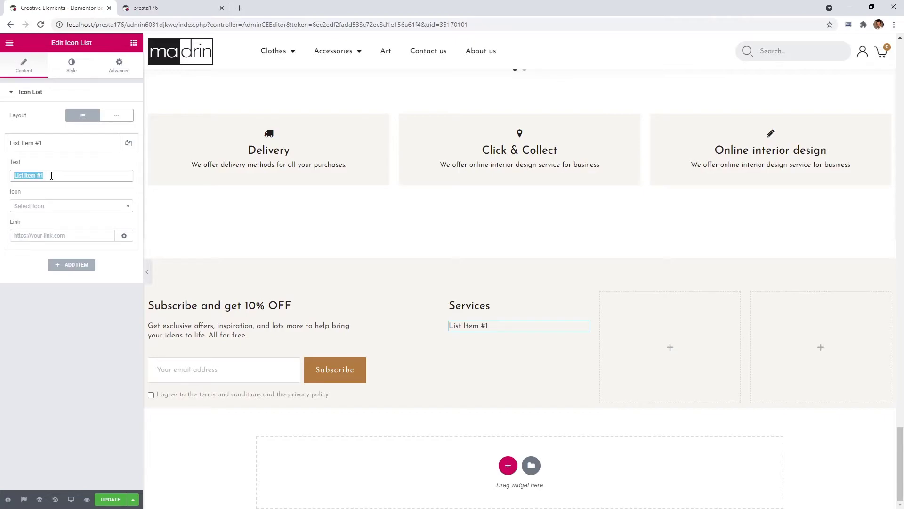
text(Planning services)
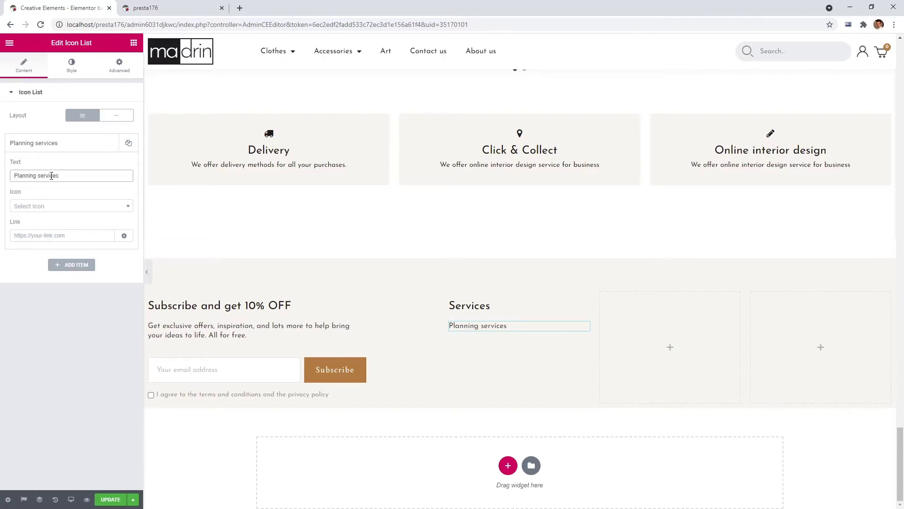
click(62, 239)
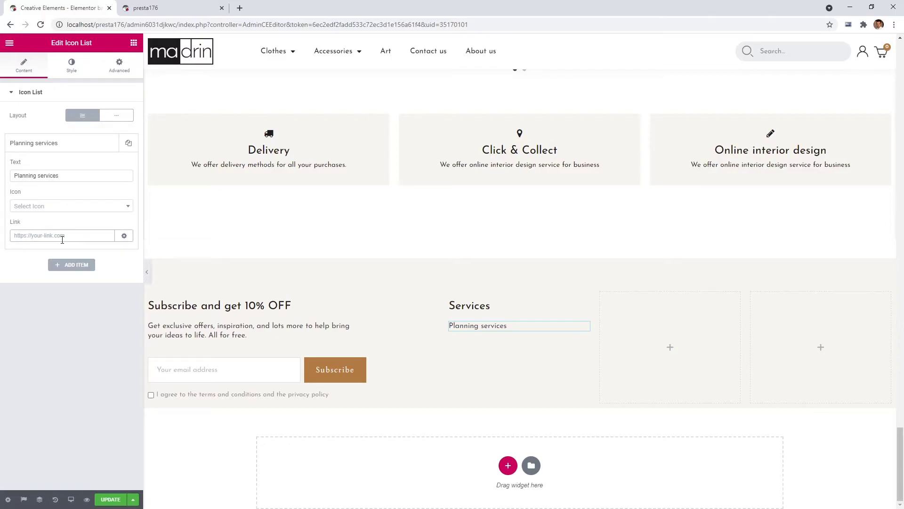
text(plan)
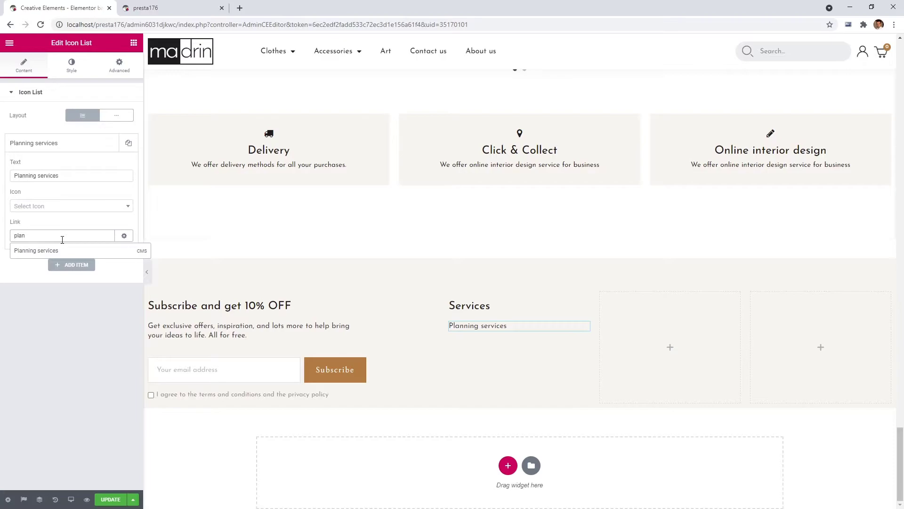
click(56, 251)
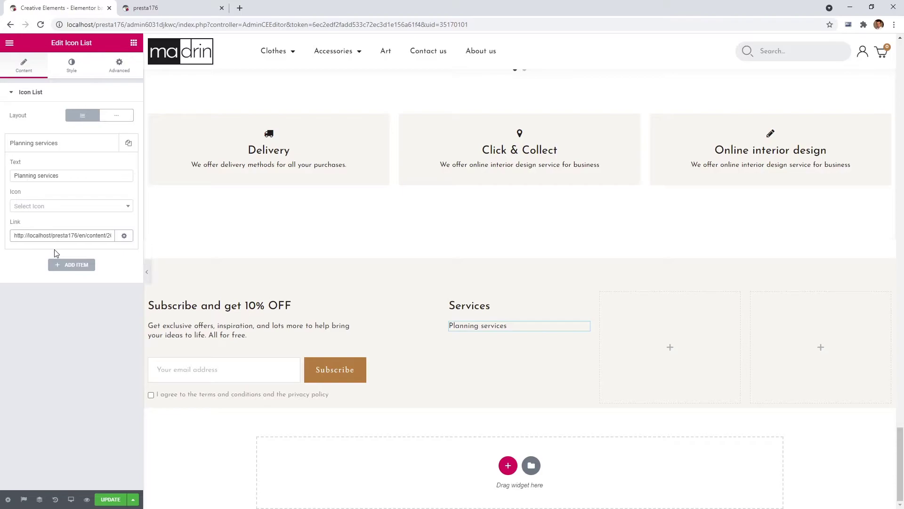
- Add icon-free 'Delivery' and 'Assembly' items, each linked to its page
click(61, 264)
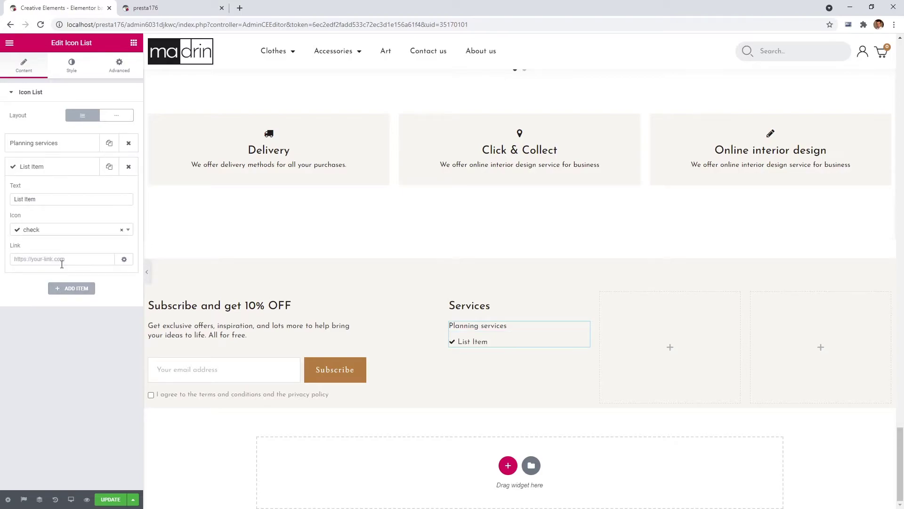
click(123, 230)
triple_click(49, 199)
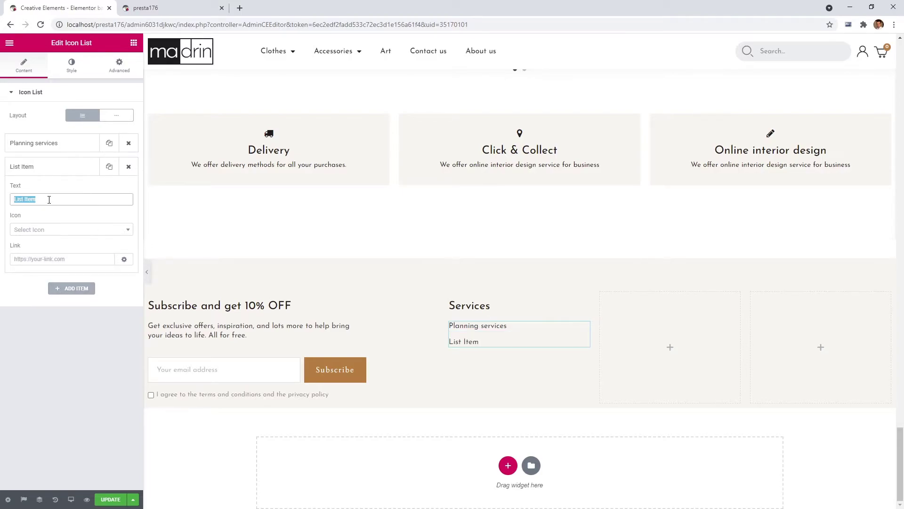
text(Delivery)
click(44, 258)
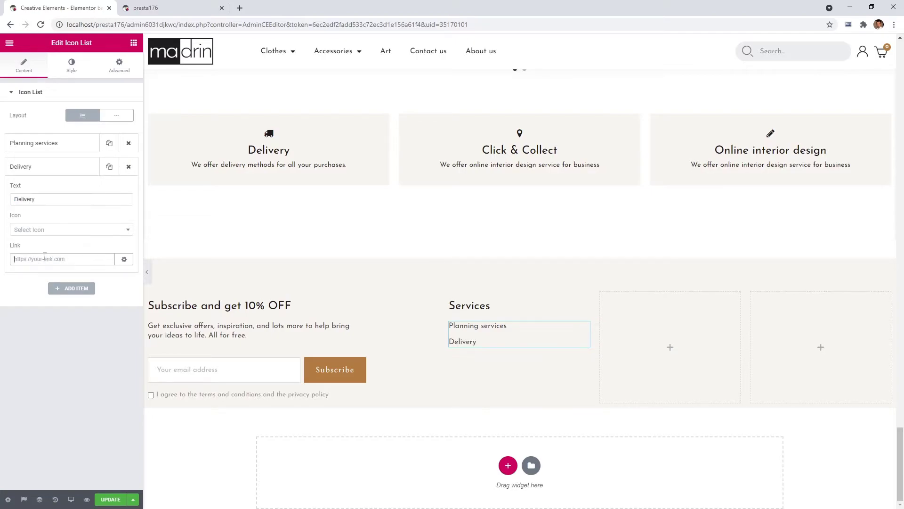
click(34, 273)
click(72, 289)
click(122, 254)
triple_click(68, 223)
text(Assembly)
click(50, 282)
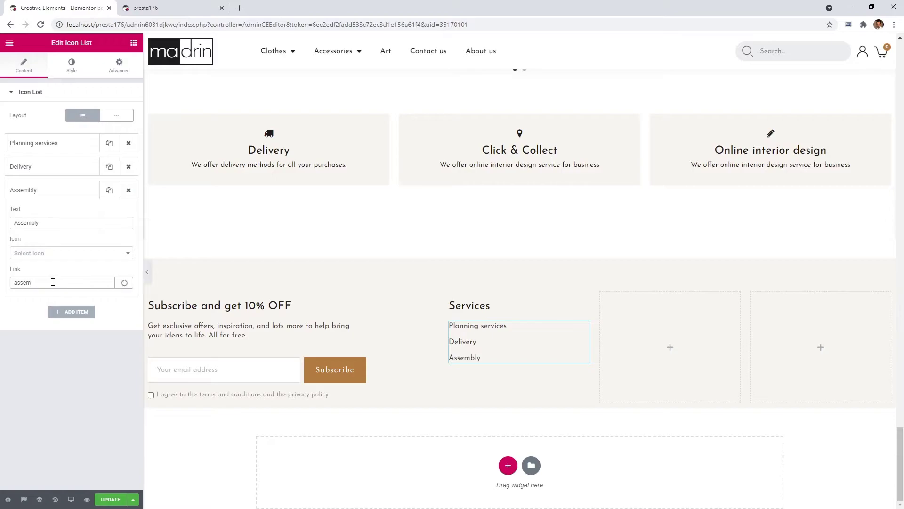
- Add icon-free 'Kitchen services' and 'Van hire' items, each linked to its page
click(56, 298)
click(71, 312)
click(122, 276)
triple_click(74, 246)
text(Kitchen services)
click(60, 306)
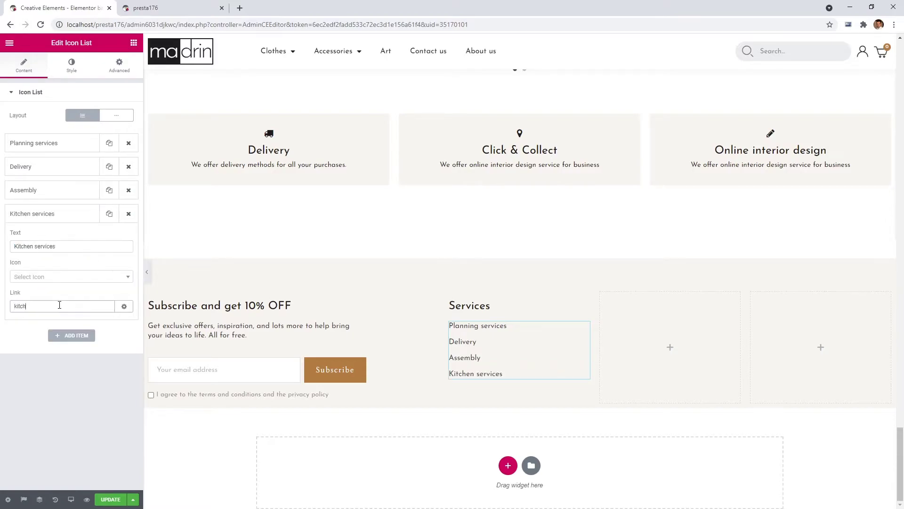
click(71, 336)
click(123, 300)
triple_click(57, 269)
text(Van hire)
click(60, 329)
text(van)
click(60, 347)
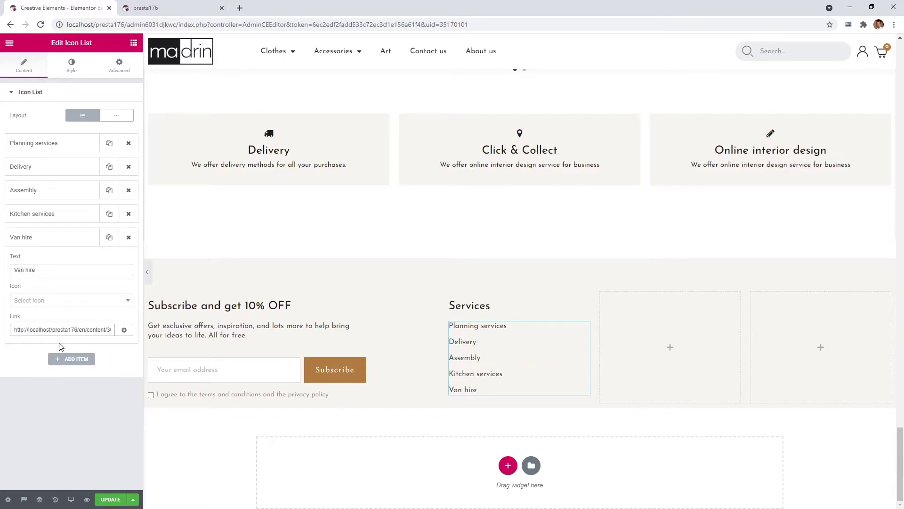
- Copy the Services heading and list into column three, renaming them 'Help' and 'Track my order'
drag(470, 306, 669, 305)
triple_click(60, 128)
text(Help)
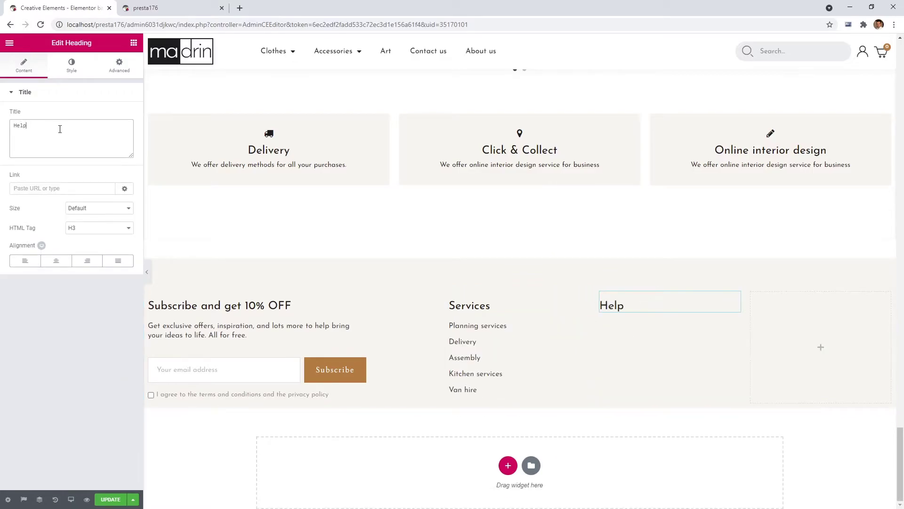
drag(571, 327, 669, 325)
click(61, 143)
triple_click(60, 173)
text(Track my order)
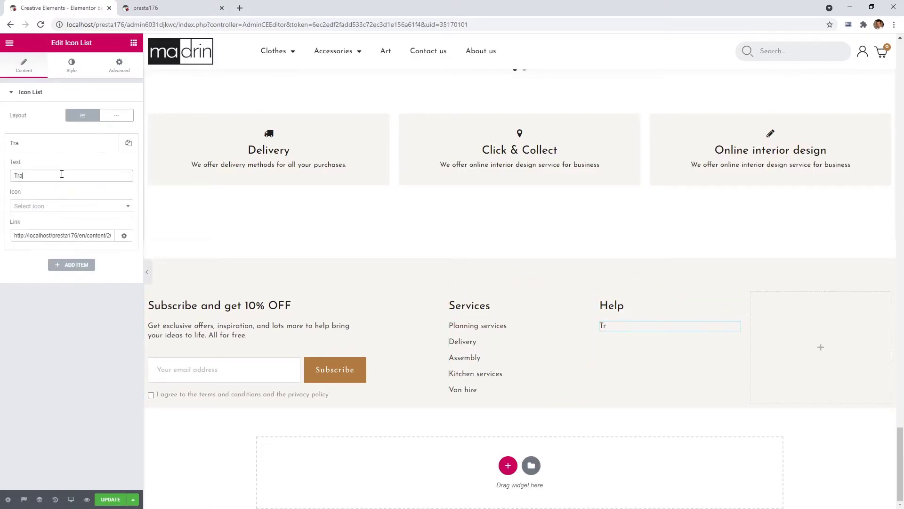
click(61, 231)
- Add icon-free 'COVID-19' and 'Customer services' items to the Help list
click(71, 262)
click(122, 229)
triple_click(50, 199)
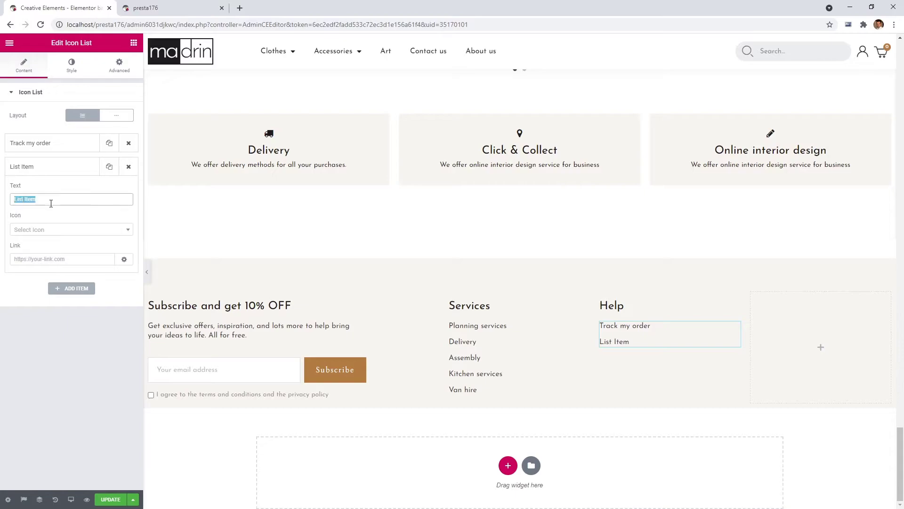
text(COVID-19)
click(61, 258)
click(71, 288)
click(121, 255)
triple_click(50, 222)
text(Customer services)
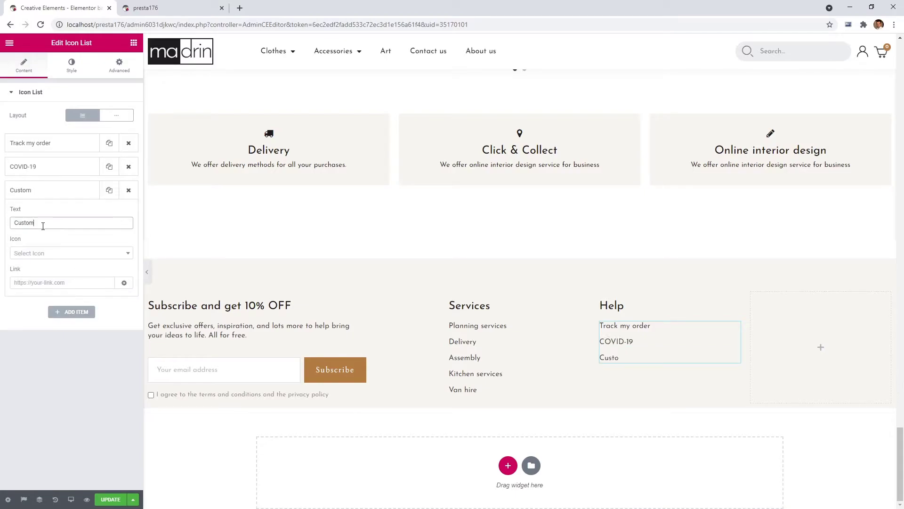
- Add linked, icon-free 'FAQs' and 'Return policy' items to the Help list
click(61, 283)
click(71, 311)
triple_click(61, 246)
text(FAQs)
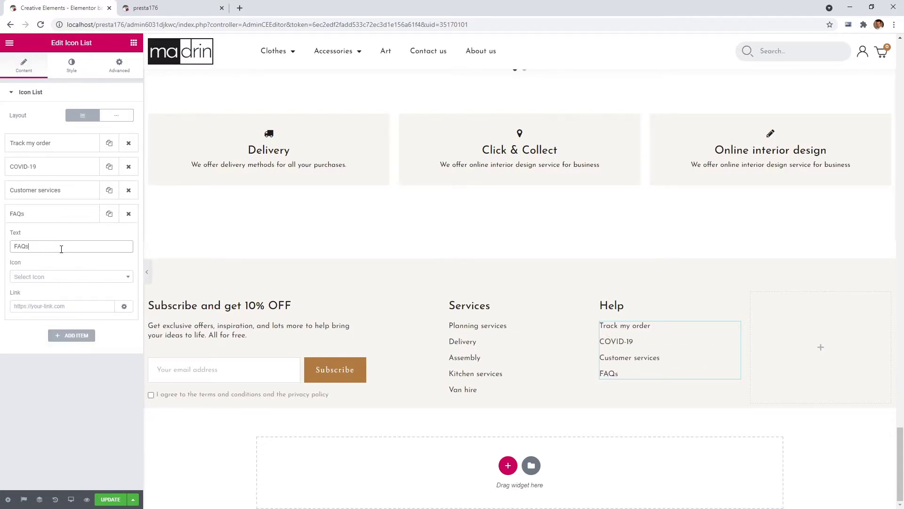
click(71, 305)
click(71, 335)
click(121, 300)
triple_click(70, 270)
text(Return policy)
click(61, 329)
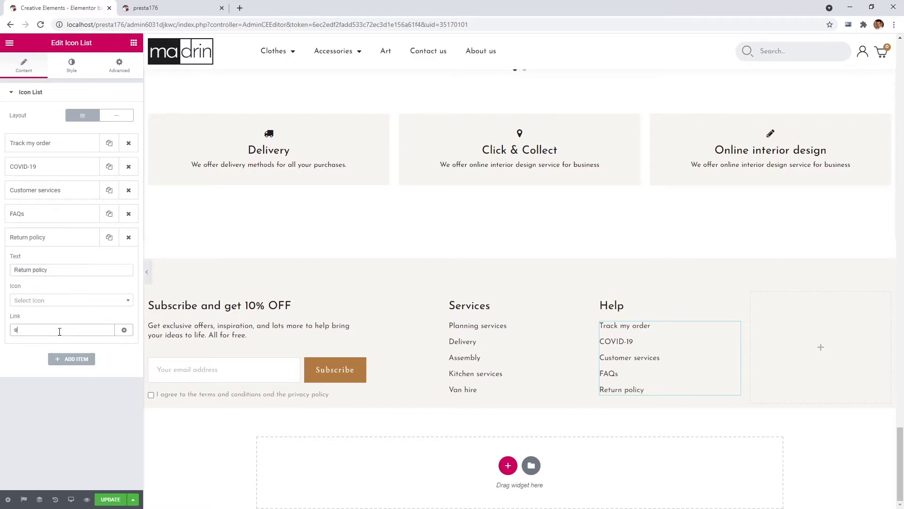
- Add a final icon-free 'Contact us' item linked to the contact page
click(71, 358)
click(121, 323)
triple_click(61, 294)
text(Contact us)
click(62, 354)
key(ctrl+v)
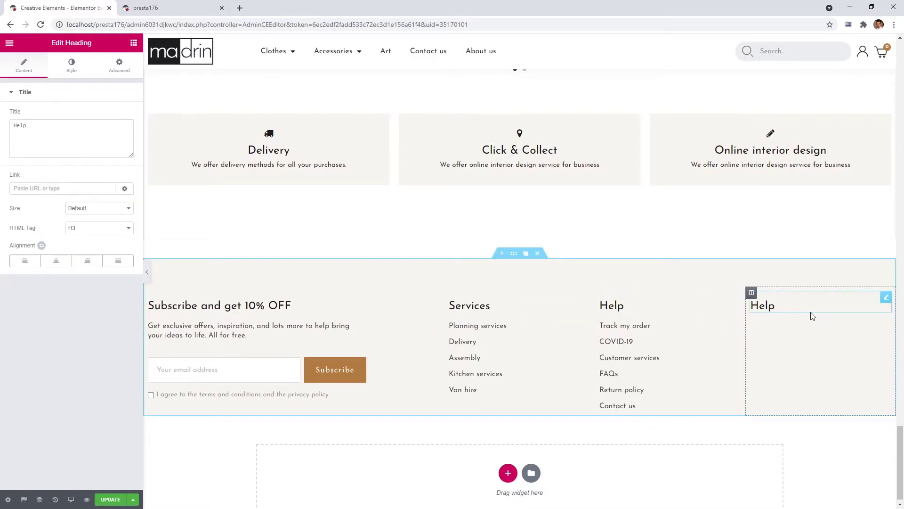
- Retitle the column-four heading to 'About'
double_click(760, 305)
key(End)
key(BackSpace)
key(BackSpace)
key(BackSpace)
text(A)
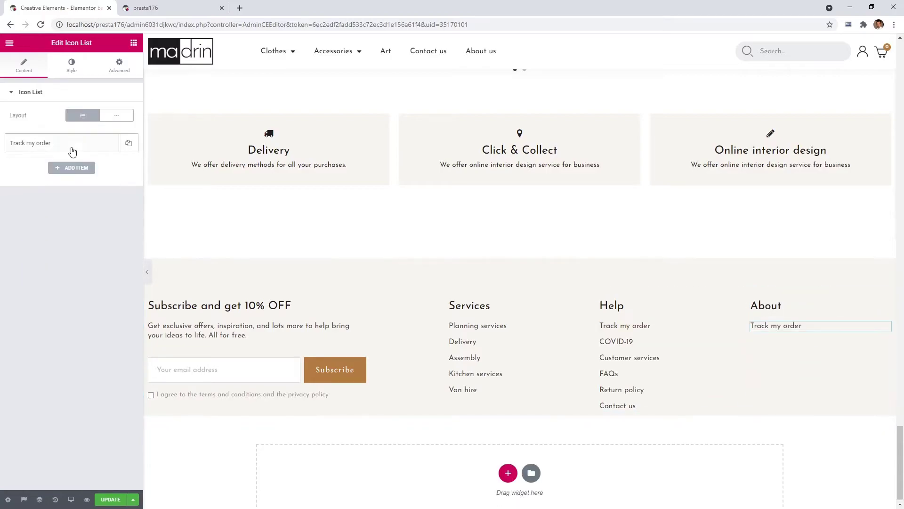
- Turn the first two About items into linked 'Store locator' and 'Sustainability' entries
triple_click(66, 175)
text(Store locator)
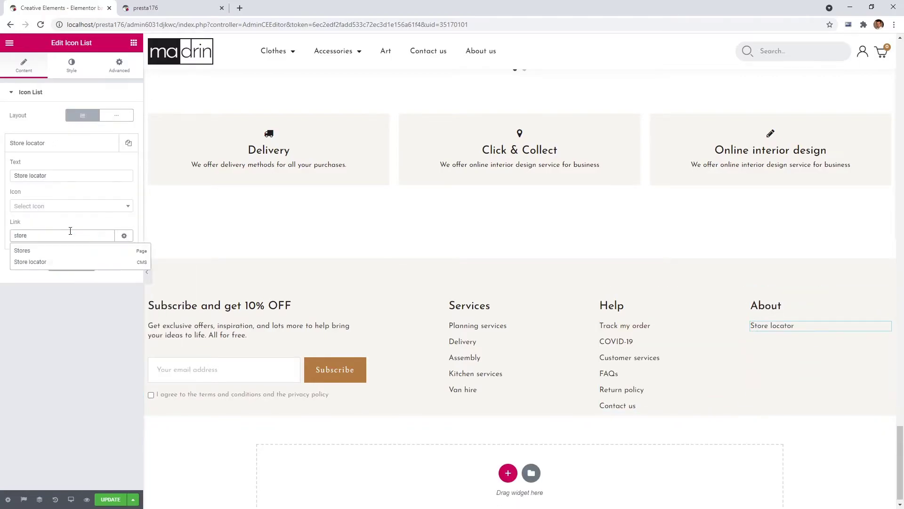
click(71, 264)
triple_click(89, 199)
text(Sustainability)
click(62, 258)
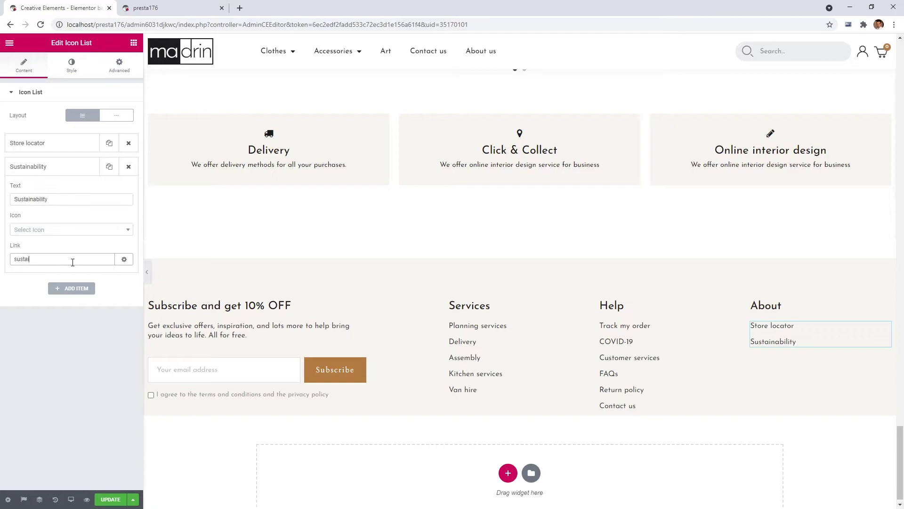
- Add icon-free 'Newsroom' and 'All Furniture' items, linking All Furniture to its page
click(71, 288)
click(122, 253)
triple_click(63, 221)
text(Newsroom)
click(62, 282)
click(71, 311)
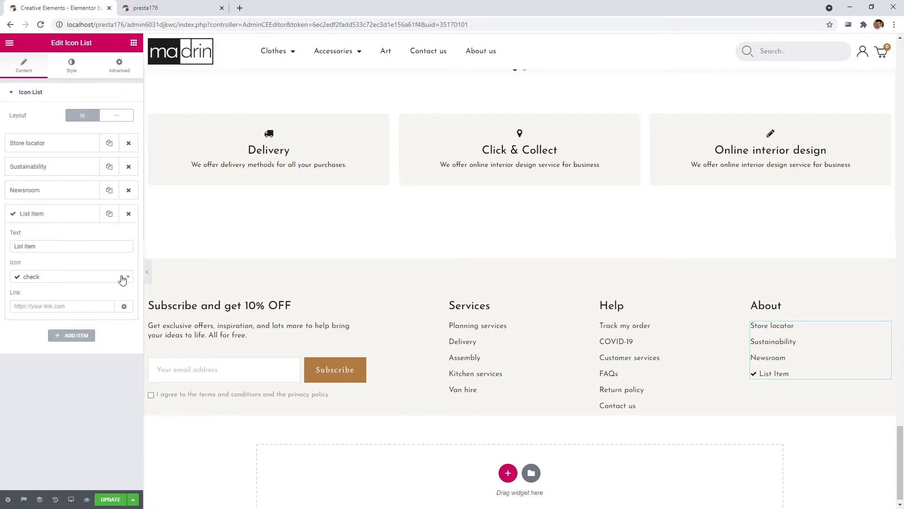
click(121, 277)
triple_click(63, 246)
text(All Furniture)
click(64, 306)
key(ctrl+v)
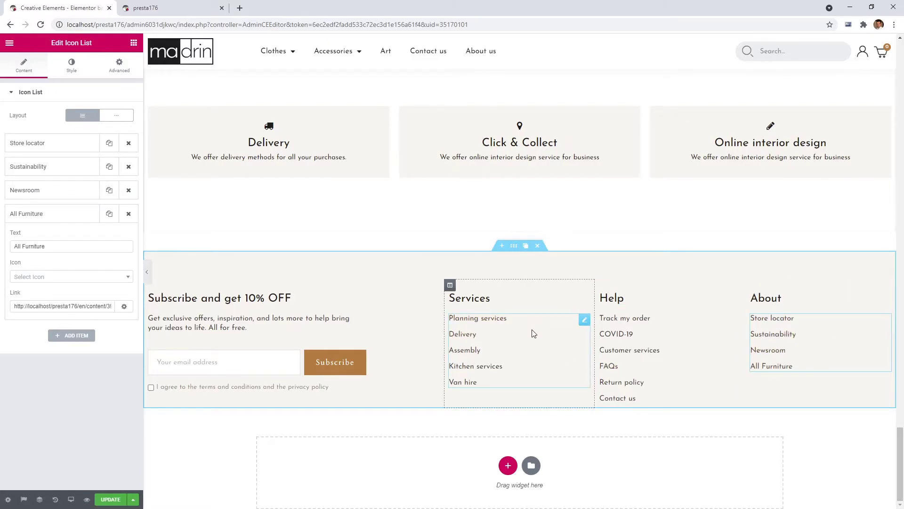
- Add a one-column section below the footer columns and give it a classic background colour
click(509, 466)
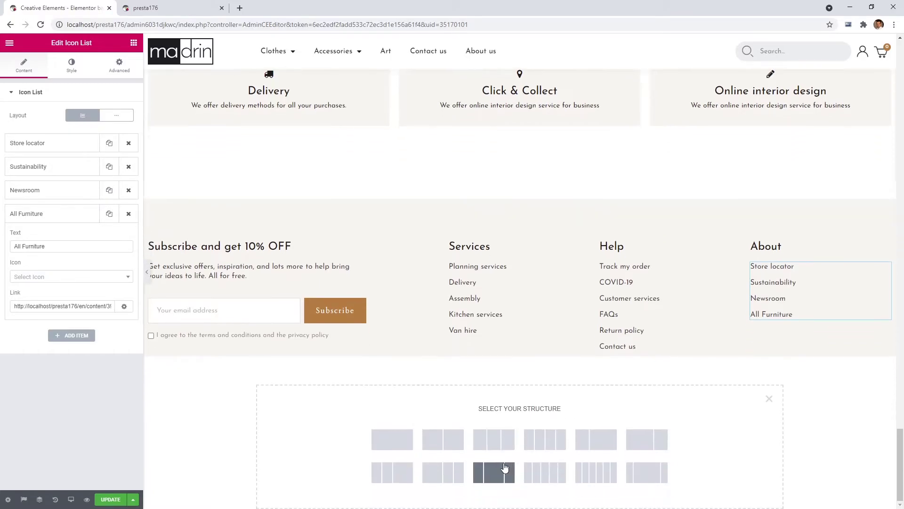
click(400, 442)
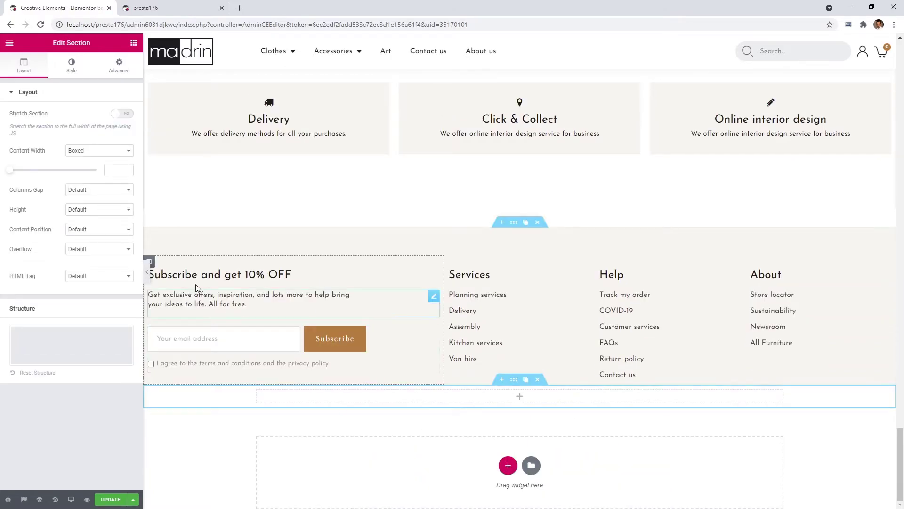
click(120, 173)
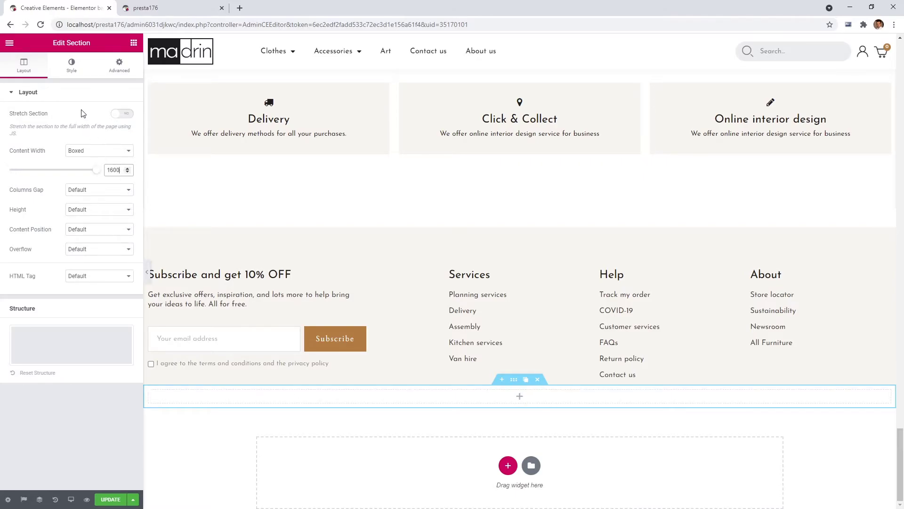
click(71, 75)
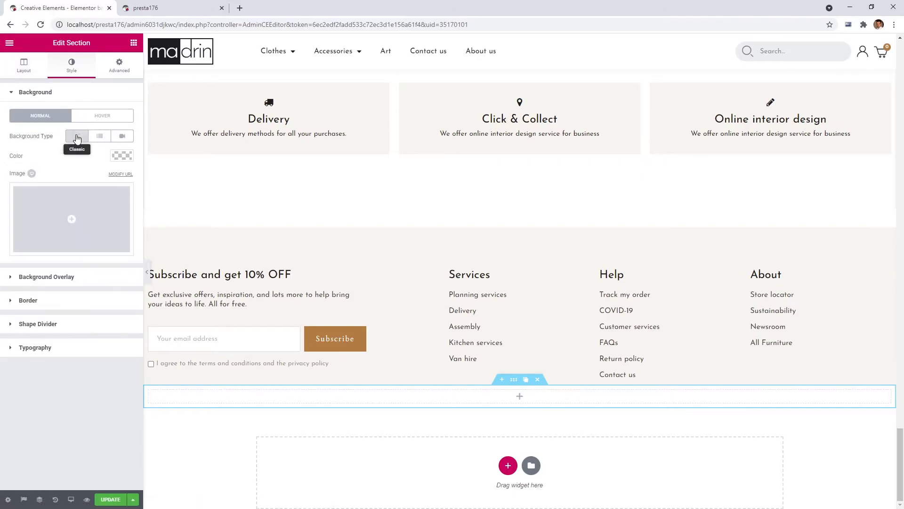
click(77, 138)
click(114, 155)
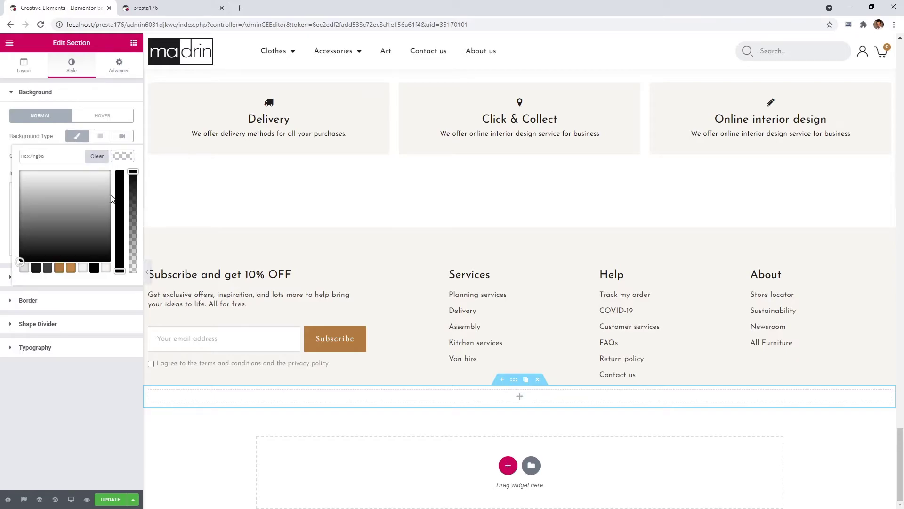
click(124, 158)
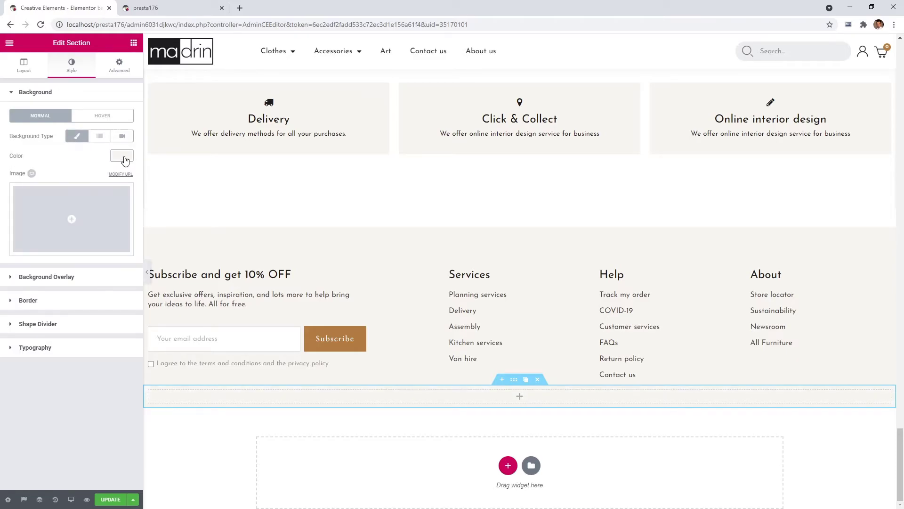
- Unlink the section padding and set top to 60 and bottom to 30
click(111, 75)
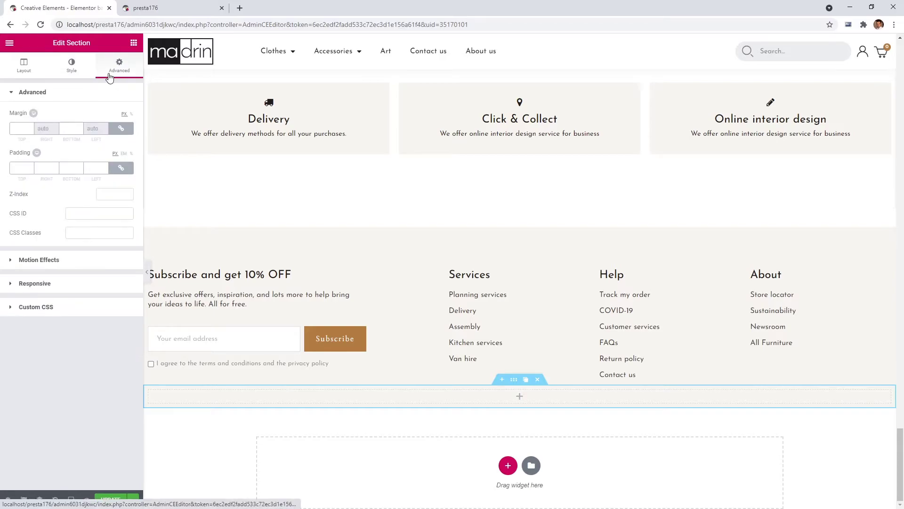
click(111, 172)
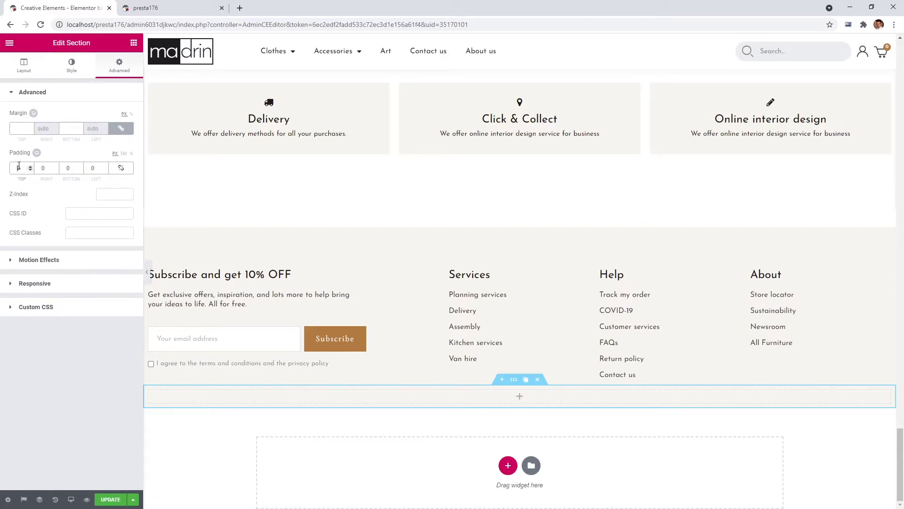
text(60)
click(66, 168)
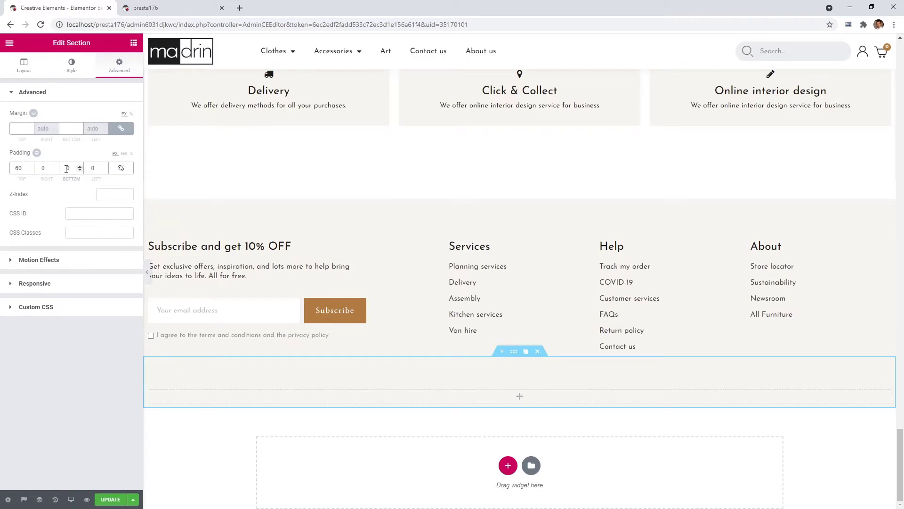
text(30)
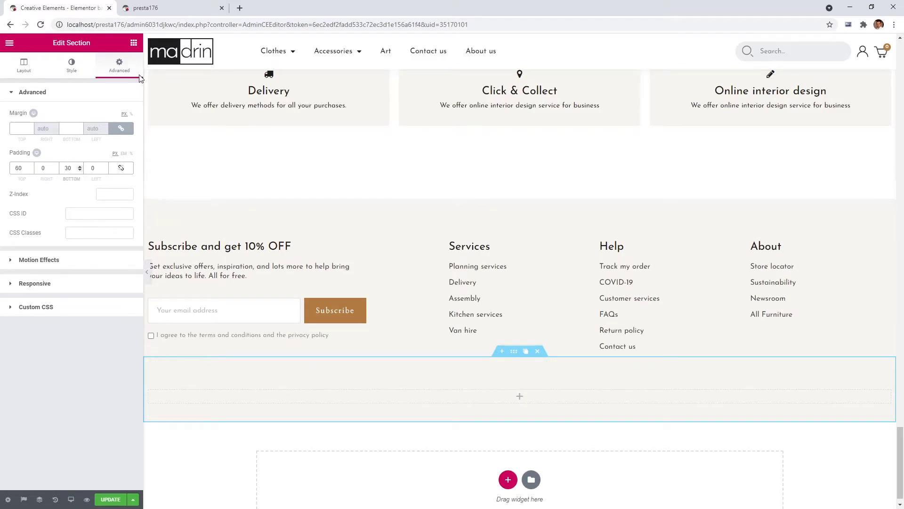
click(134, 44)
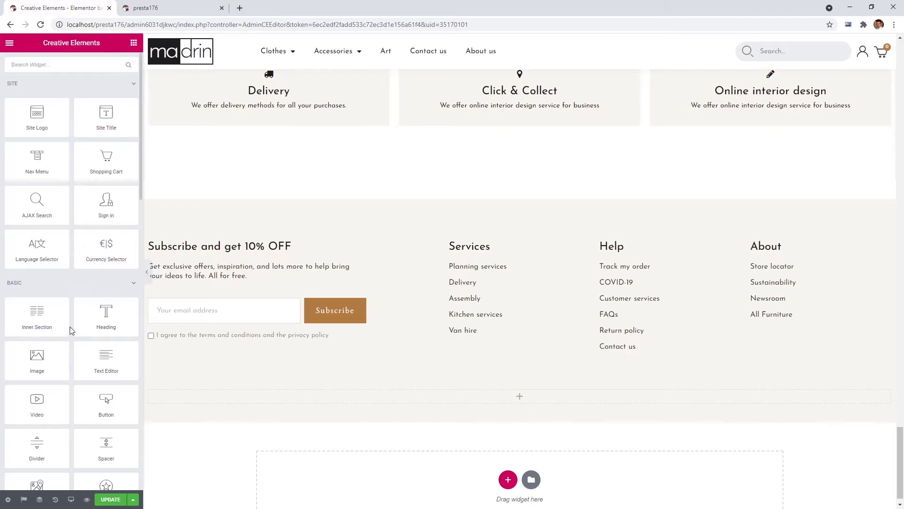
- Drop a Divider into the new section and colour it light grey #dfdfdf
drag(44, 452, 244, 403)
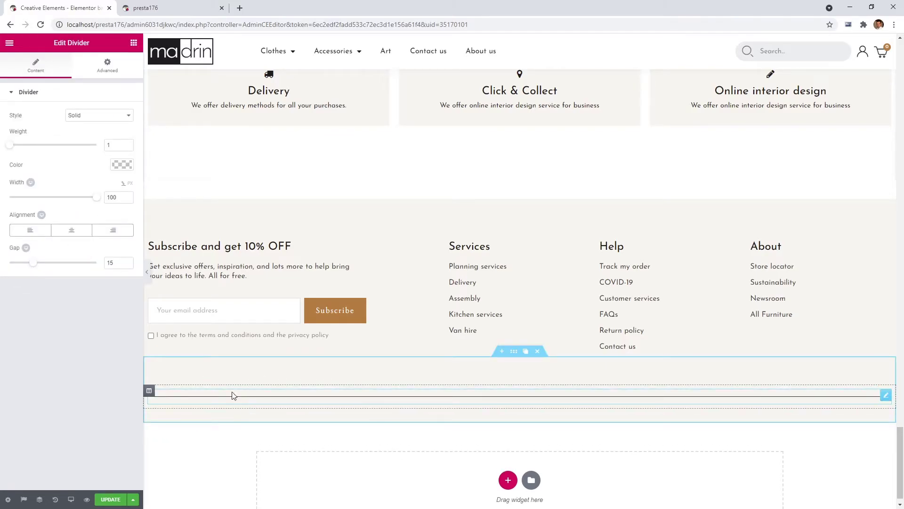
click(113, 167)
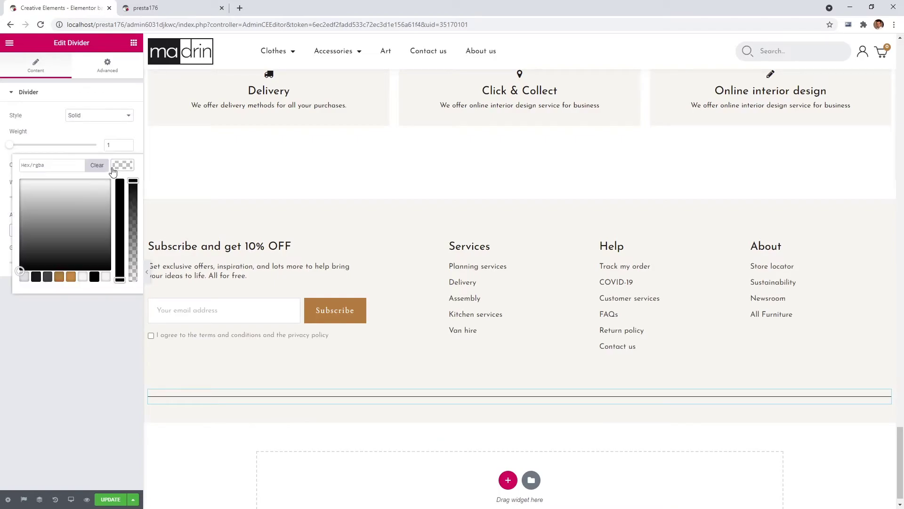
click(23, 278)
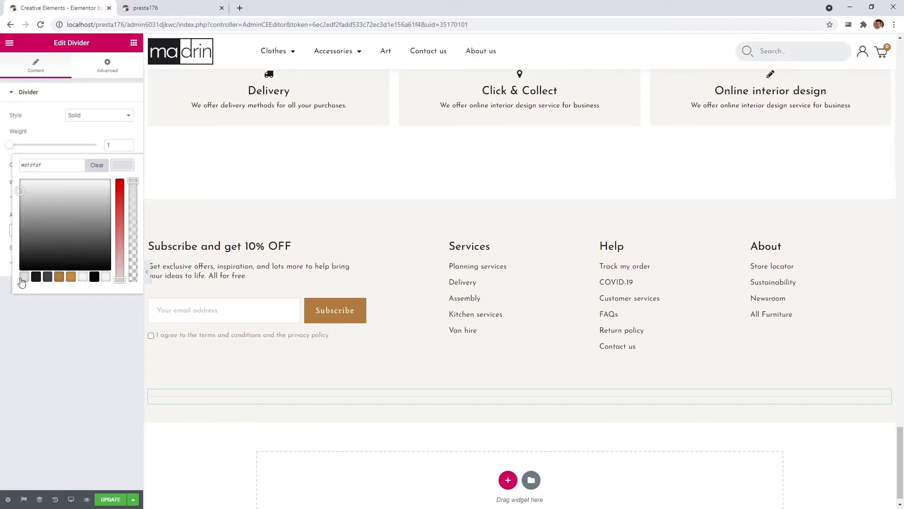
click(121, 170)
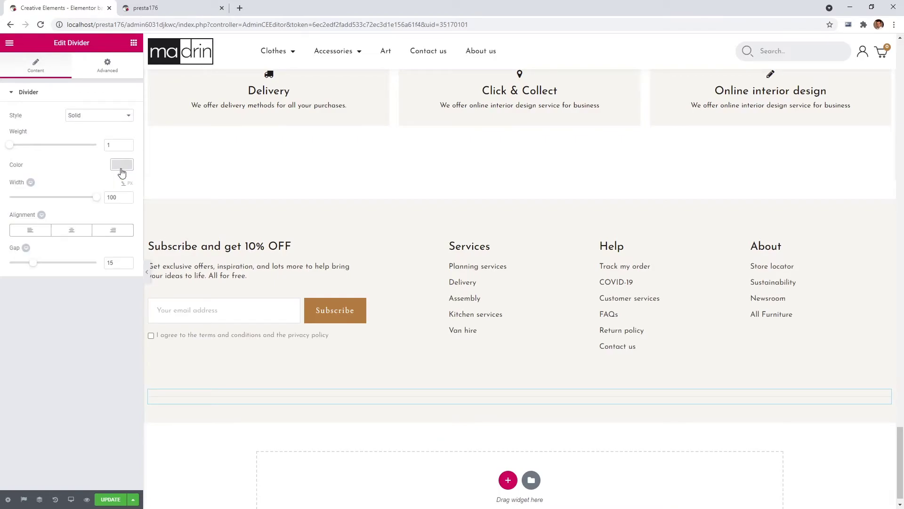
click(134, 44)
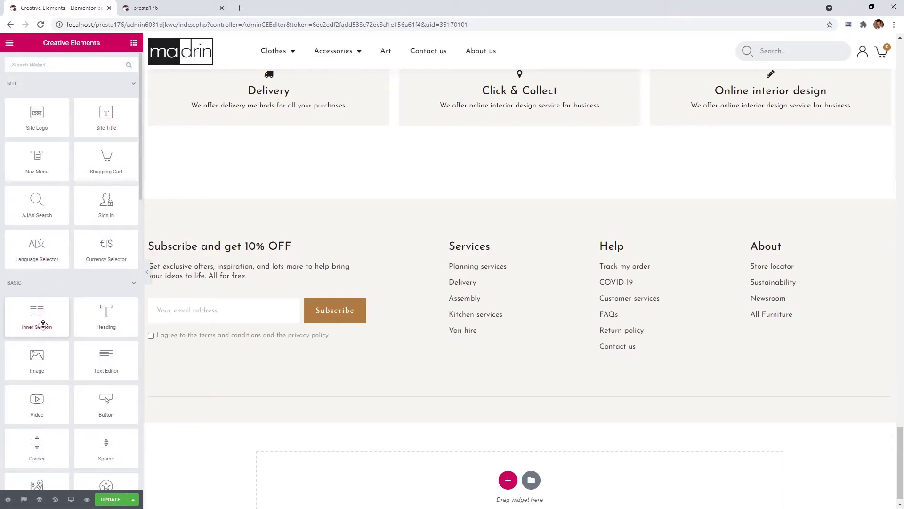
- Insert a two-column Inner Section below the divider, set to Full Width with Middle content position
drag(38, 318, 356, 405)
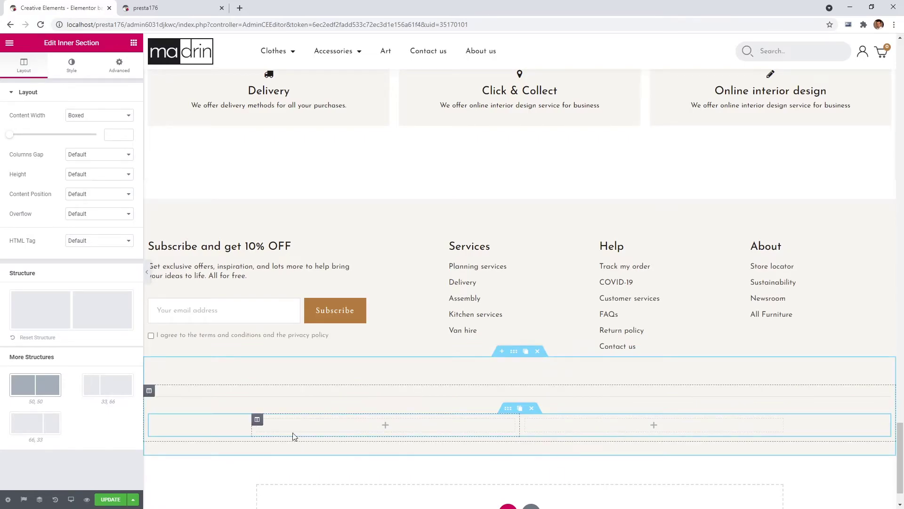
click(97, 118)
click(97, 132)
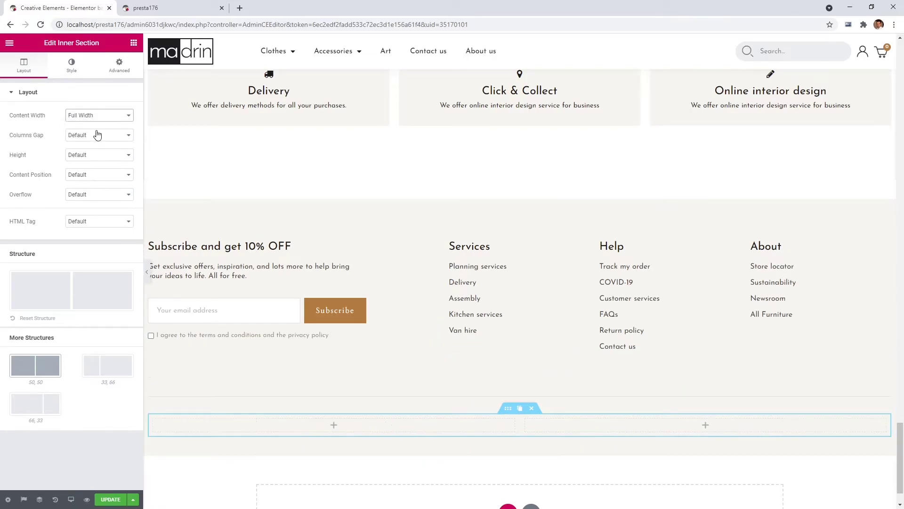
click(91, 177)
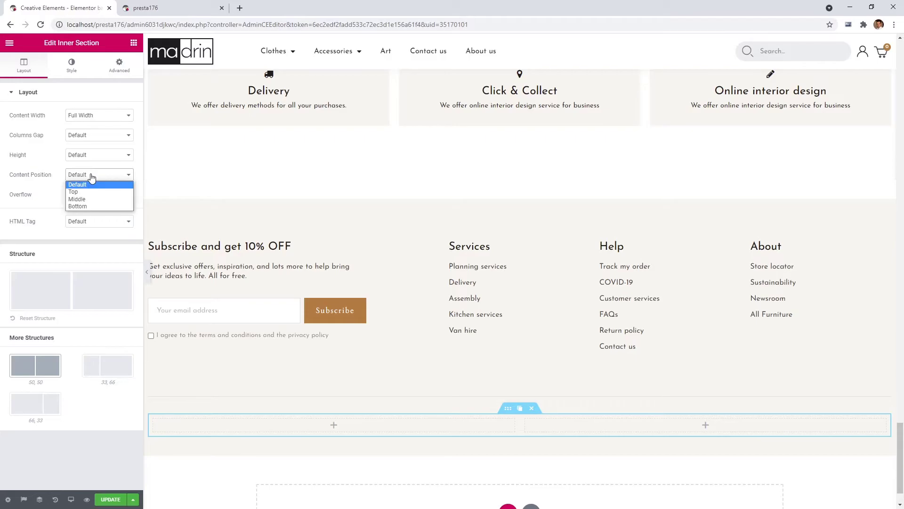
click(86, 199)
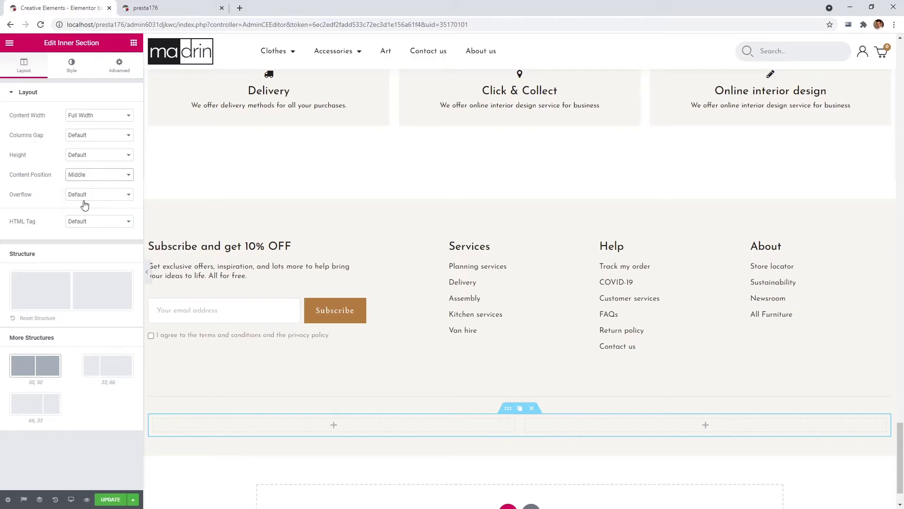
click(134, 44)
- Add an Icon List to the left column and delete its second and third items
scroll(112, 153, down, 4)
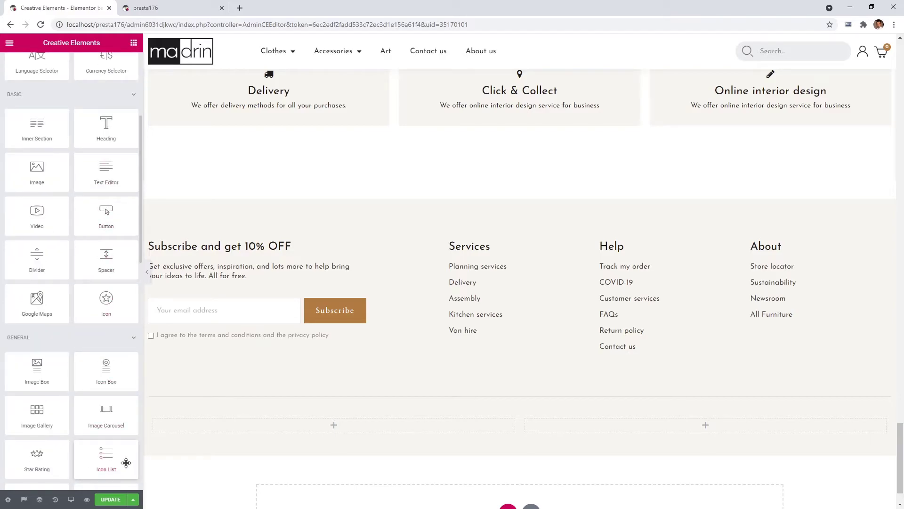
drag(126, 463, 217, 431)
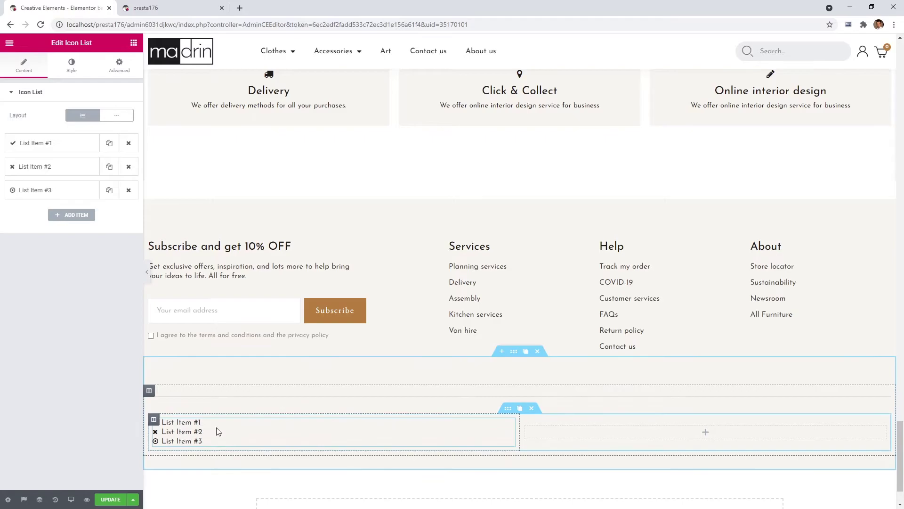
click(129, 166)
click(128, 166)
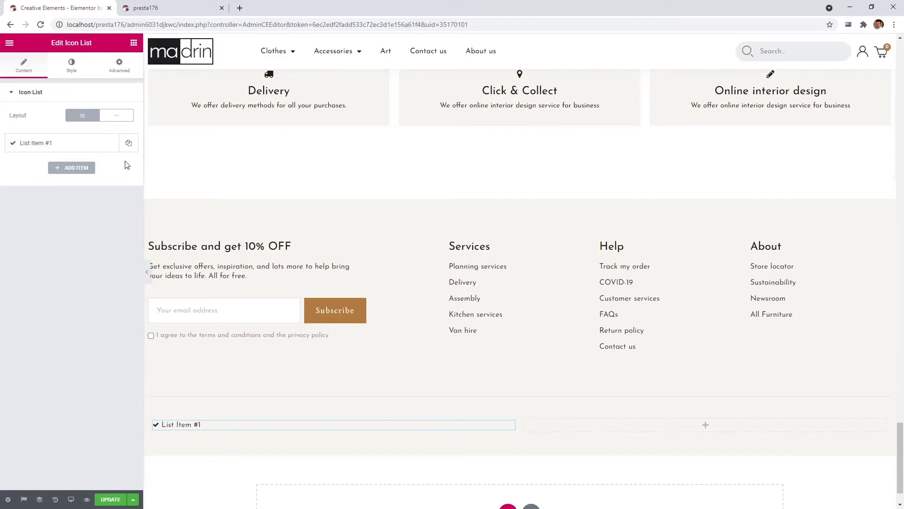
- Give the remaining item a copyright icon and the text '2021 Creative Elements. All rights reserve'
click(65, 149)
click(52, 207)
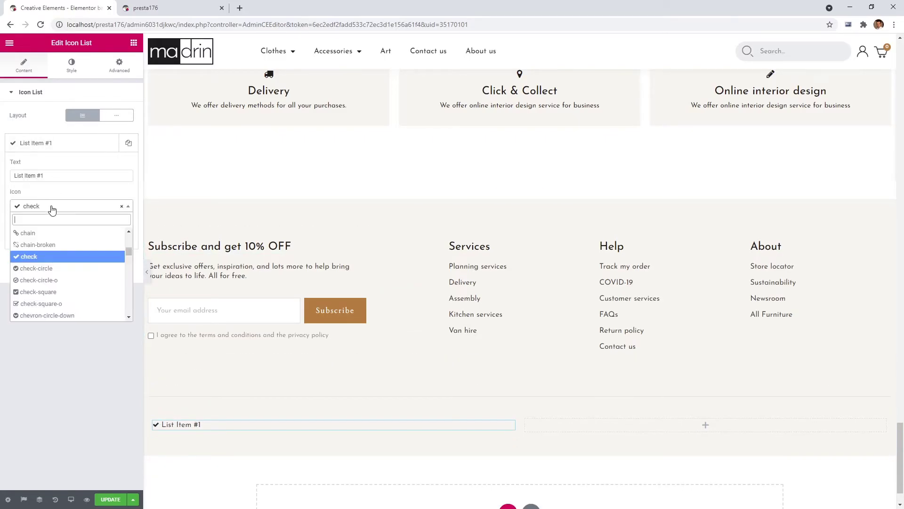
text(cop)
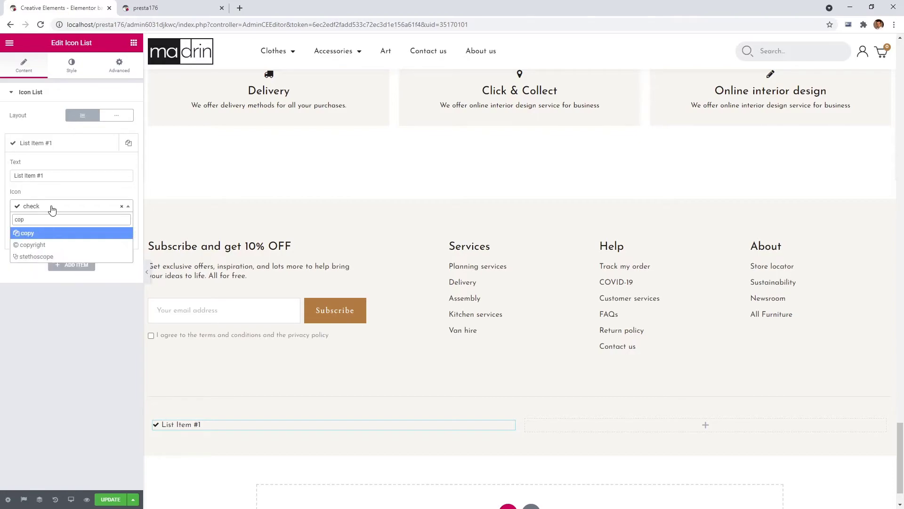
click(49, 242)
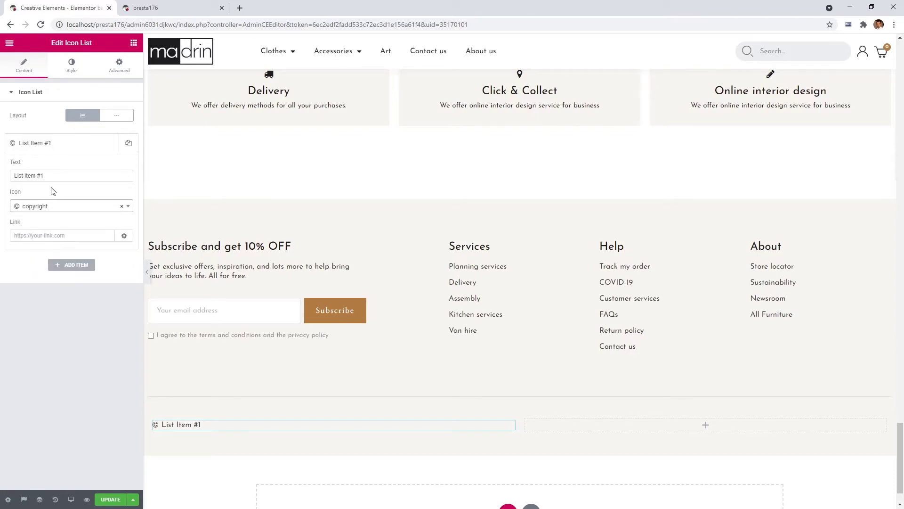
triple_click(53, 175)
text(2021 )
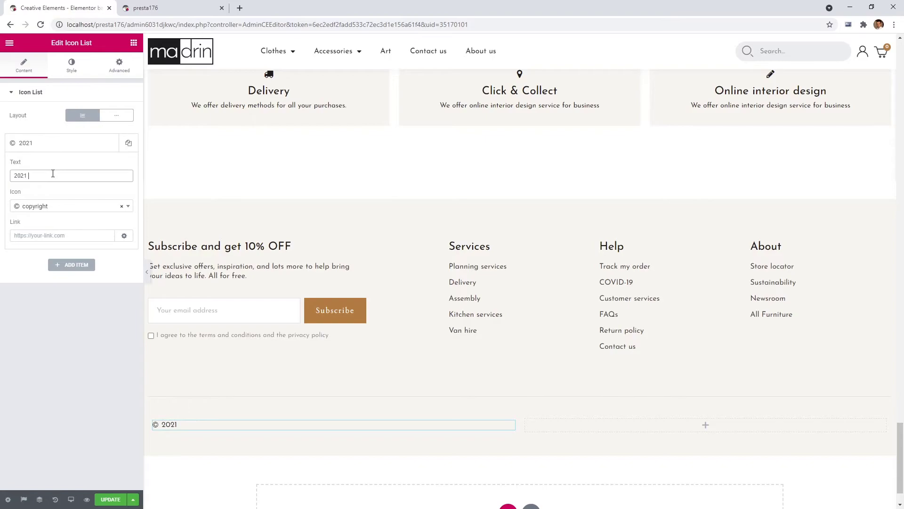
text(Creative Elements)
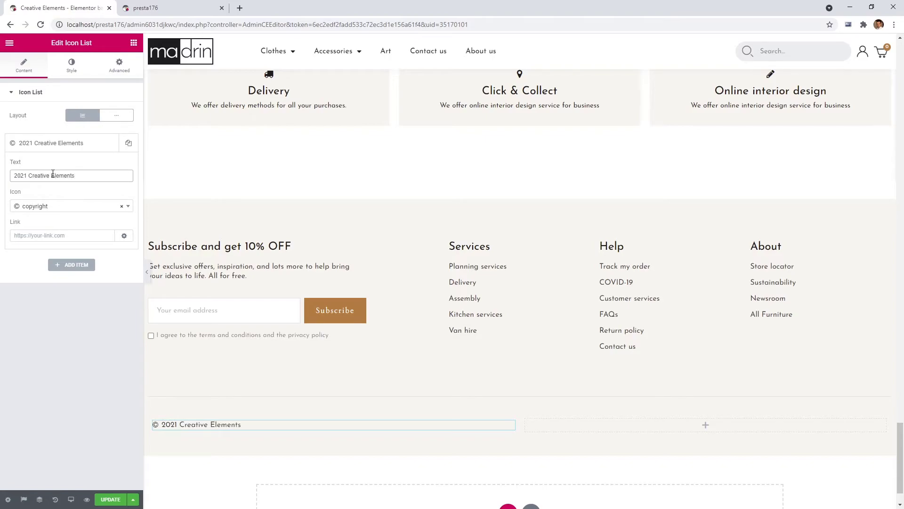
text(. All rights reserved)
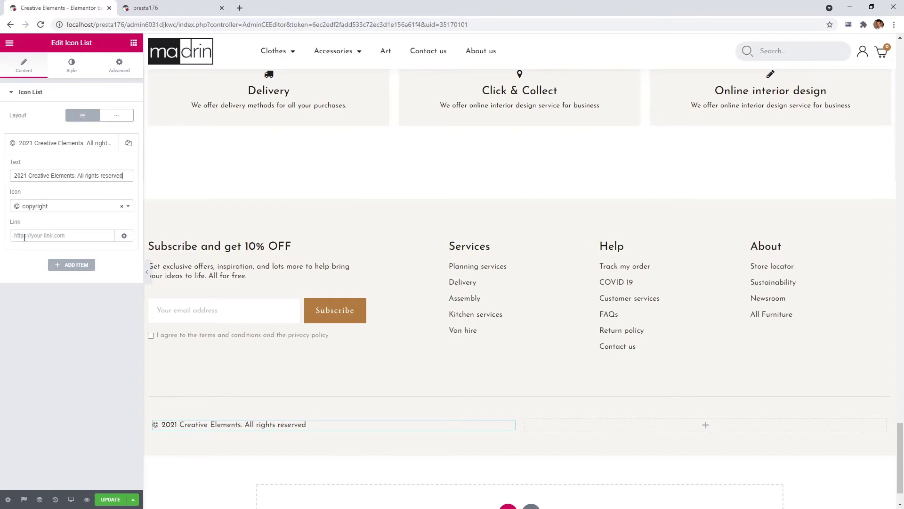
- Set the icon colour to #434347 at 0.6 opacity
click(68, 73)
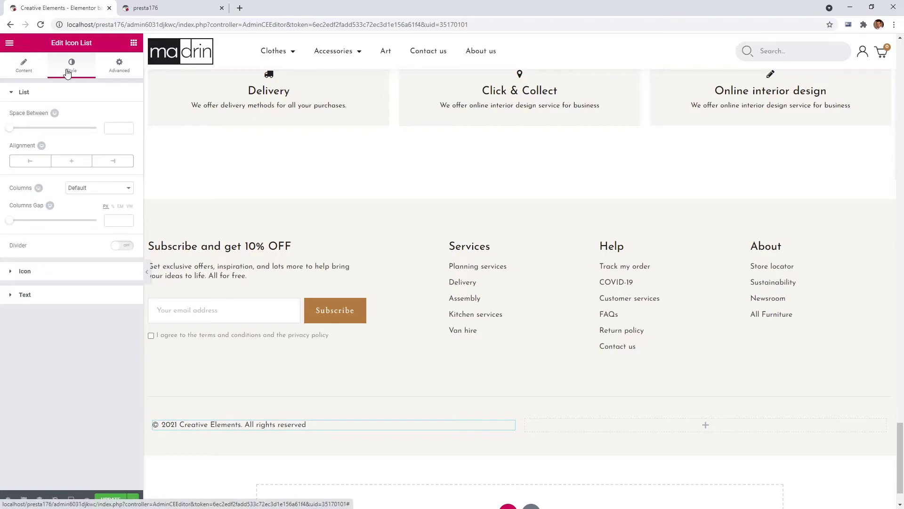
click(67, 271)
click(116, 142)
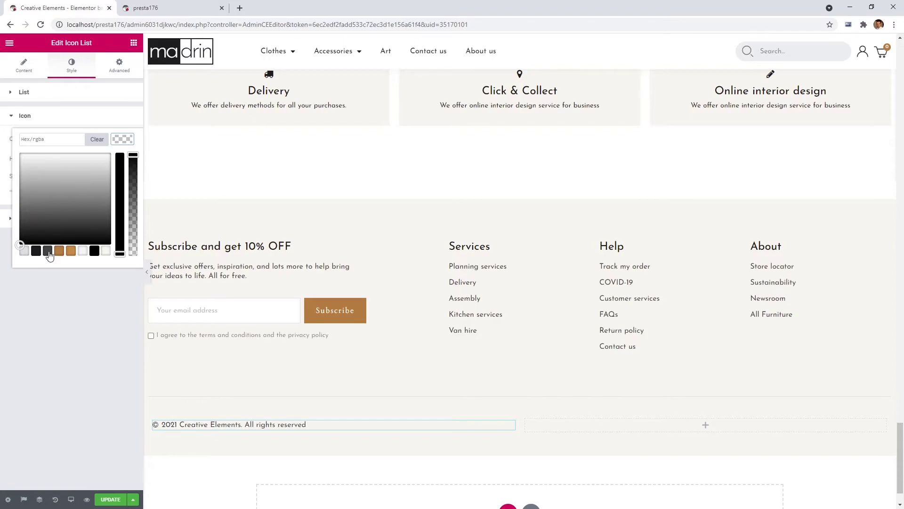
click(48, 251)
drag(133, 155, 132, 197)
click(128, 143)
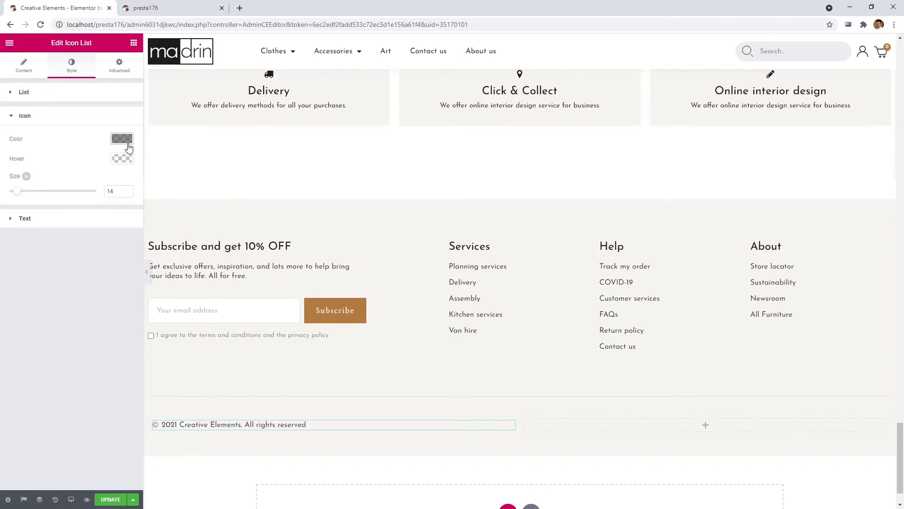
- Set the text colour to #434347 at 0.6 opacity
click(106, 217)
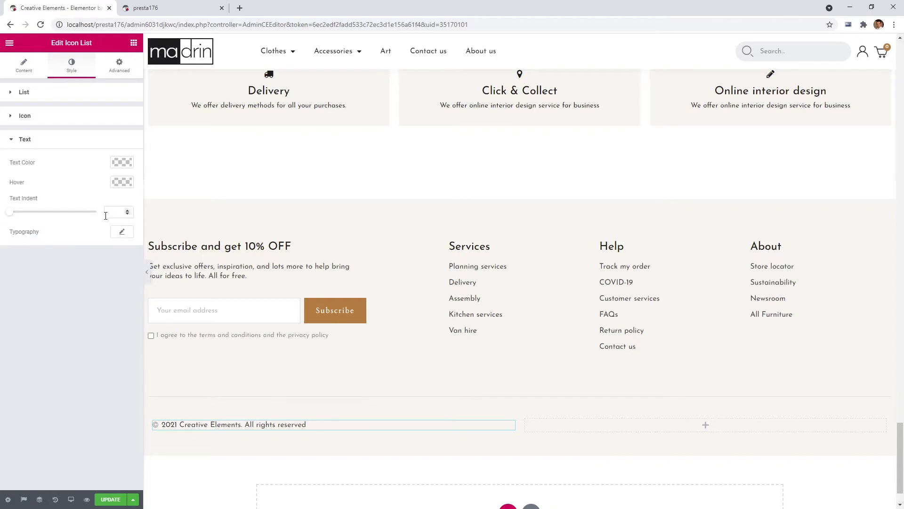
click(121, 162)
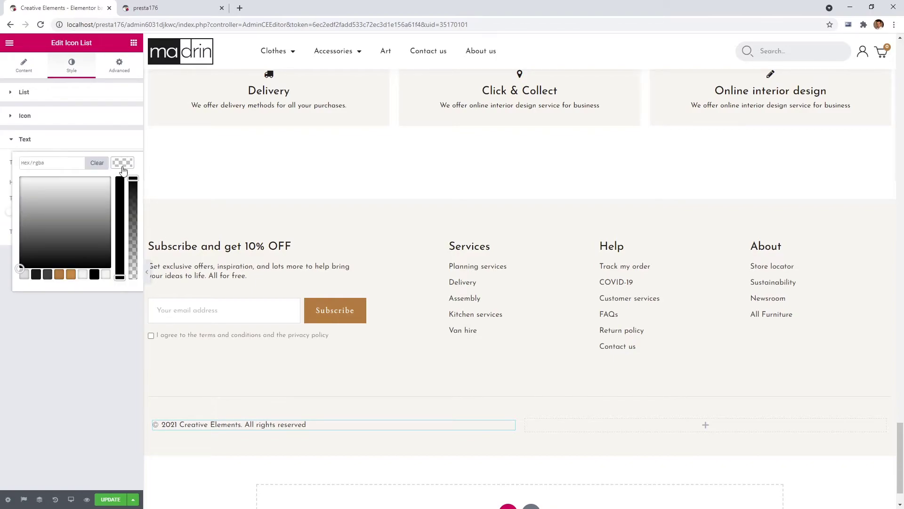
click(47, 274)
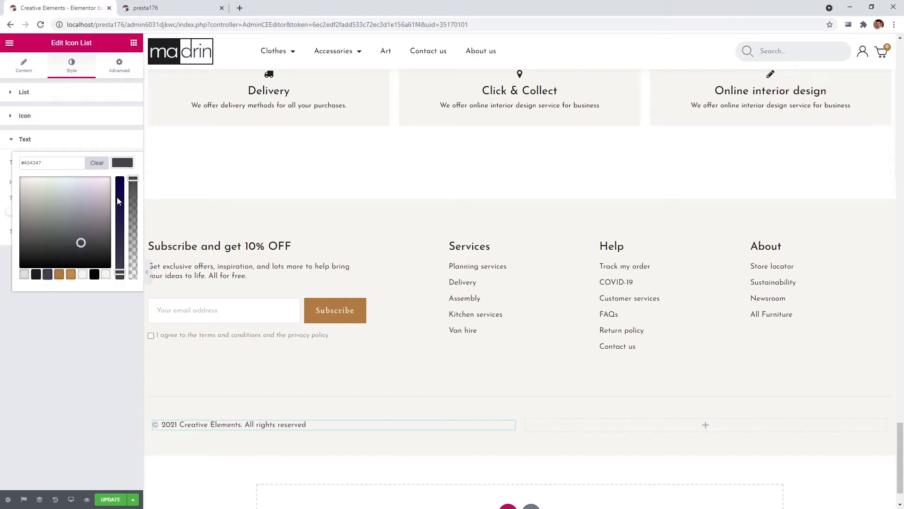
drag(133, 178, 133, 219)
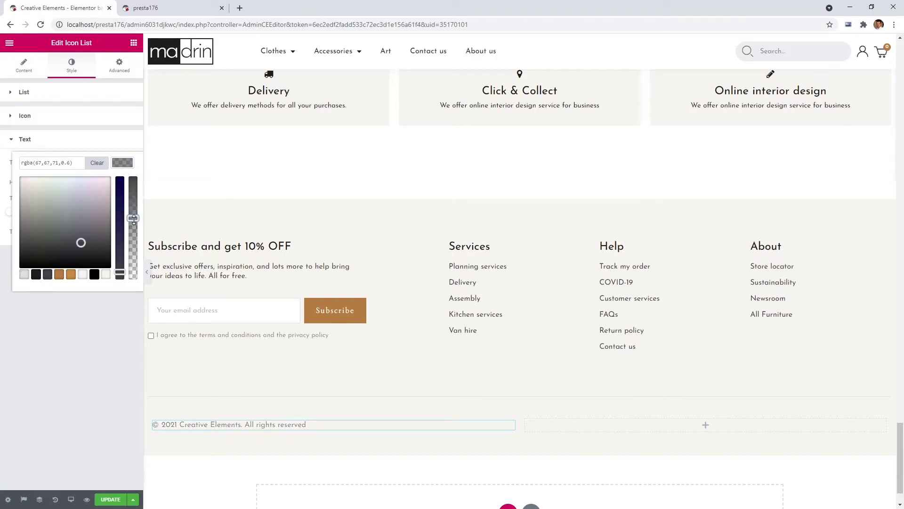
click(129, 162)
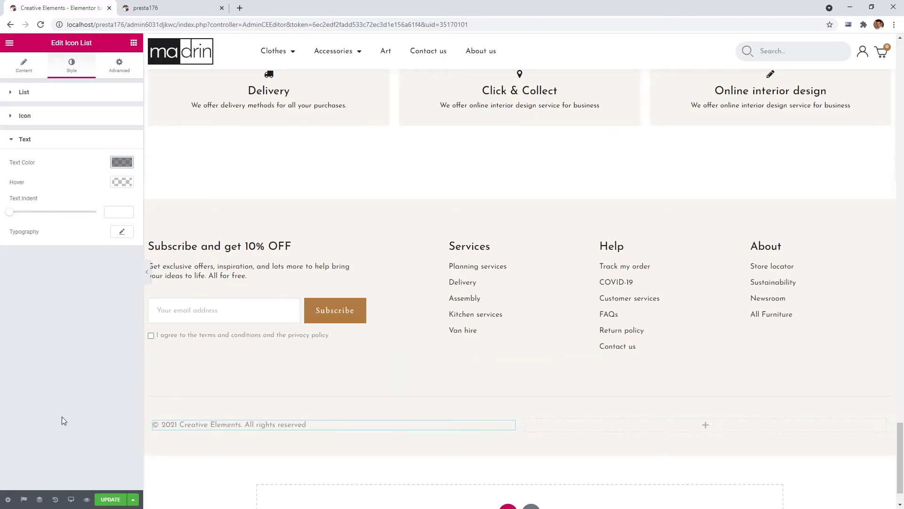
- Place a Social Icons widget in the footer's right column, right-aligned with Circle shape
click(134, 43)
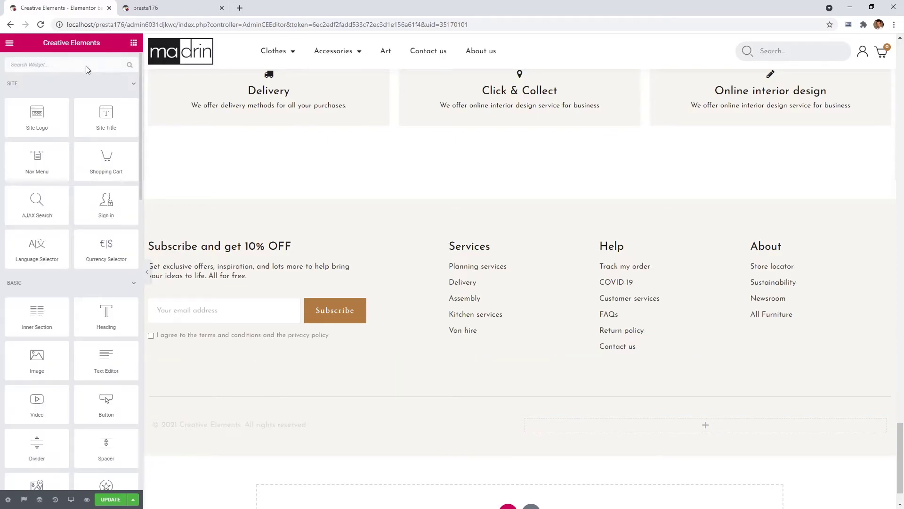
text(socia)
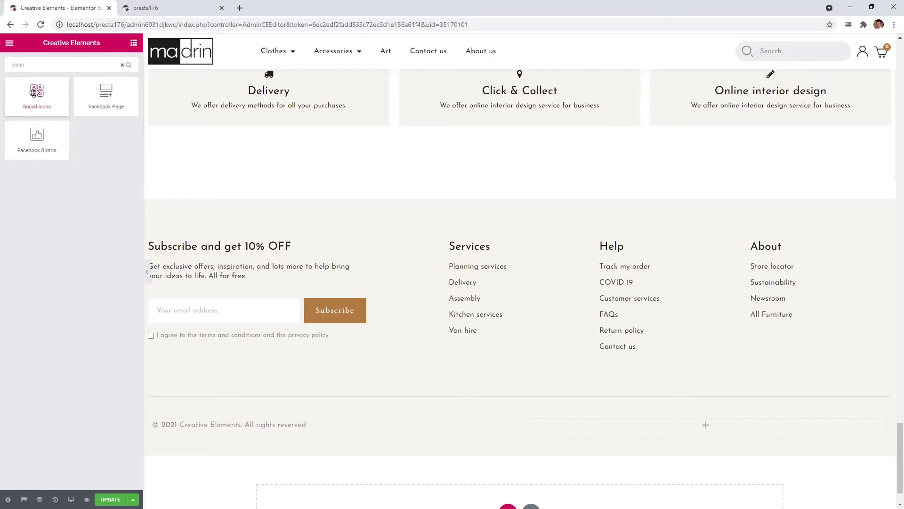
drag(37, 96, 563, 426)
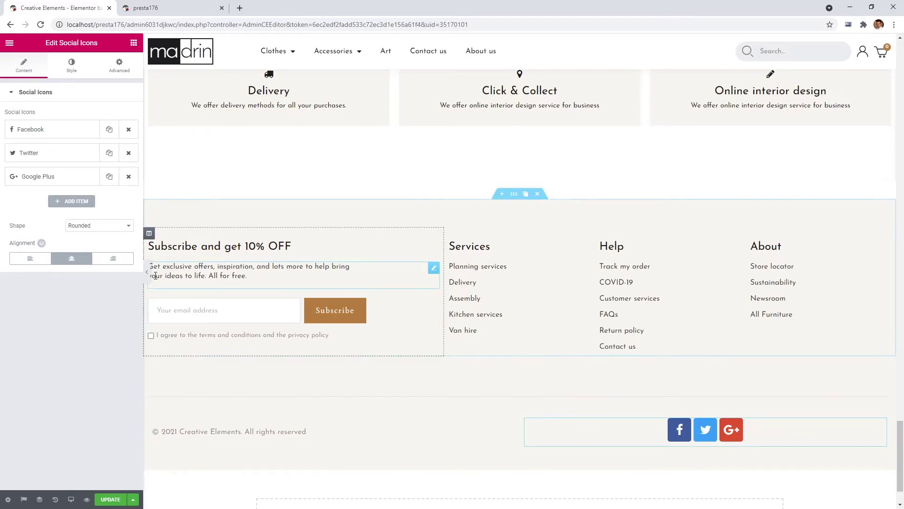
click(111, 260)
click(101, 227)
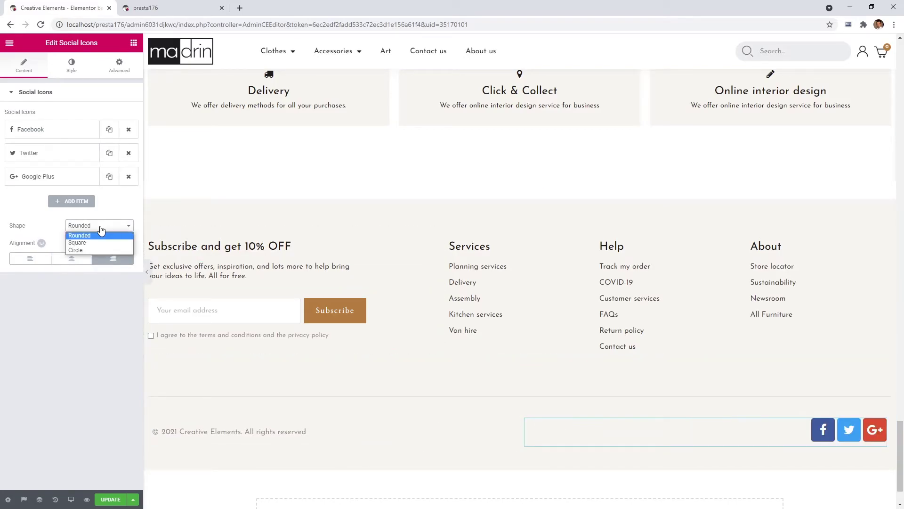
click(98, 247)
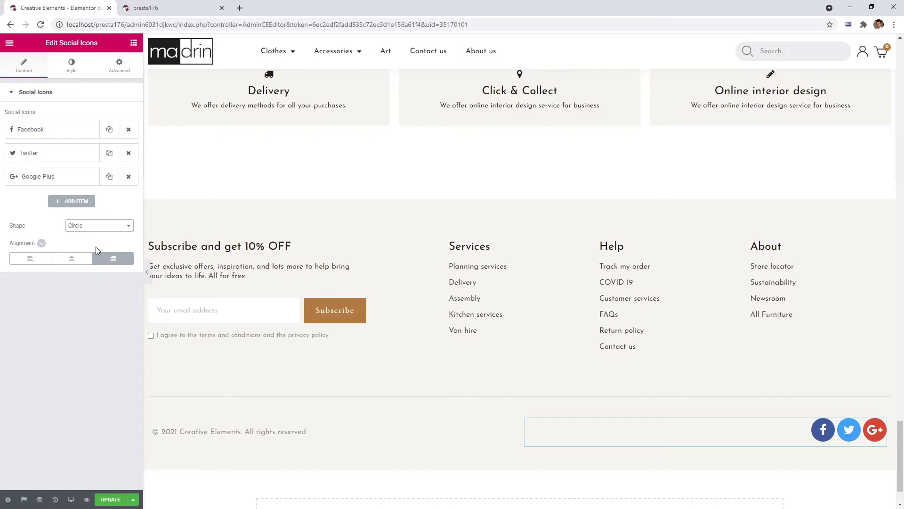
click(72, 68)
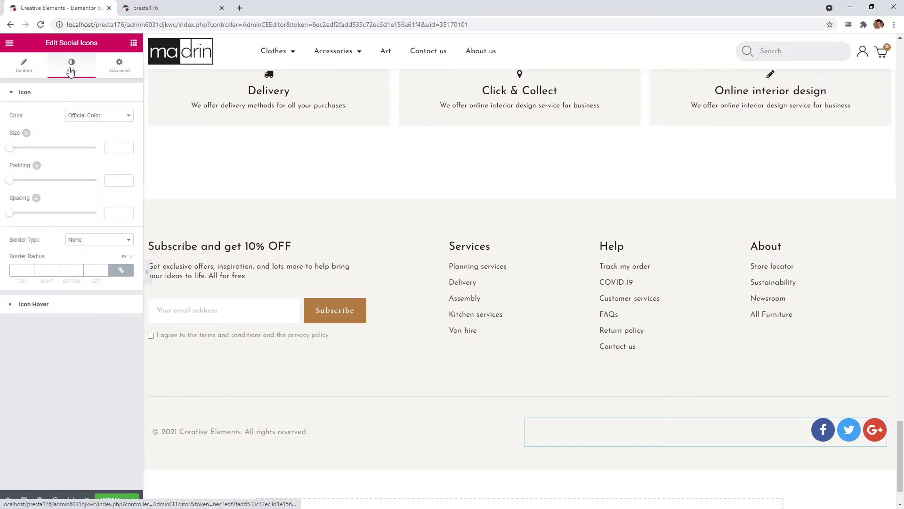
- Use custom colours: mostly transparent #ffffff primary and dark grey #434347 secondary
click(99, 116)
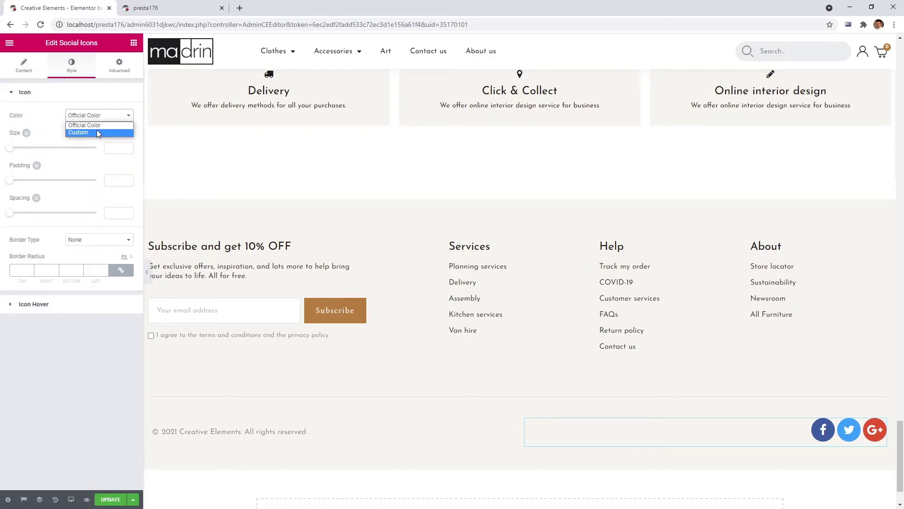
click(97, 133)
click(122, 136)
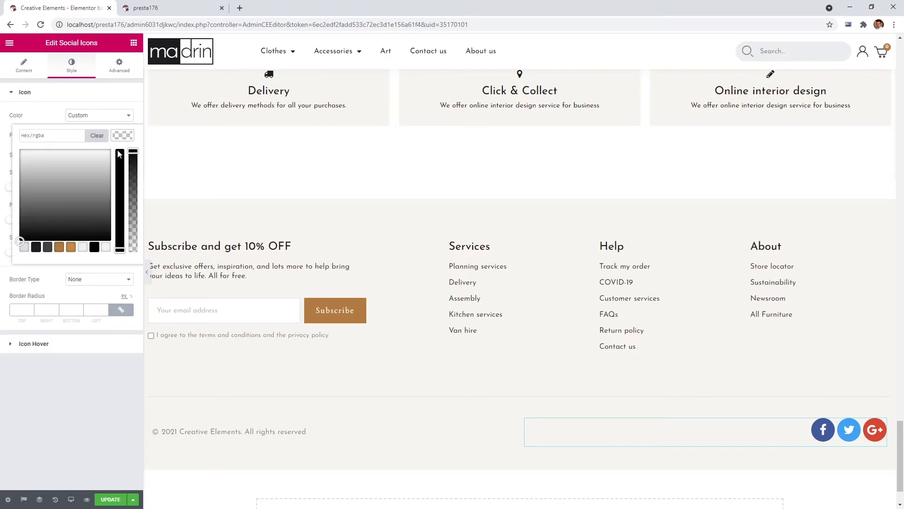
click(63, 137)
text(#fff)
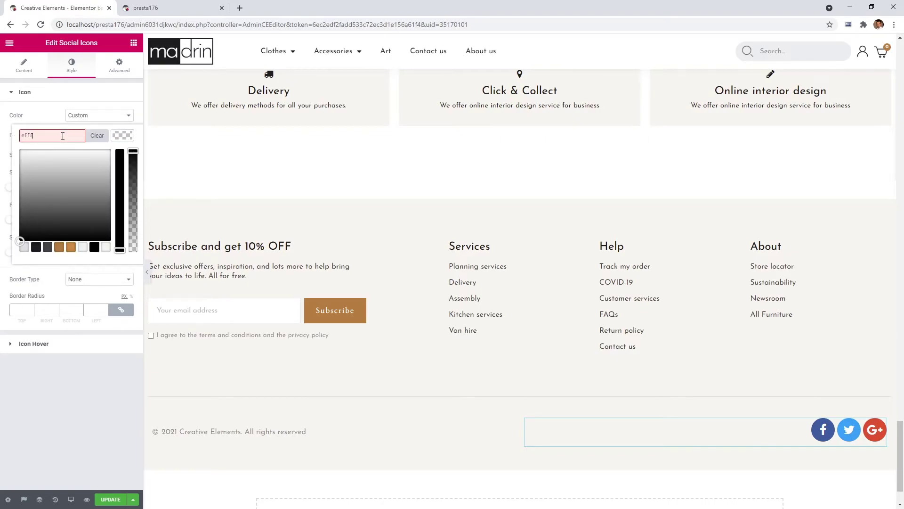
text(fff)
drag(135, 150, 132, 234)
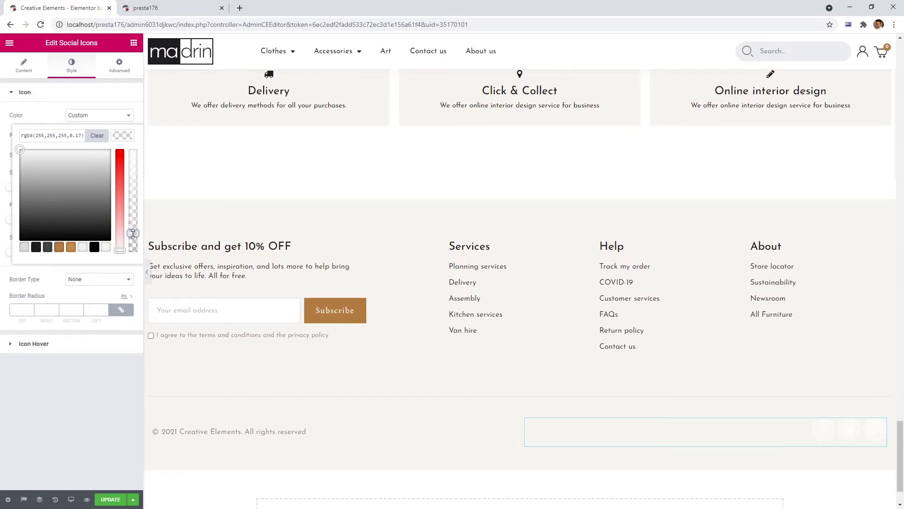
click(127, 138)
click(124, 158)
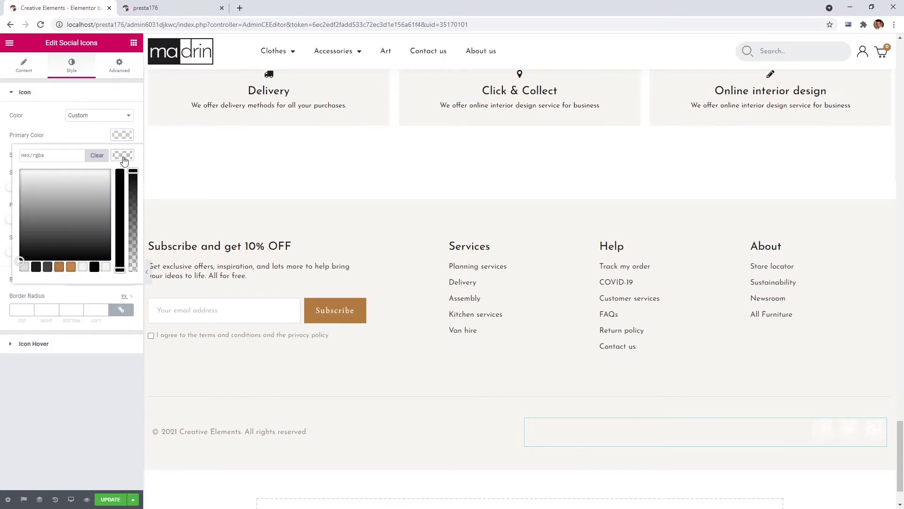
click(49, 266)
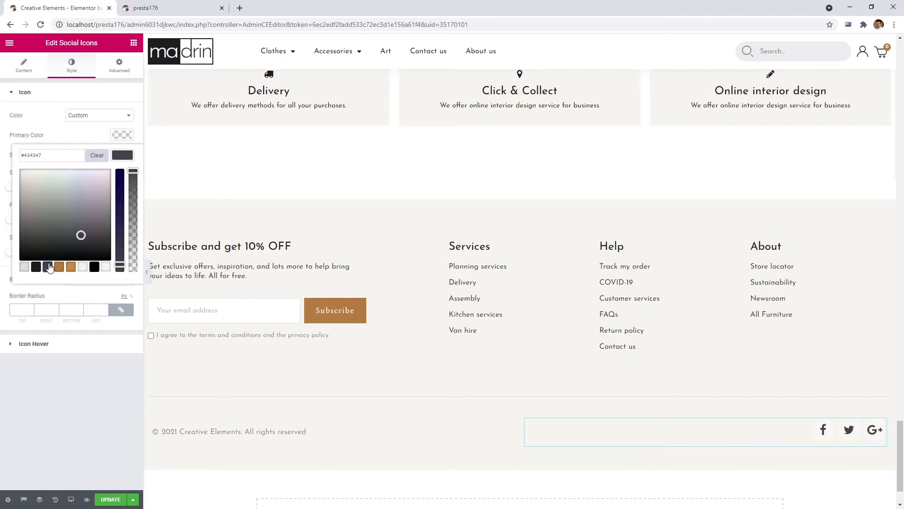
click(117, 160)
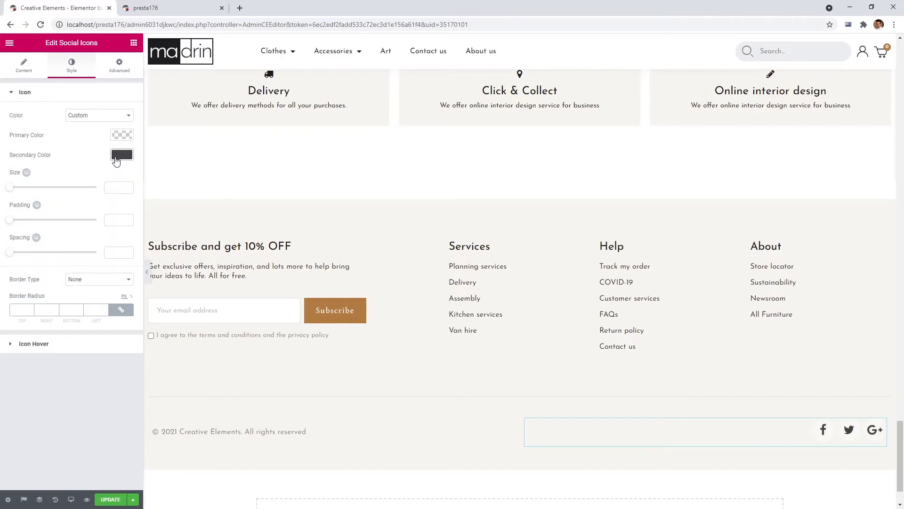
- Enlarge the icons to size 20 and add a solid, very faint dark grey border
drag(12, 188, 15, 191)
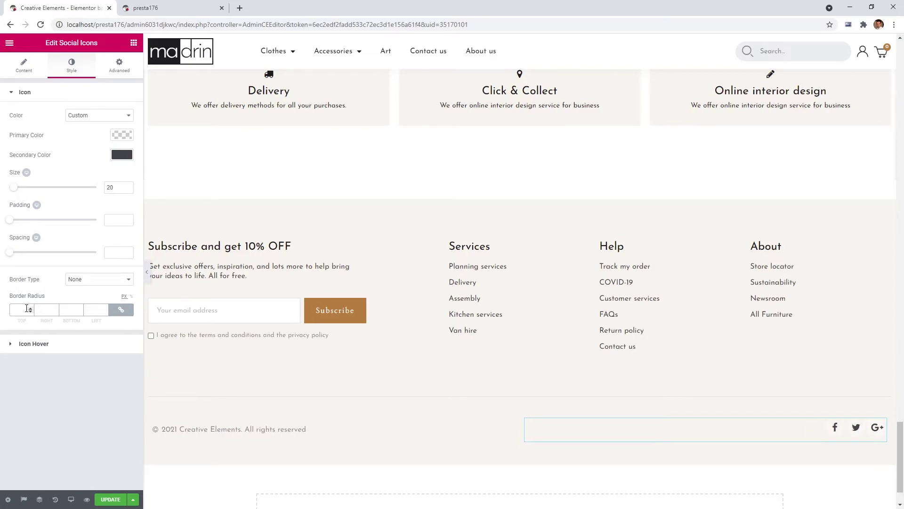
click(85, 280)
click(83, 295)
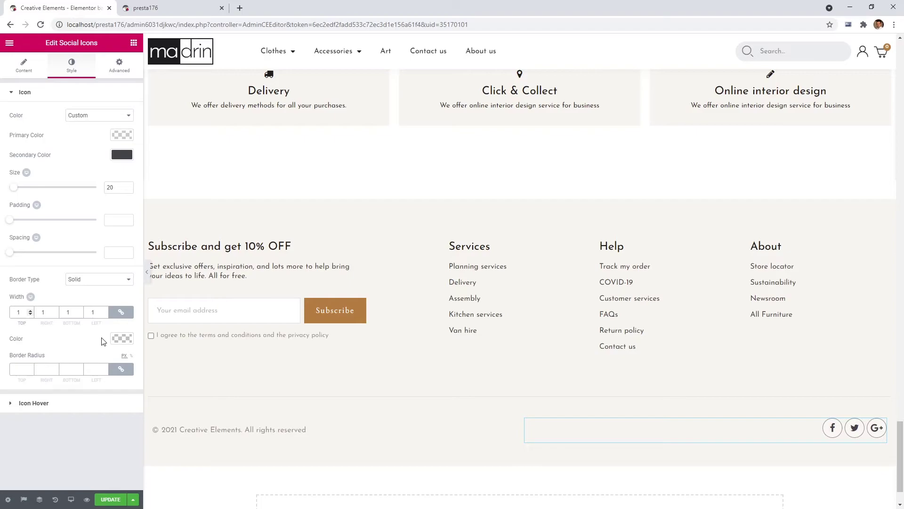
click(122, 339)
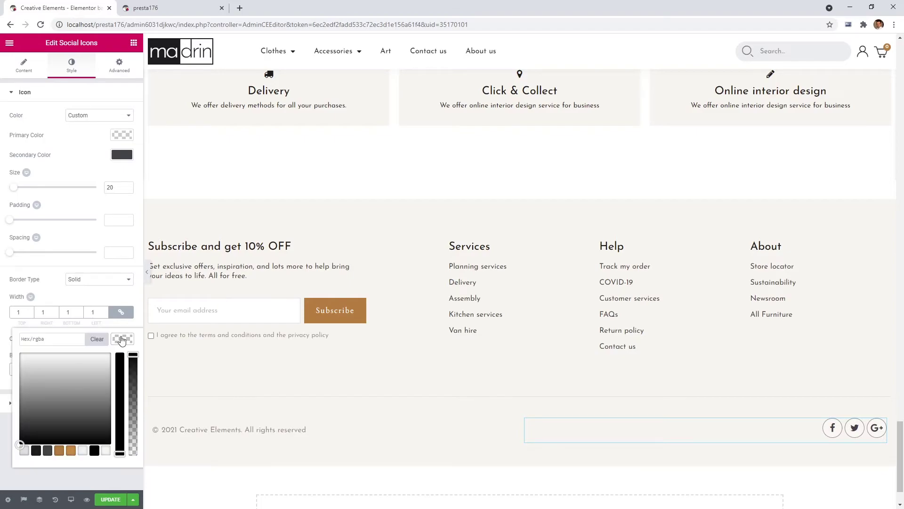
click(47, 450)
drag(133, 356, 131, 436)
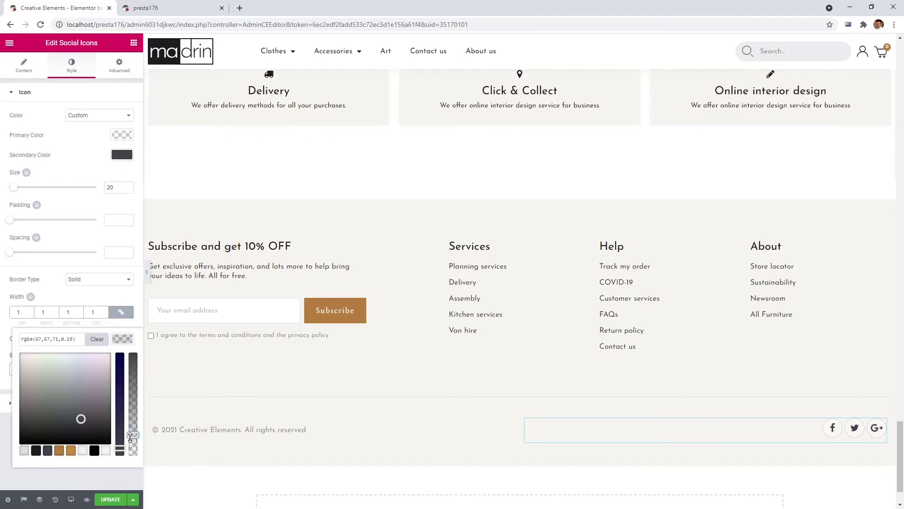
click(126, 345)
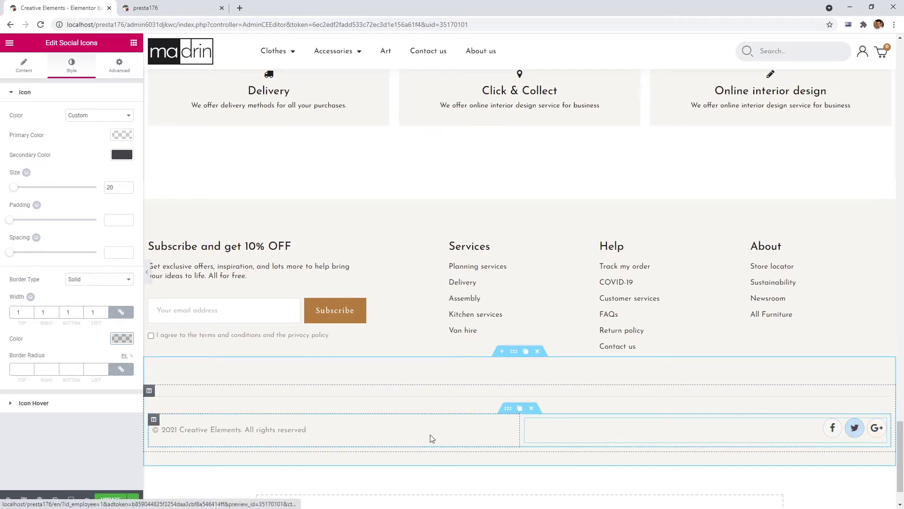
- Set the Icon Hover primary colour to translucent white #fff
click(110, 403)
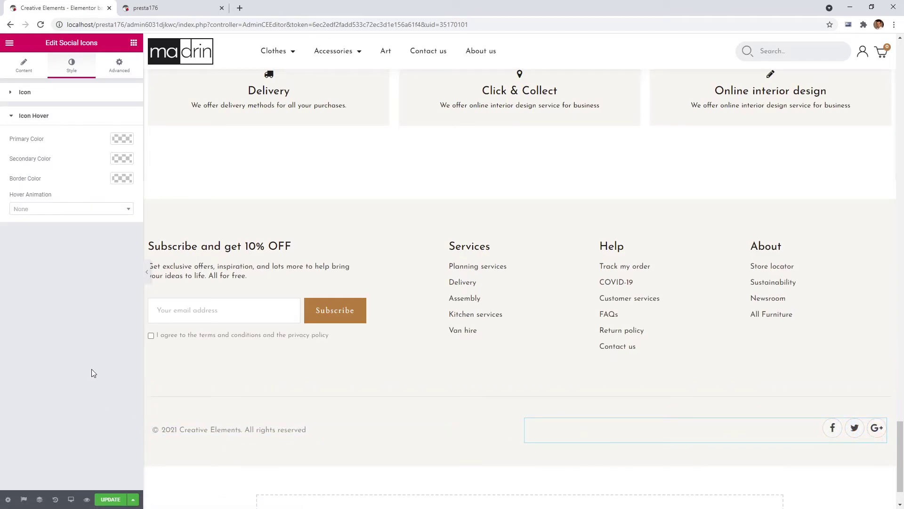
click(113, 140)
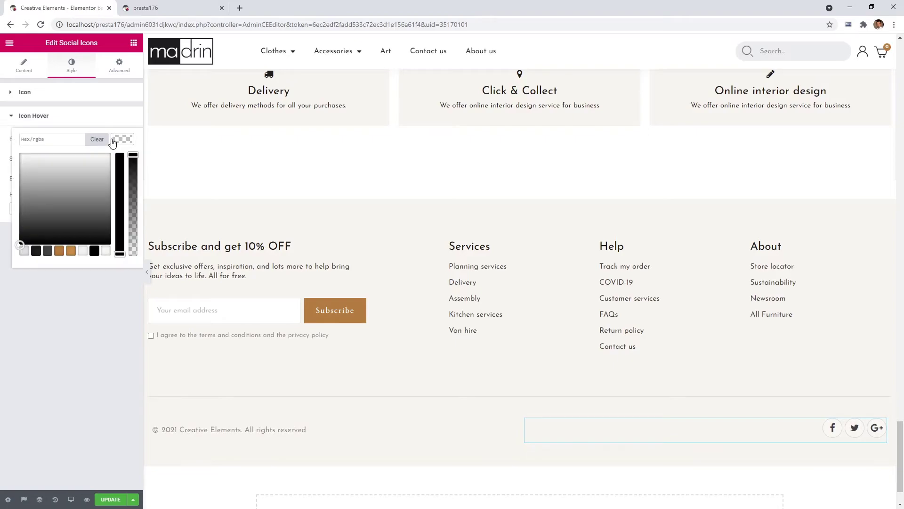
click(66, 140)
text(#ffffff)
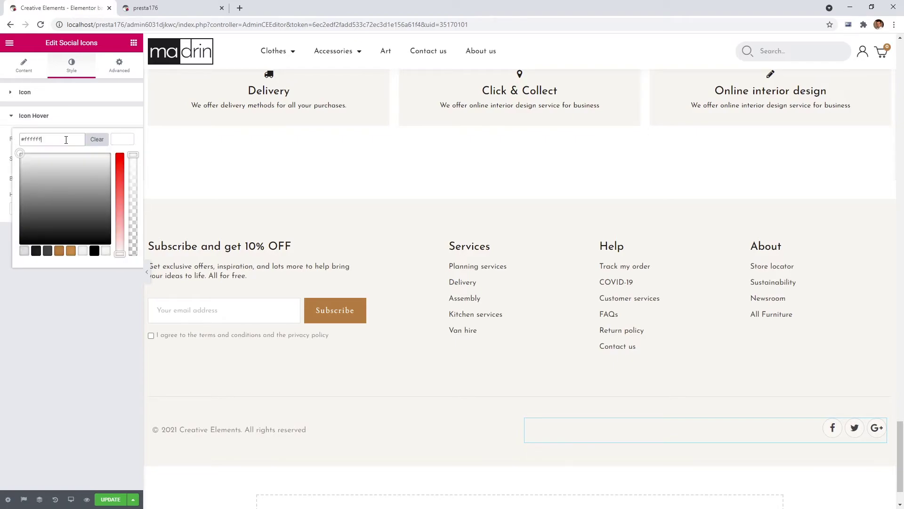
drag(133, 155, 132, 228)
click(118, 138)
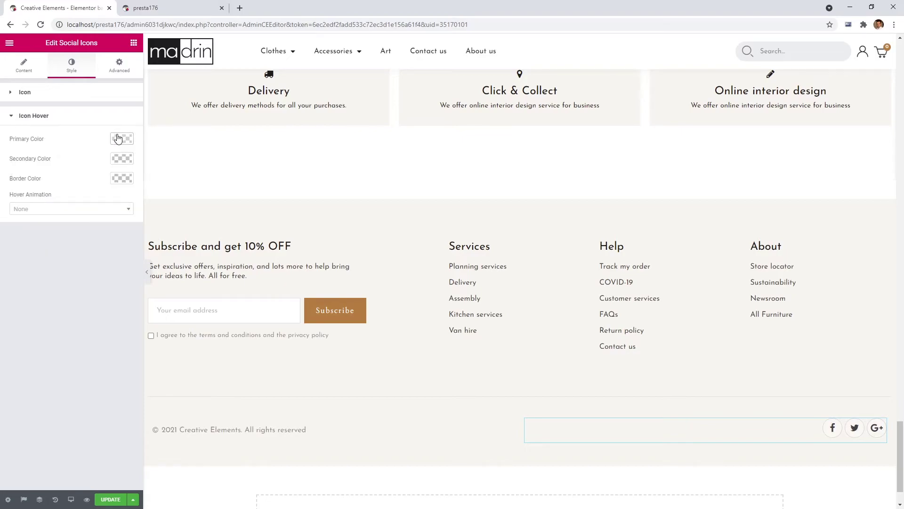
- Make the hover glyph #434347 and the hover border rgba(67,67,71,0.95)
click(121, 159)
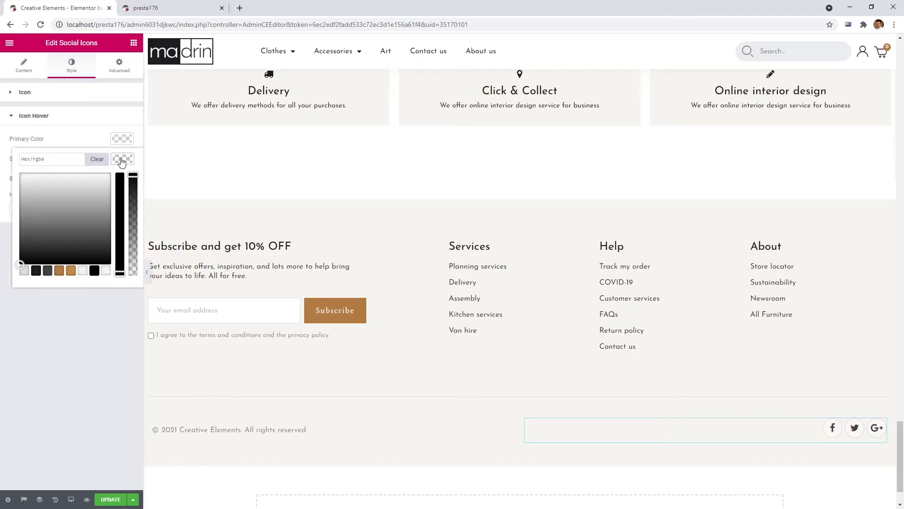
click(48, 270)
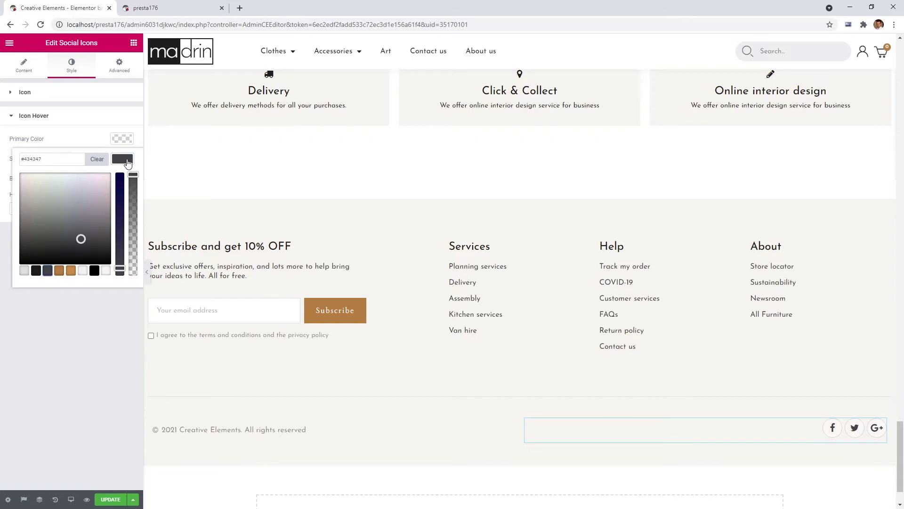
click(128, 159)
click(125, 179)
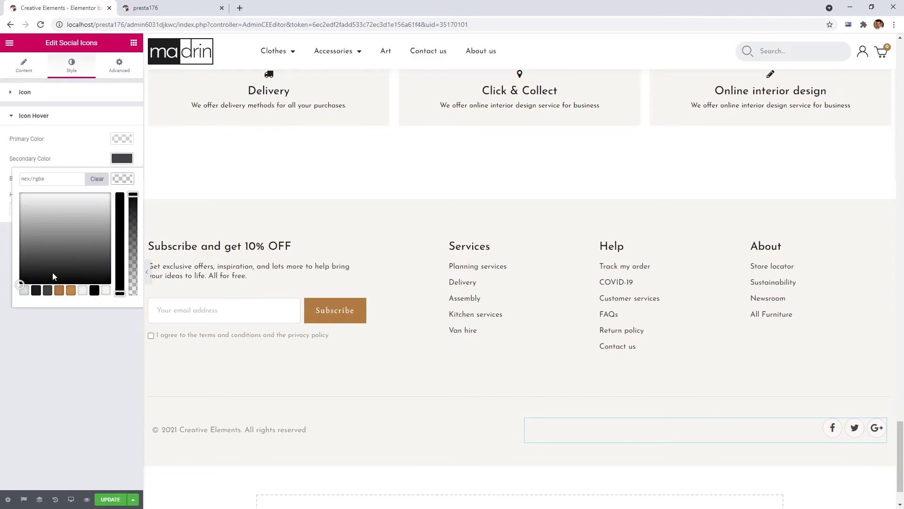
click(48, 291)
drag(133, 204, 133, 214)
click(126, 184)
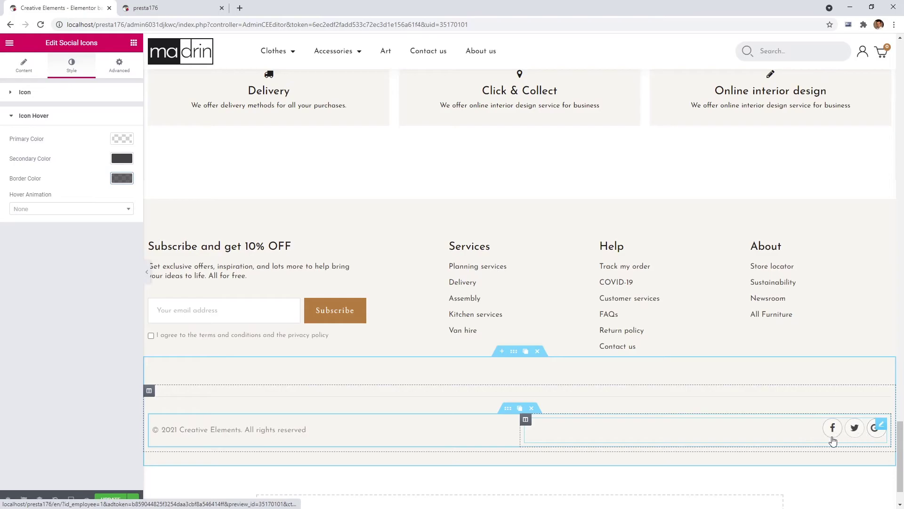
- Replace the Google Plus social icon with a Pinterest icon
click(31, 72)
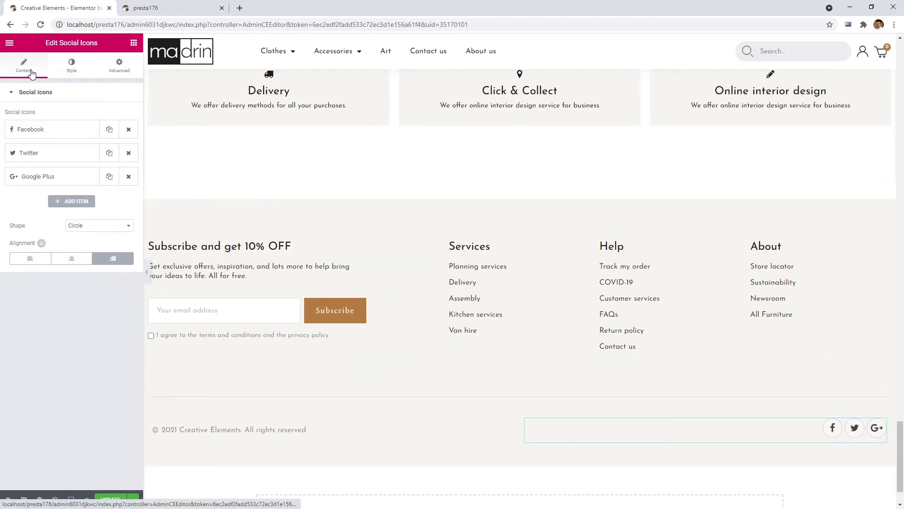
click(135, 182)
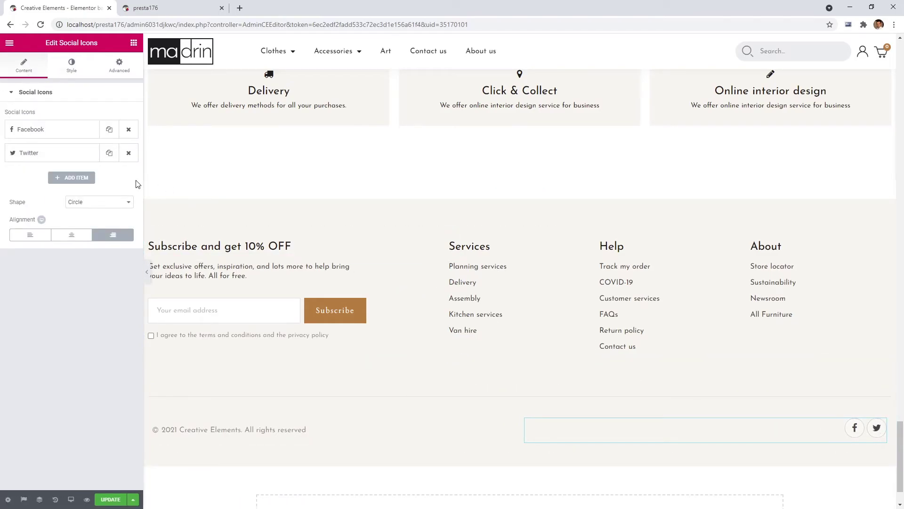
click(76, 177)
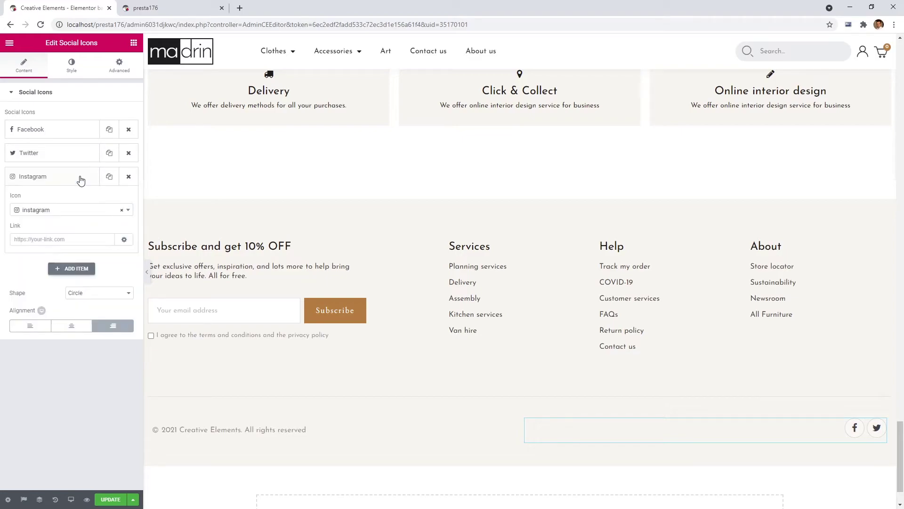
click(53, 210)
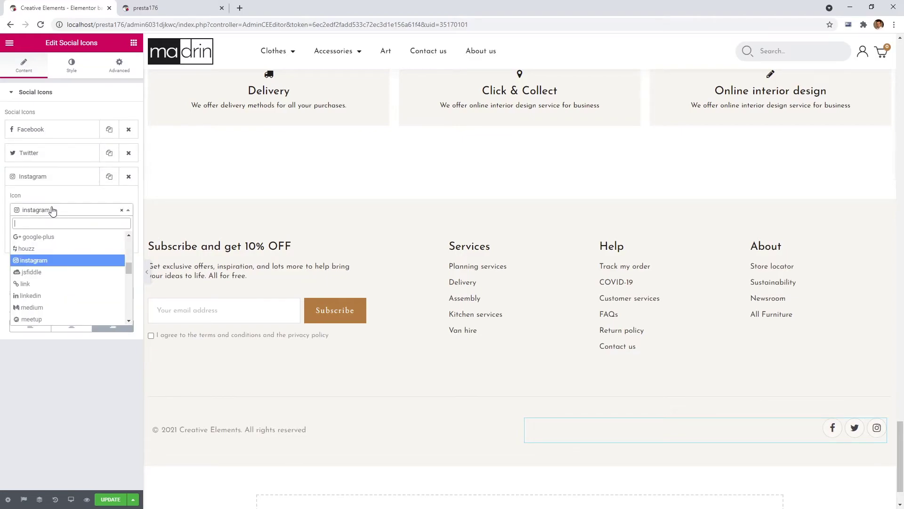
text(pinter)
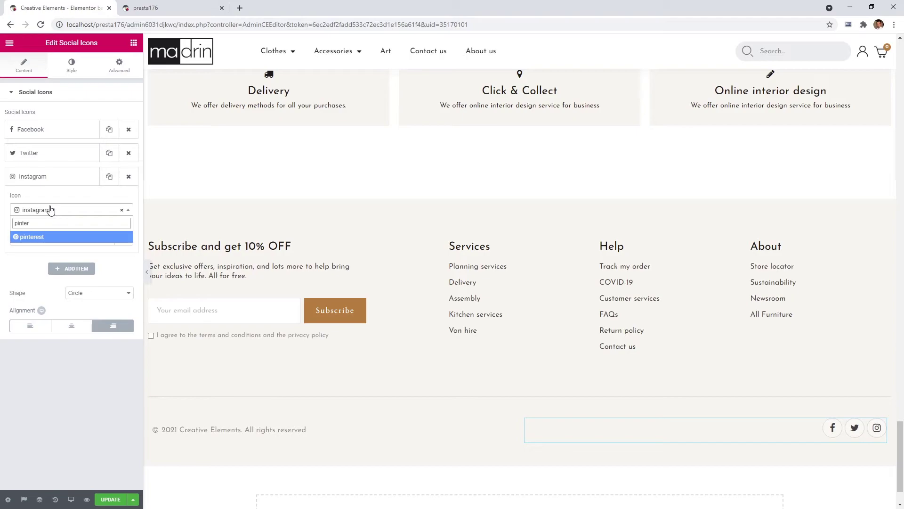
click(57, 236)
- Add an Instagram icon, save the footer and collapse the editor sidebar
click(33, 240)
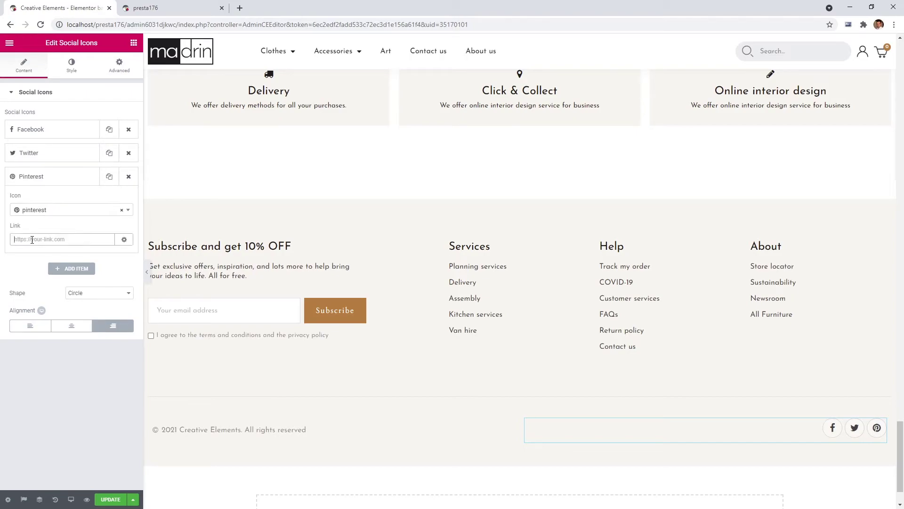
click(73, 269)
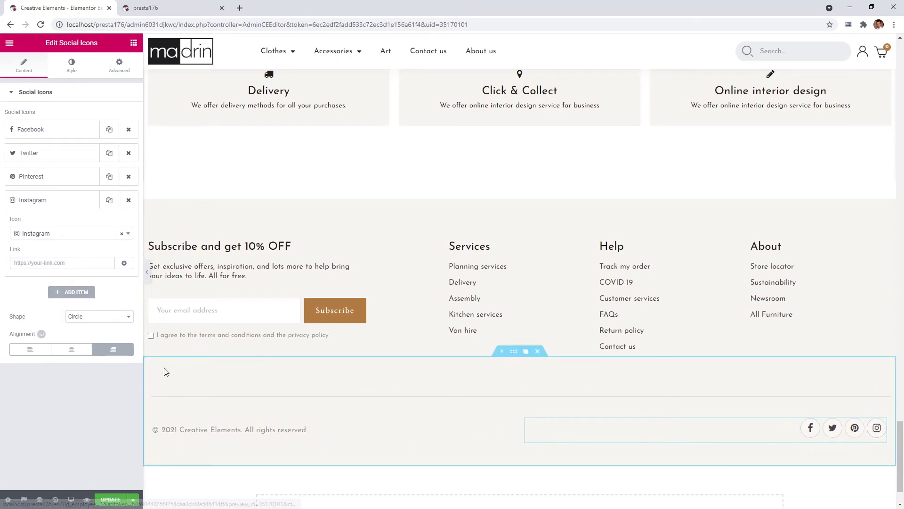
click(112, 499)
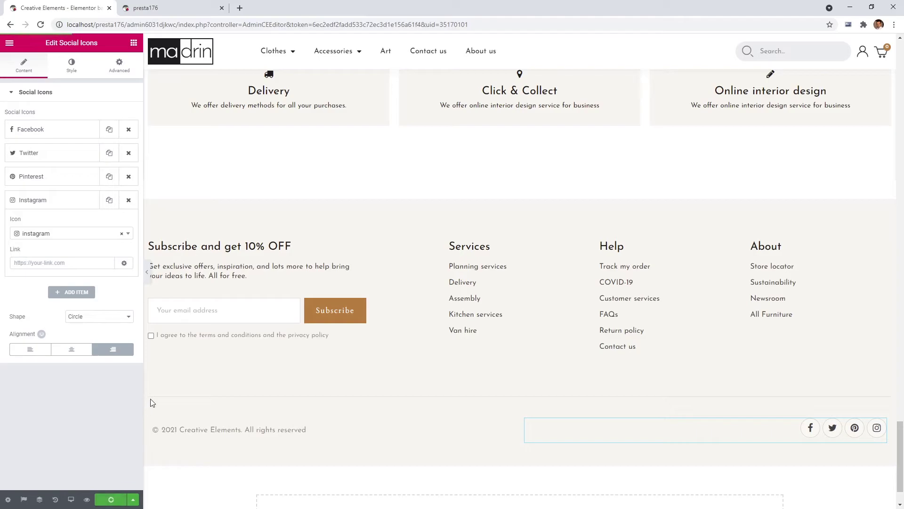
click(147, 278)
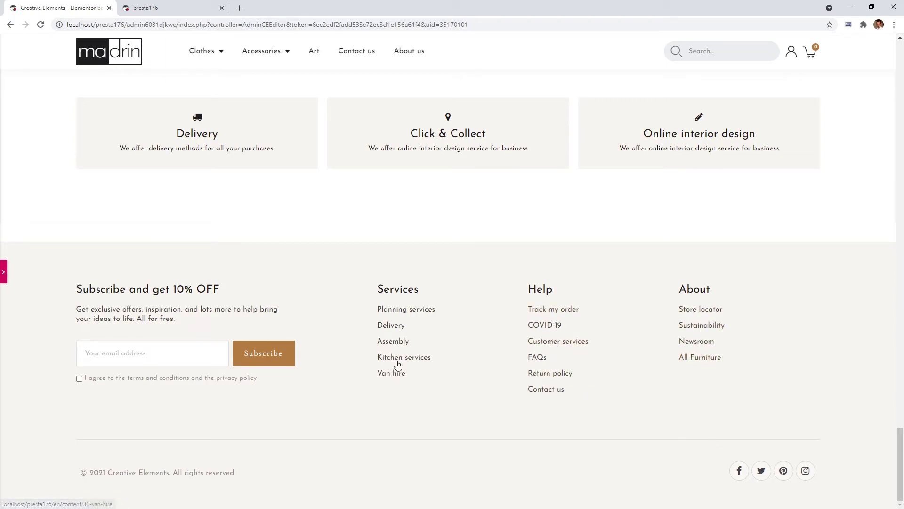
- Switch to Tablet responsive mode and set the subscribe column width to 100
click(4, 278)
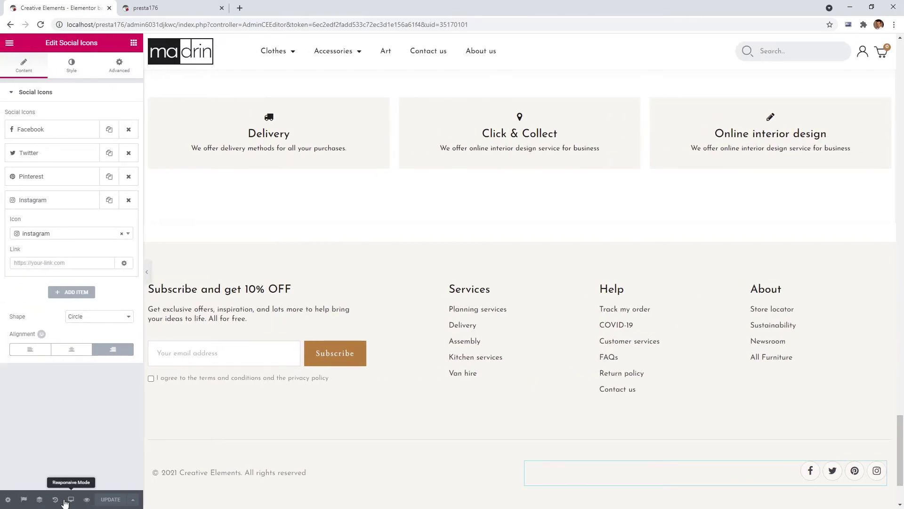
click(70, 500)
click(33, 457)
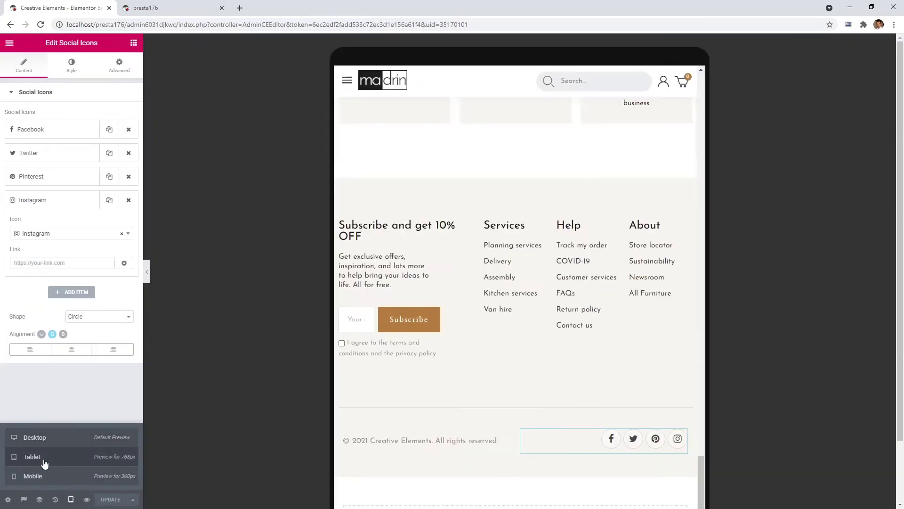
scroll(636, 369, down, 1)
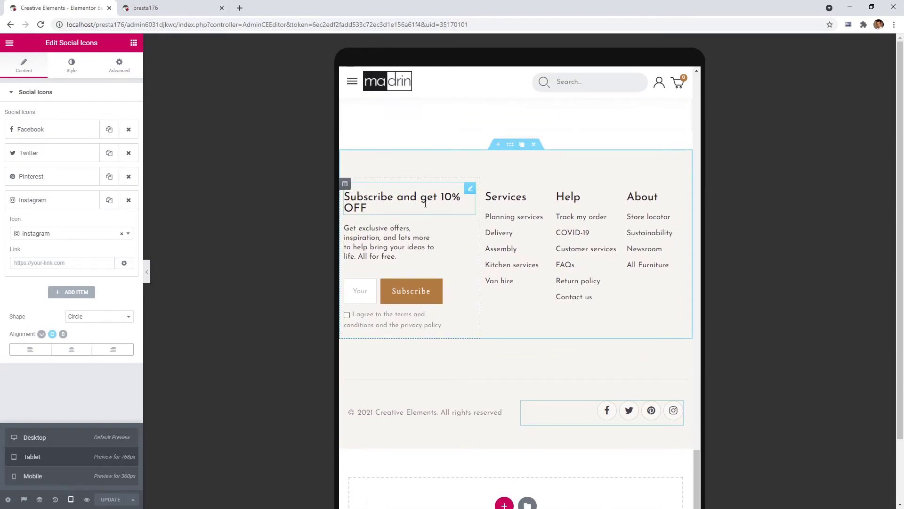
click(345, 183)
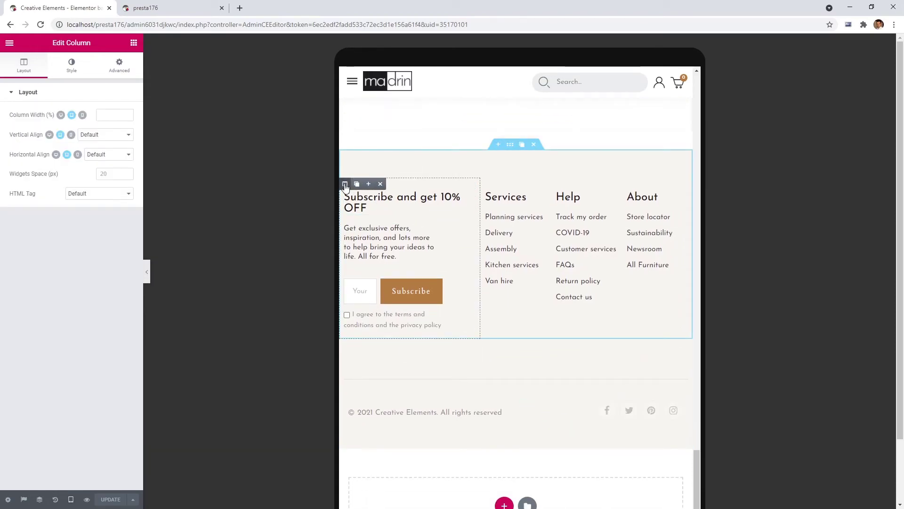
click(112, 115)
text(100)
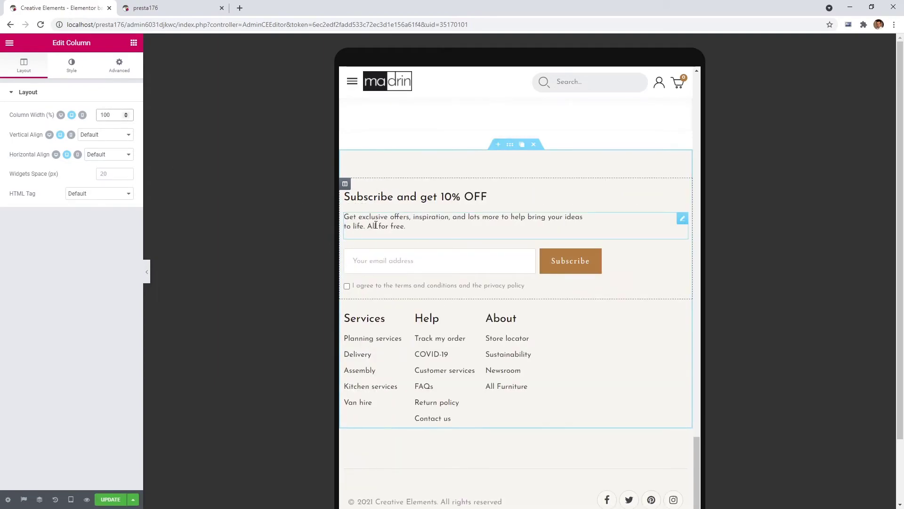
- Set the description's margin to 0 and the subscription form's max width to 95
click(683, 220)
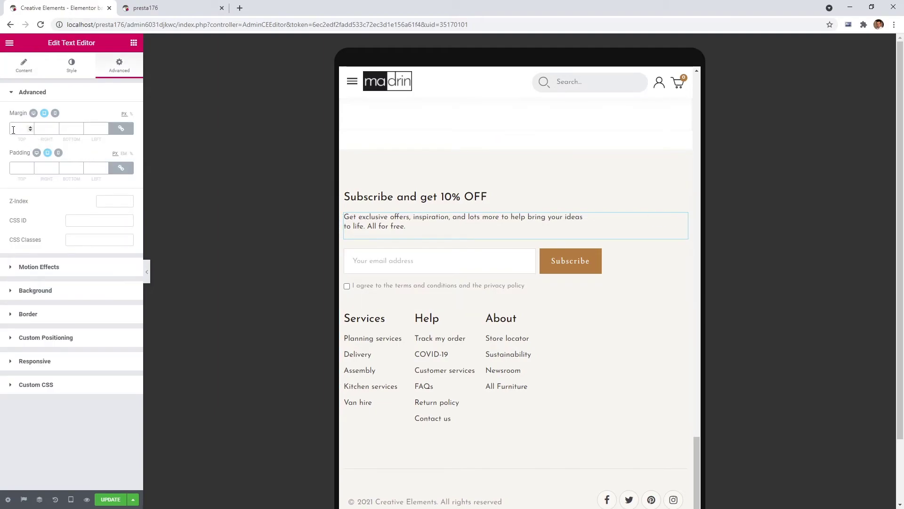
text(0)
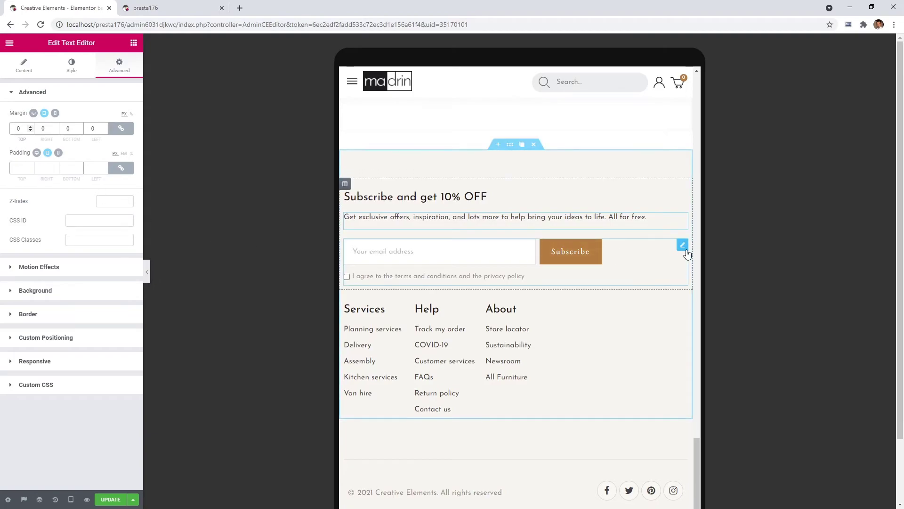
click(686, 252)
click(75, 70)
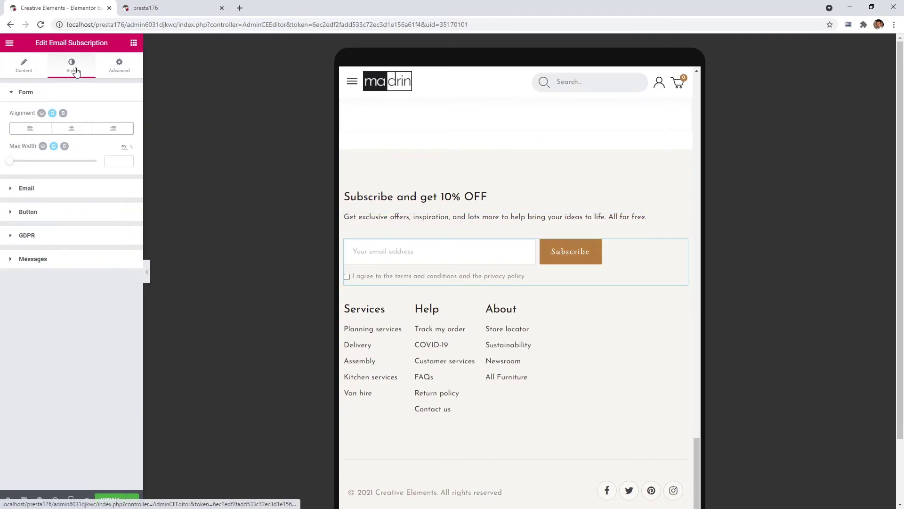
click(120, 162)
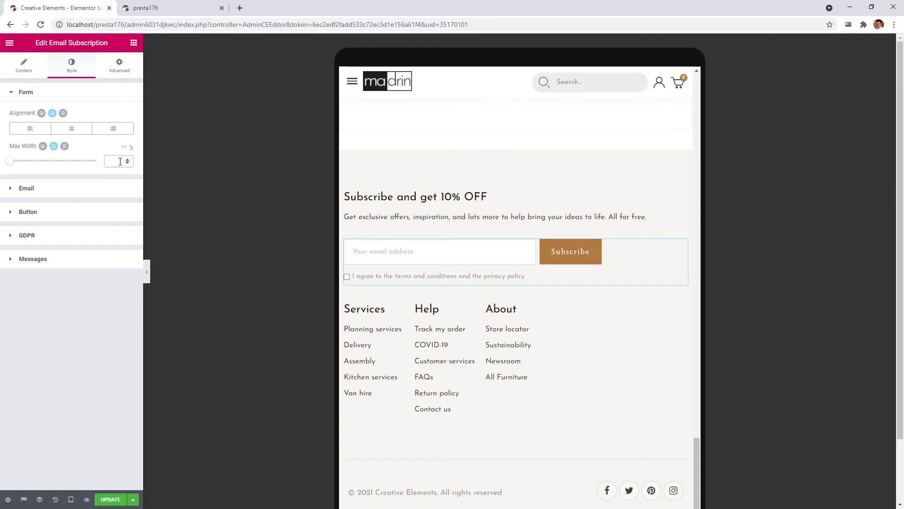
text(95)
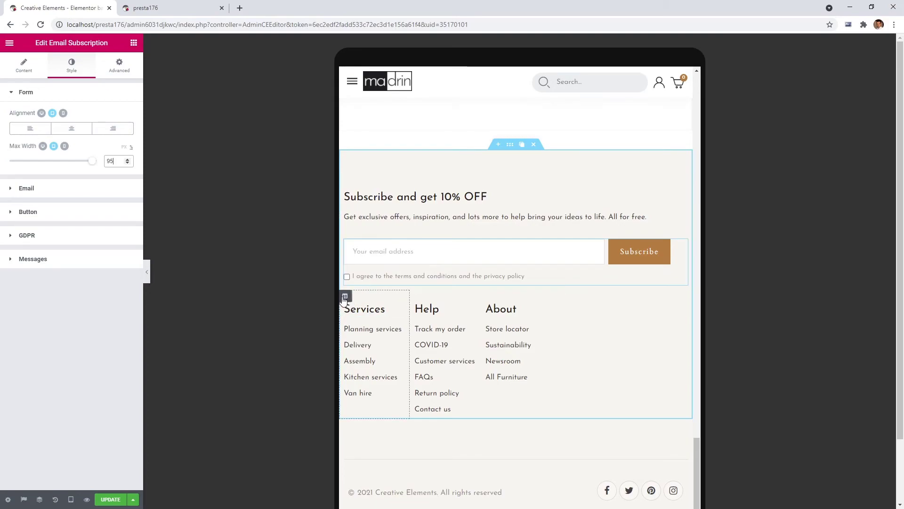
click(345, 297)
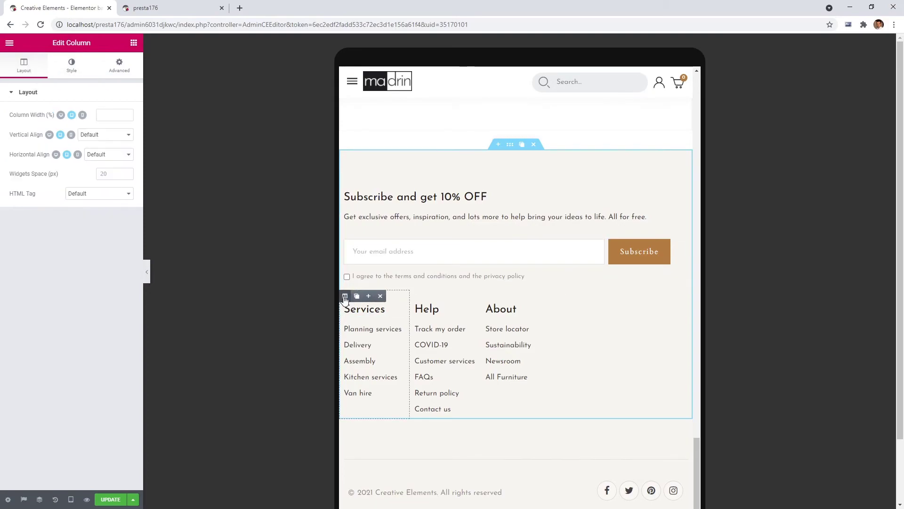
- Set the Services, Help and About column widths to 33.333 each
click(113, 116)
text(33.333)
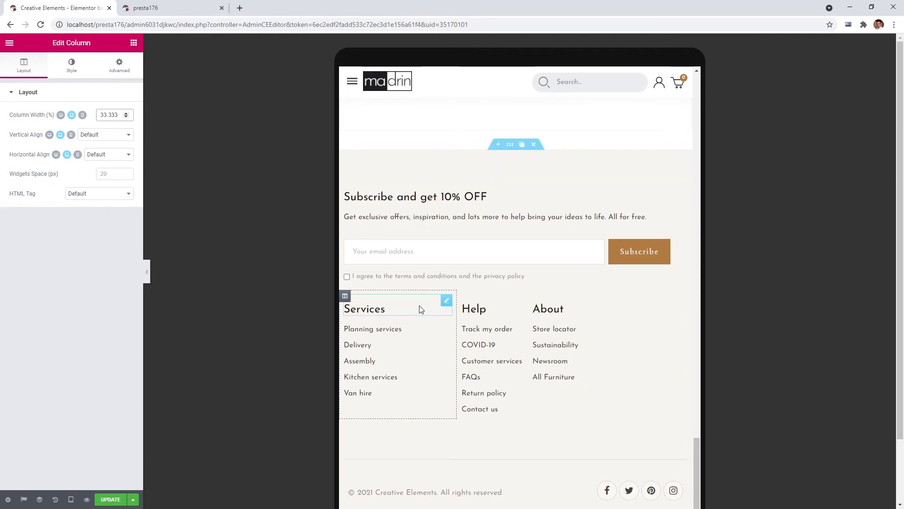
click(462, 295)
click(115, 115)
text(33.333)
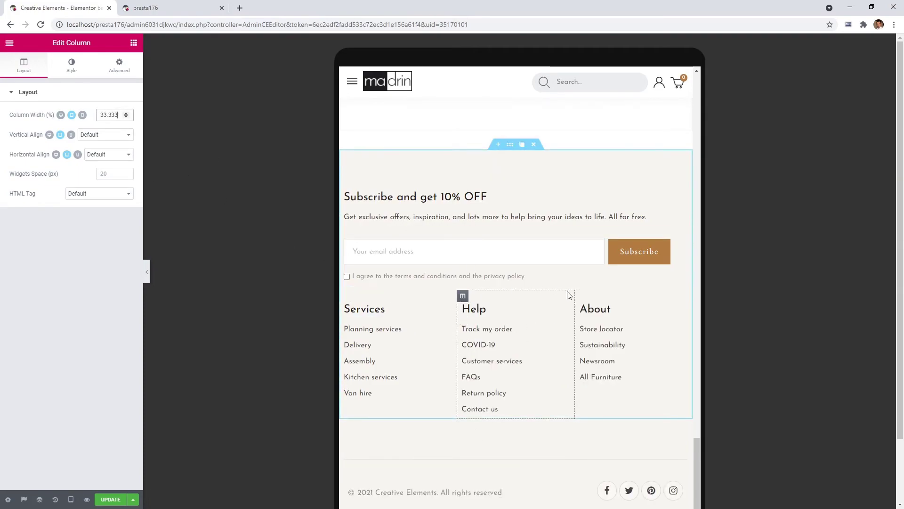
click(597, 301)
click(107, 115)
text(33.333)
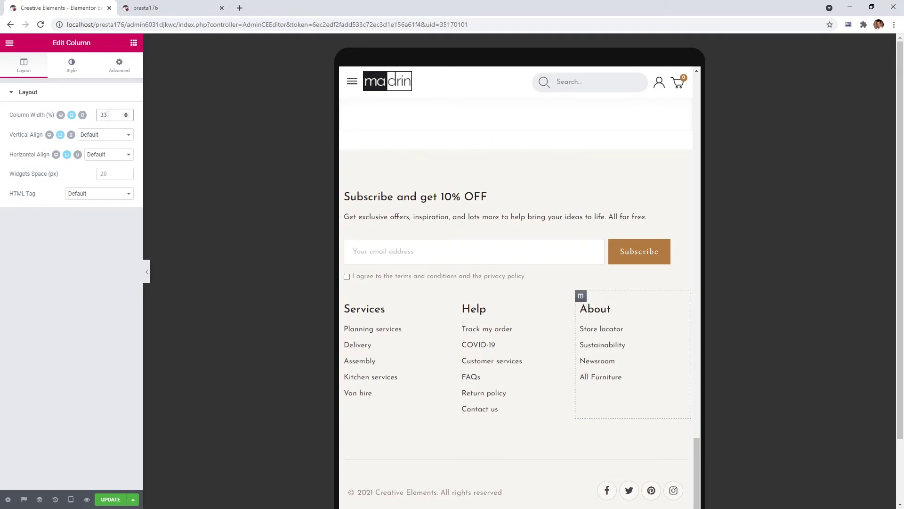
- Check the tablet layout with the sidebar hidden, then switch to the Mobile preview
scroll(385, 381, down, 2)
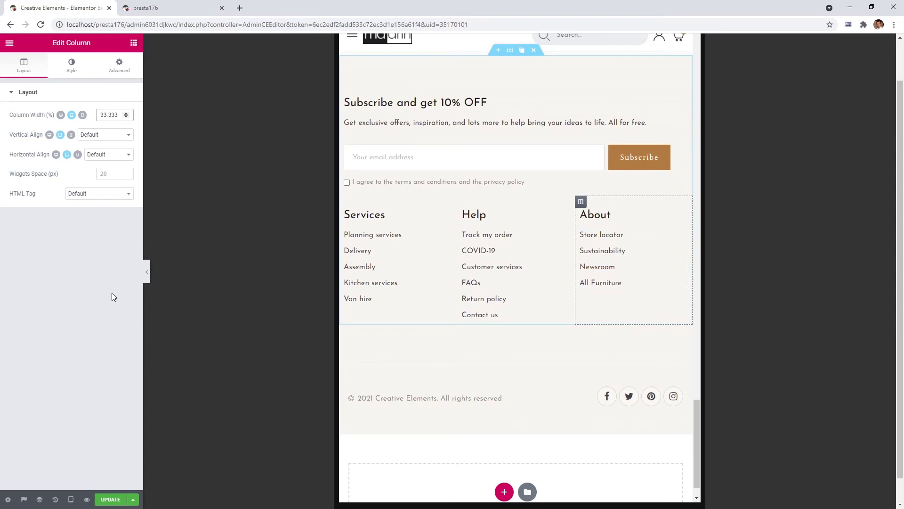
click(147, 272)
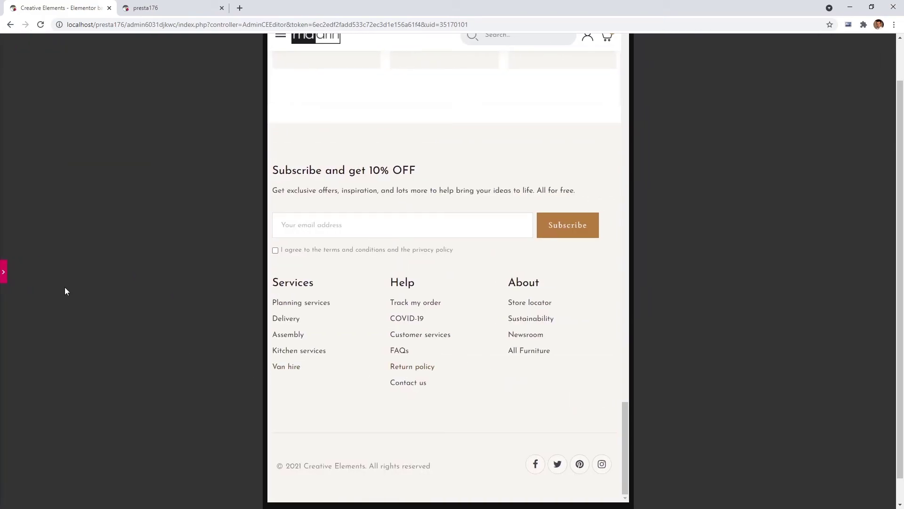
click(4, 272)
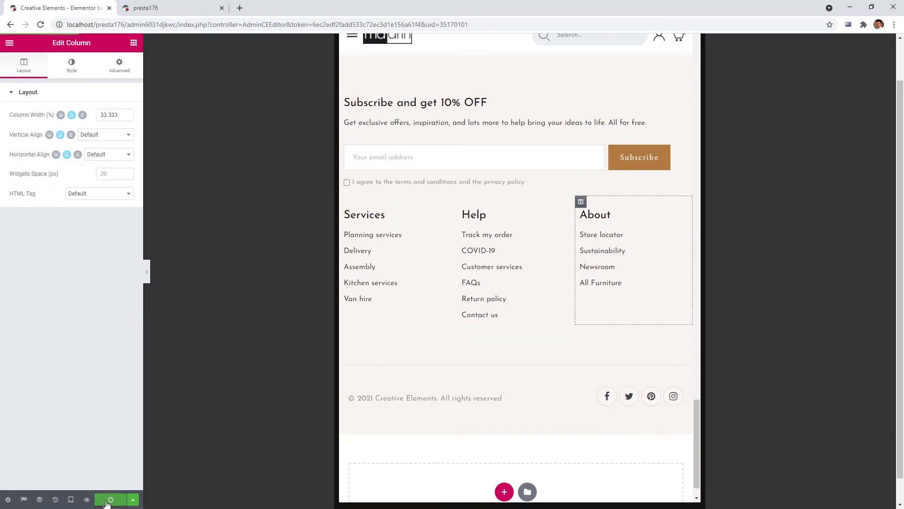
click(71, 499)
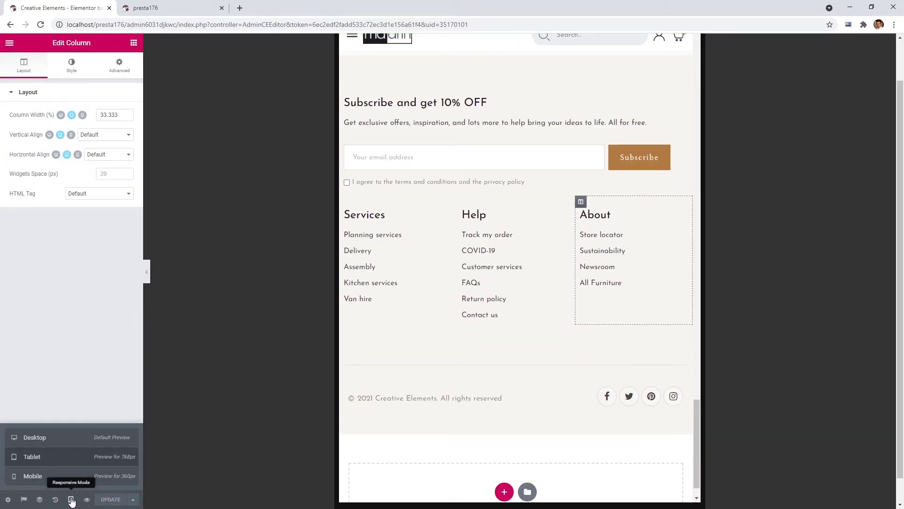
click(47, 477)
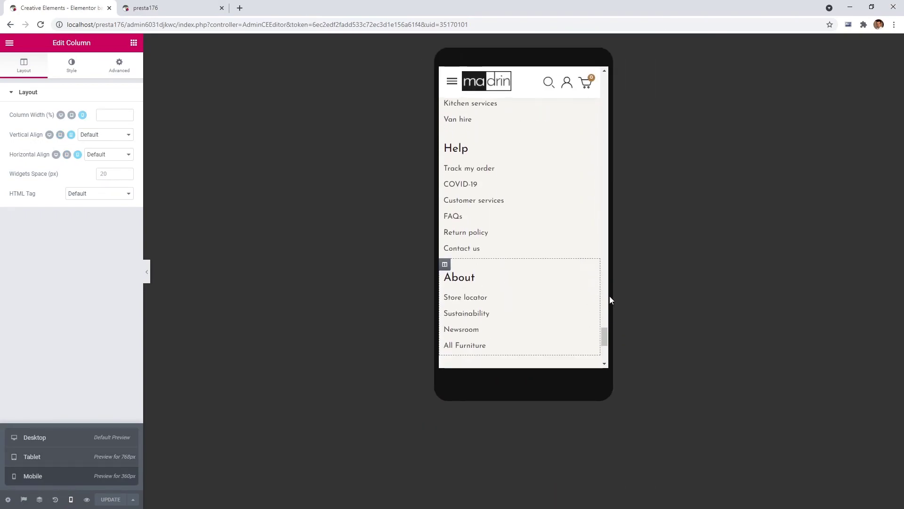
scroll(526, 319, up, 5)
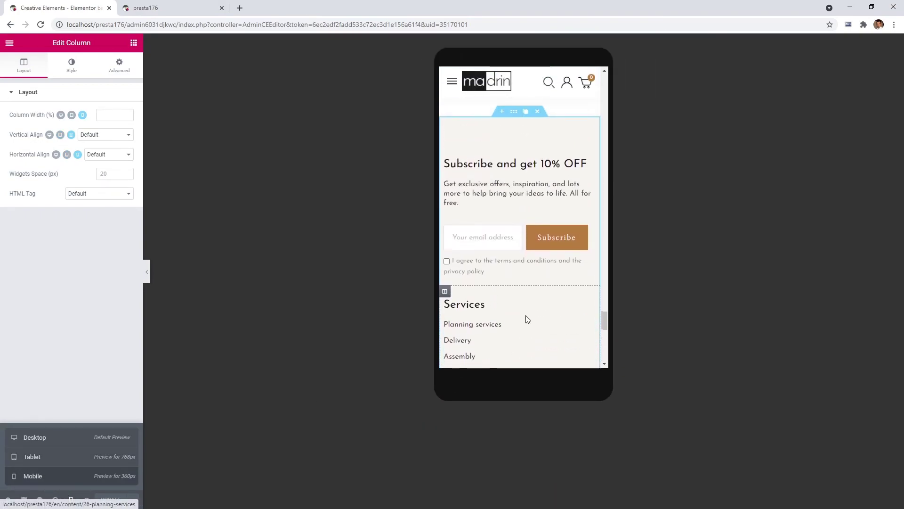
scroll(526, 315, up, 1)
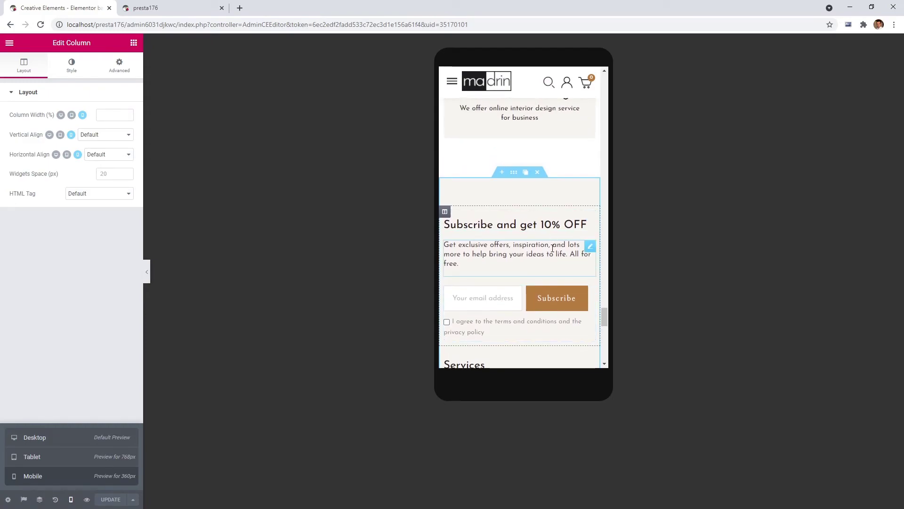
- Set the Email Subscription layout to Multiline with Button Alignment Justified
scroll(547, 275, down, 1)
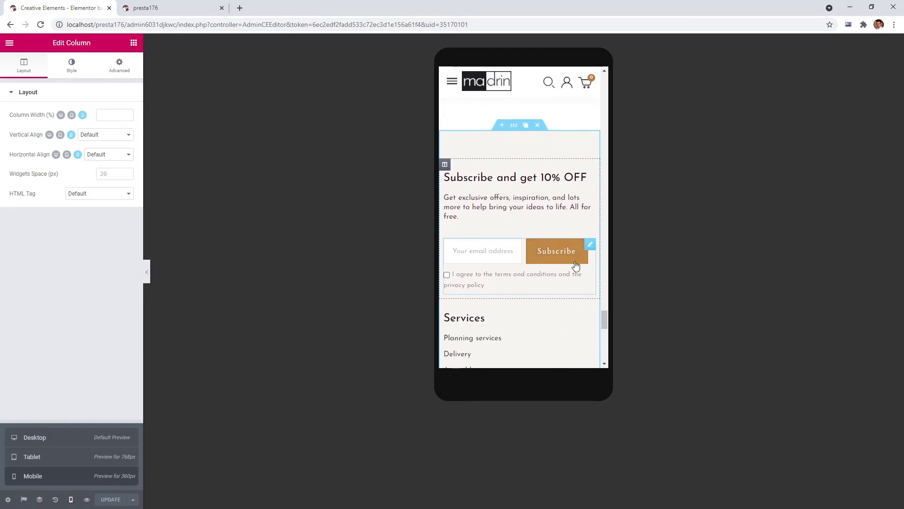
click(590, 246)
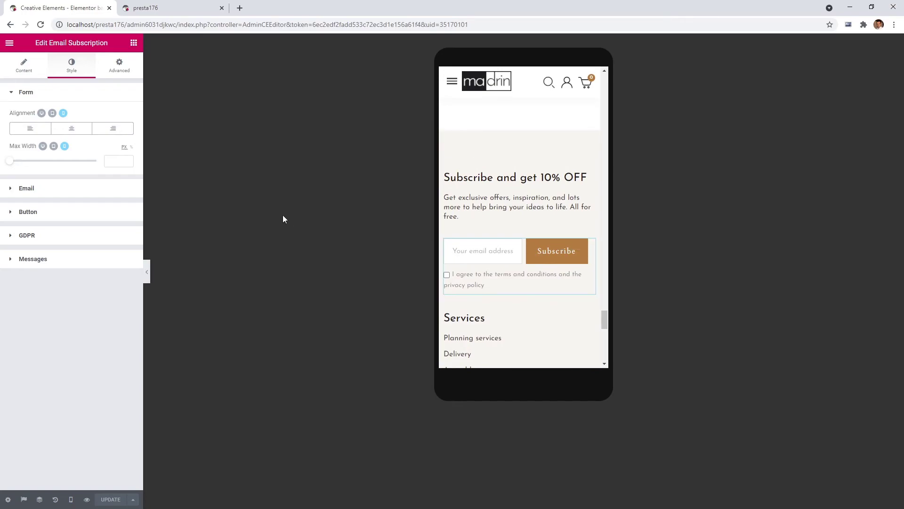
click(23, 66)
click(96, 116)
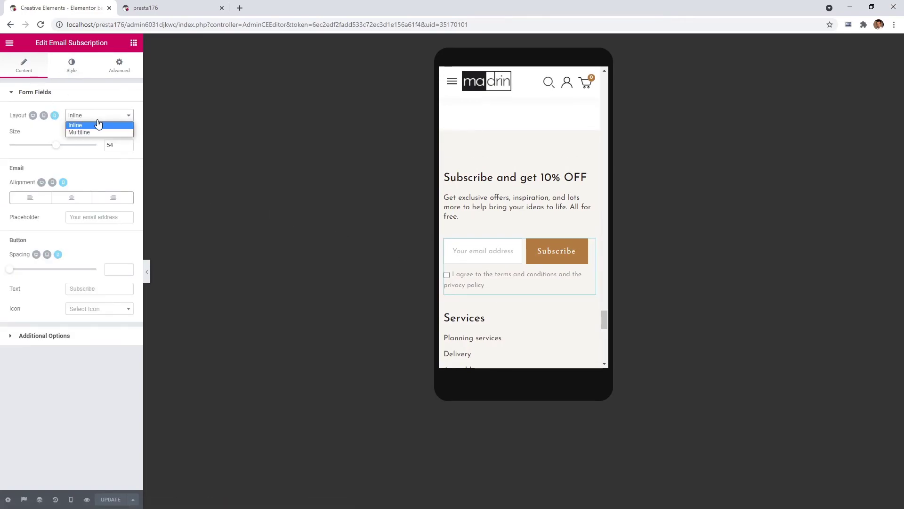
click(96, 132)
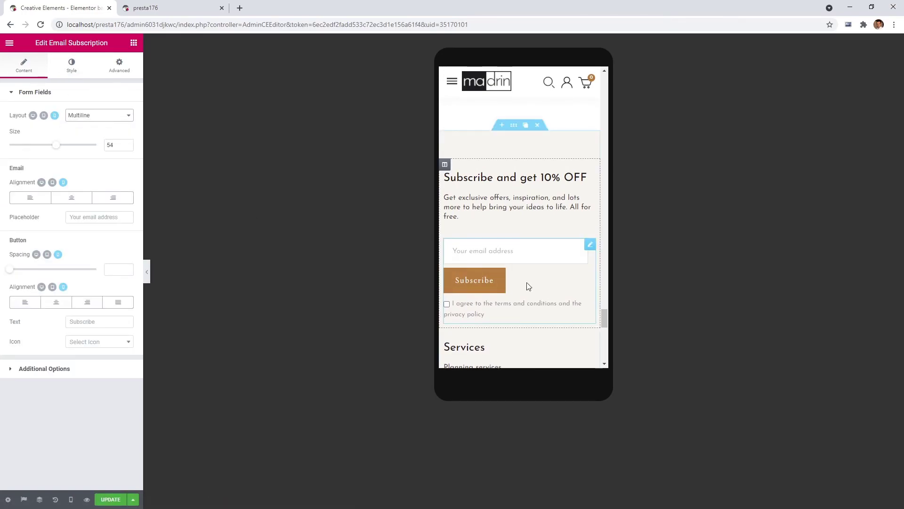
click(131, 304)
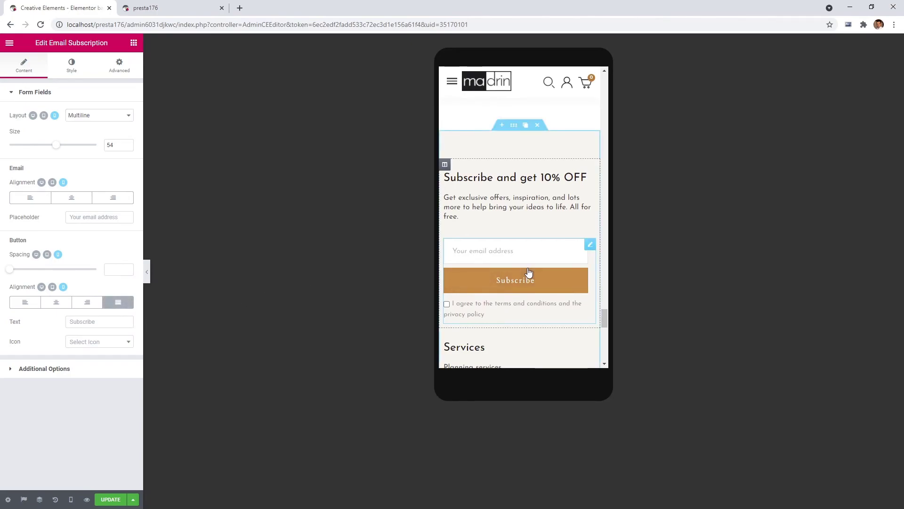
scroll(536, 279, down, 3)
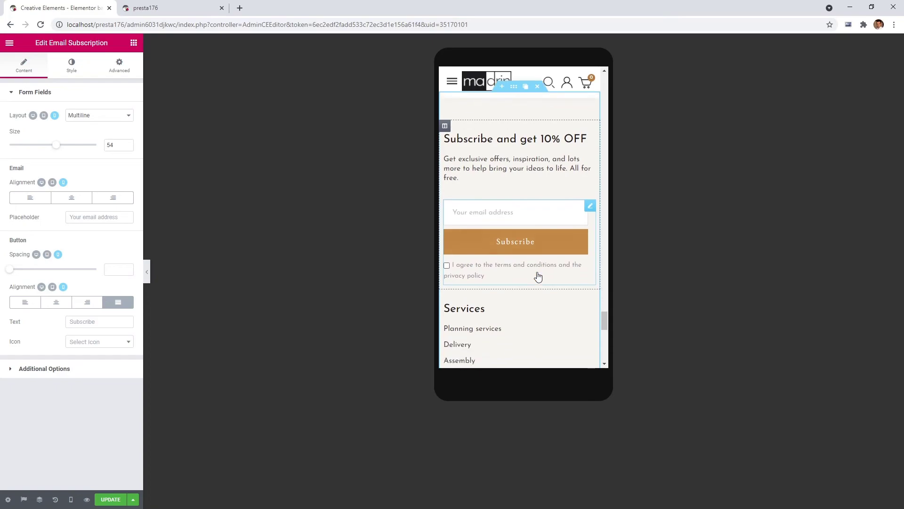
scroll(539, 277, down, 1)
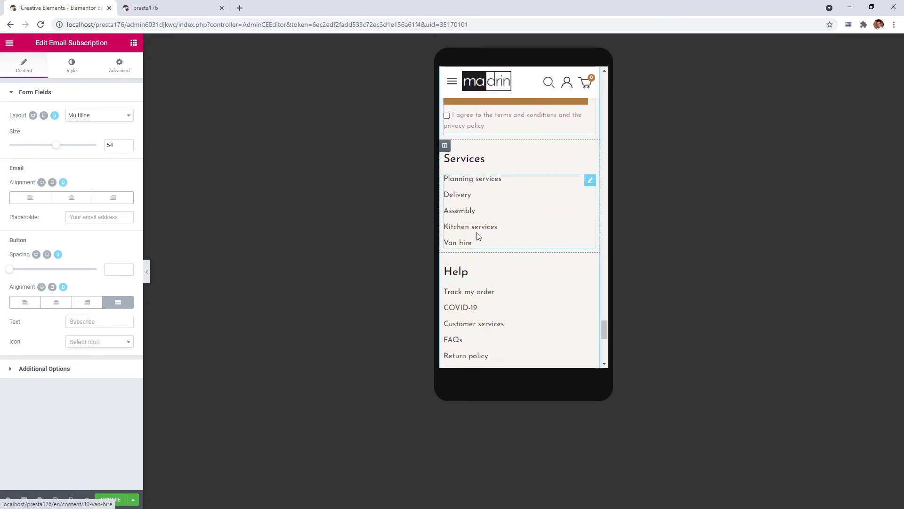
- Set Columns to 2 for the Services, Help and About icon lists on mobile
click(591, 183)
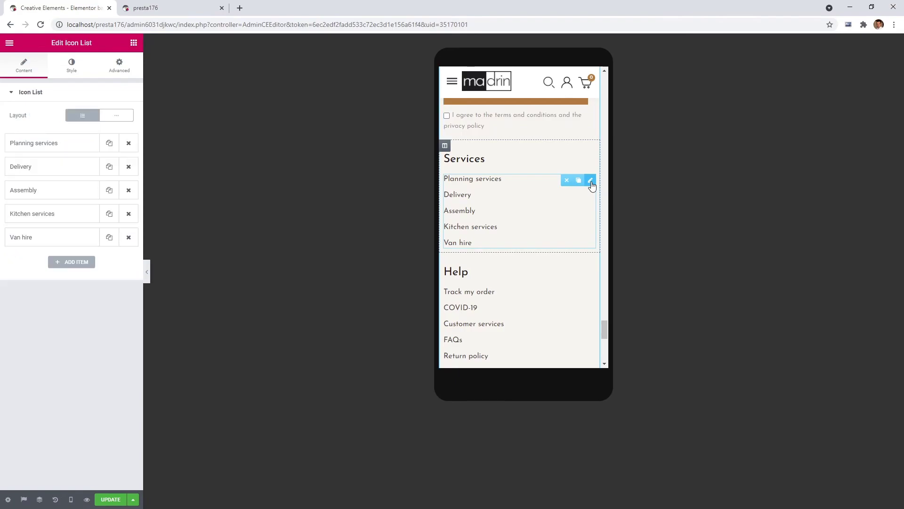
click(72, 67)
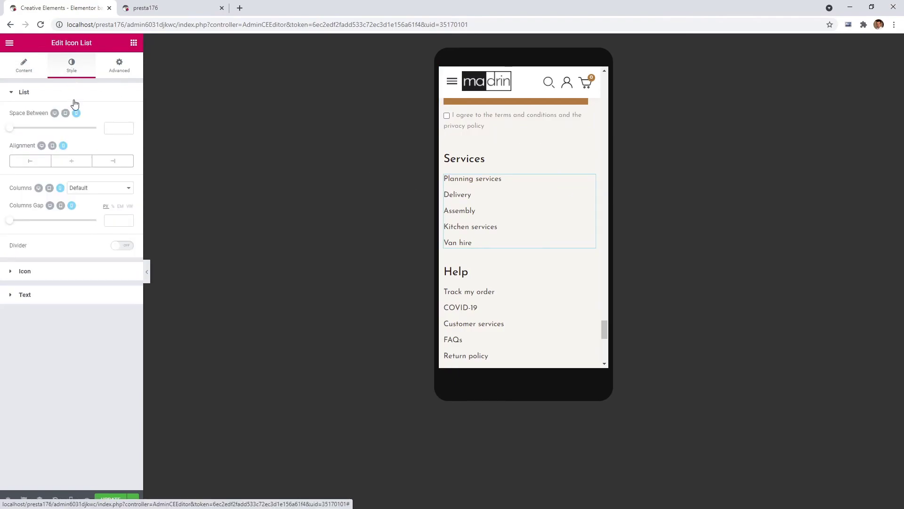
click(95, 188)
click(83, 205)
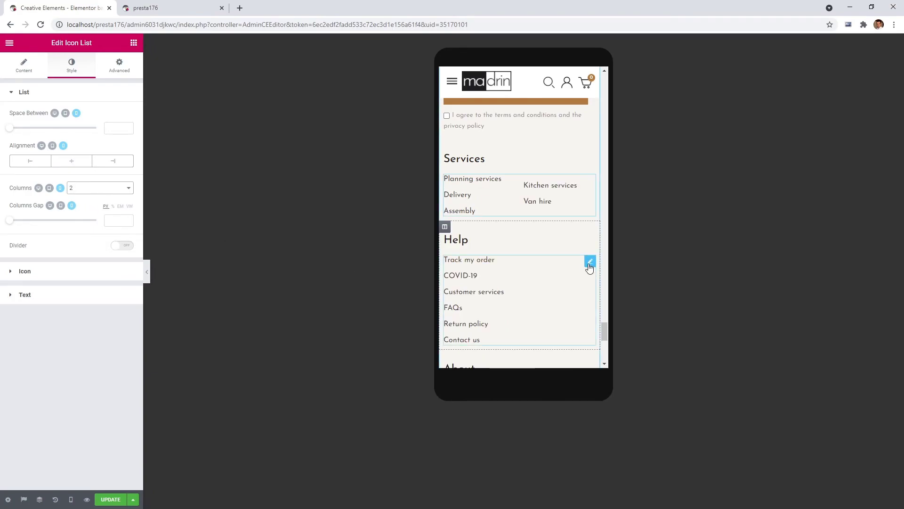
click(590, 266)
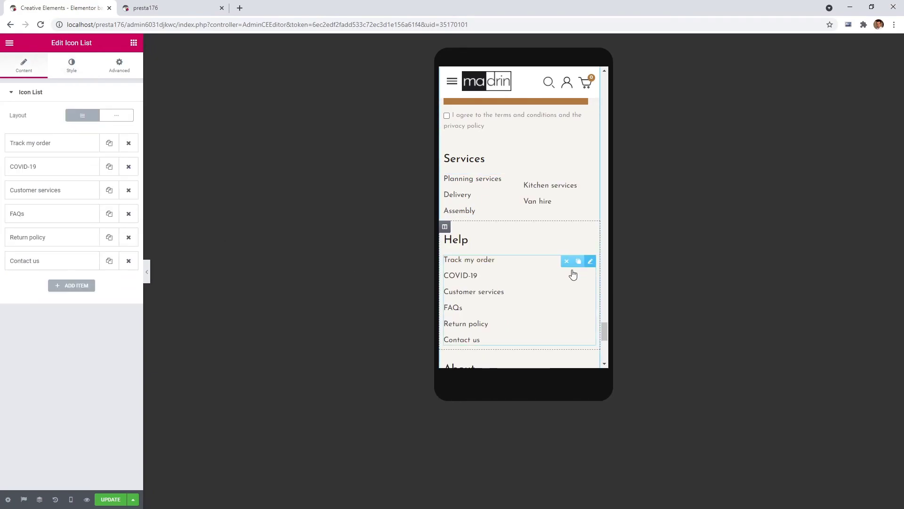
click(70, 70)
click(122, 190)
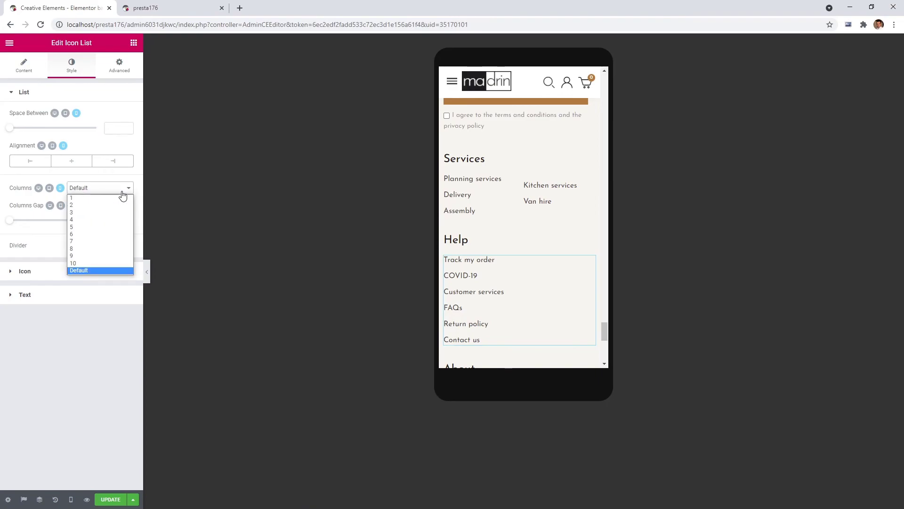
click(94, 204)
scroll(541, 237, down, 2)
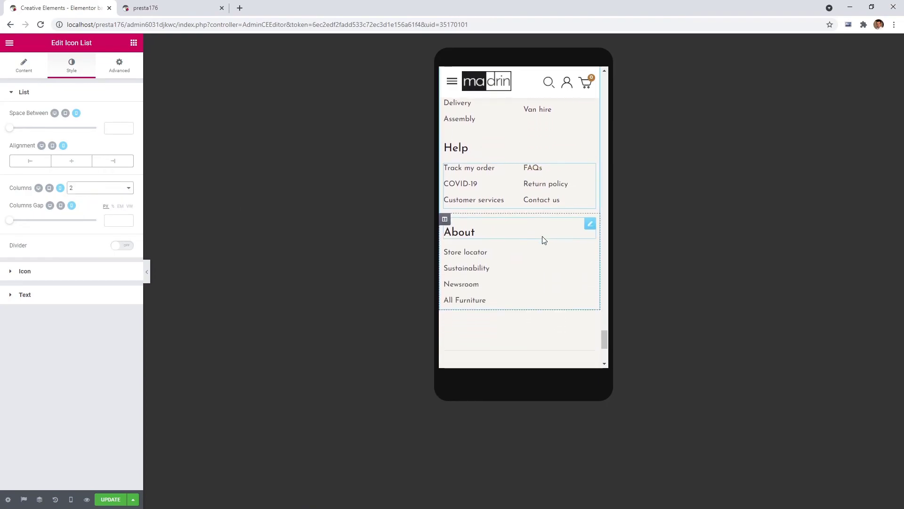
click(590, 250)
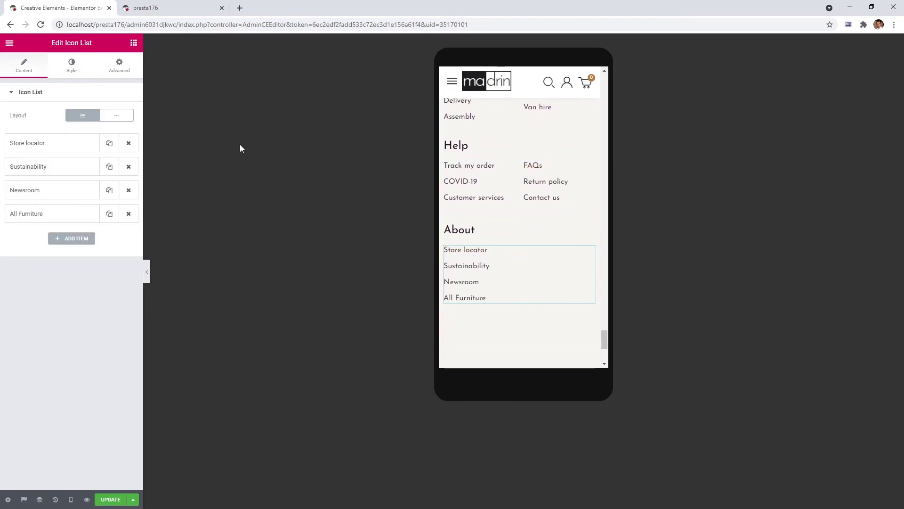
click(71, 66)
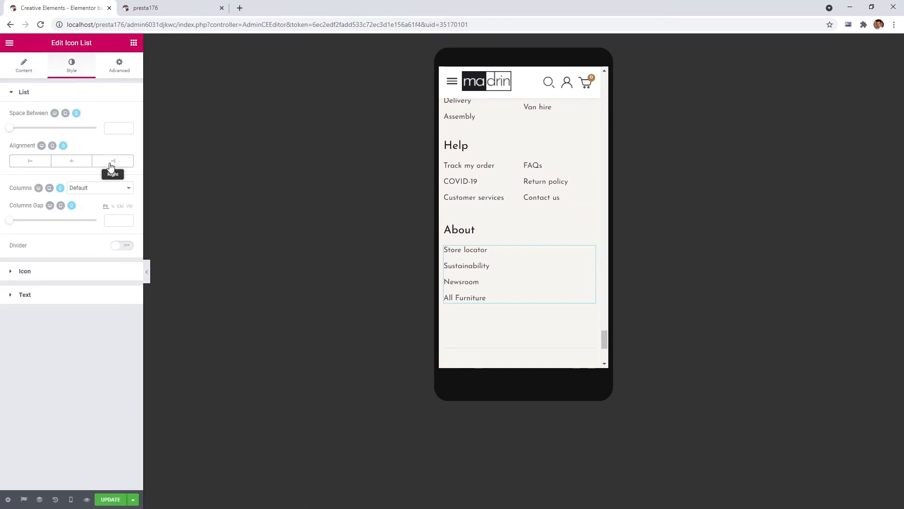
click(109, 187)
click(106, 205)
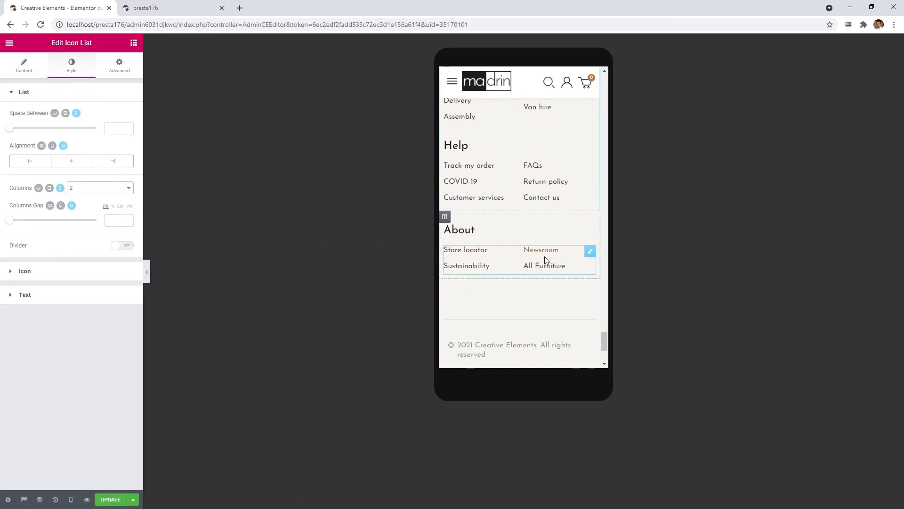
scroll(600, 196, up, 2)
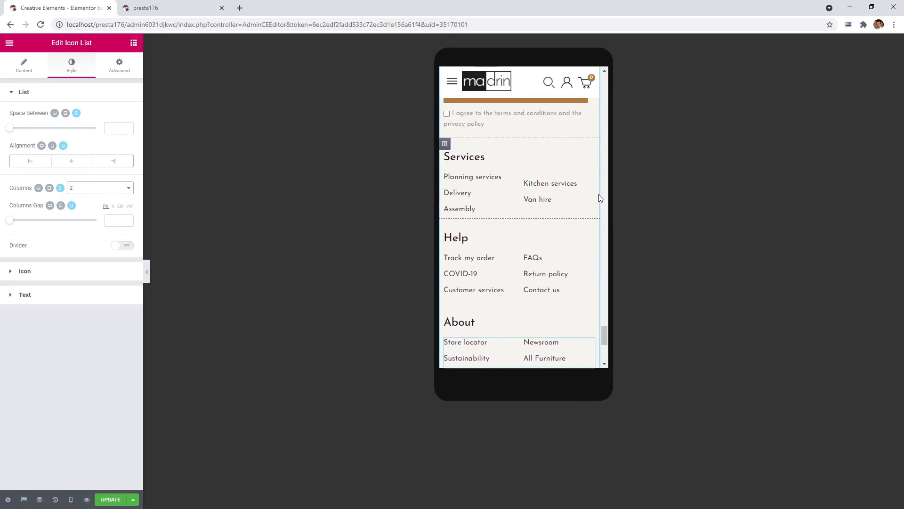
scroll(600, 197, down, 4)
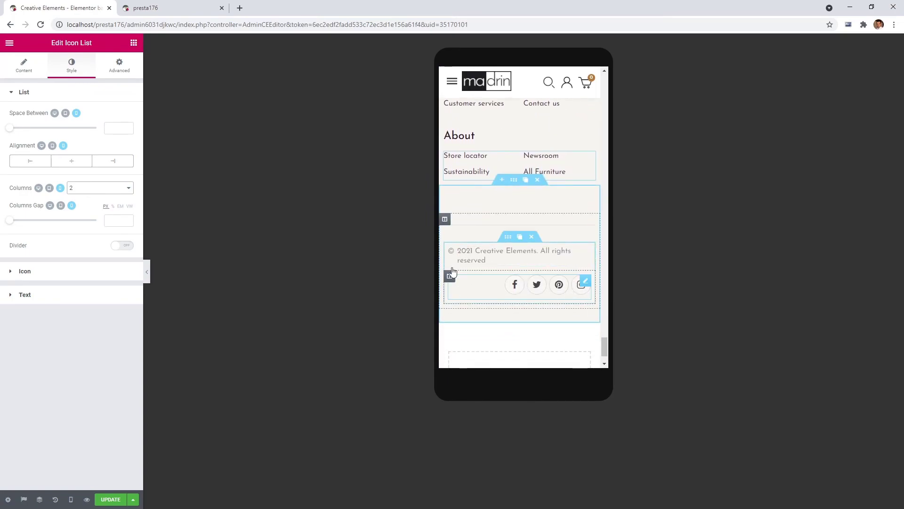
- Left-align the circular social icons in the mobile layout and preview the result
click(582, 286)
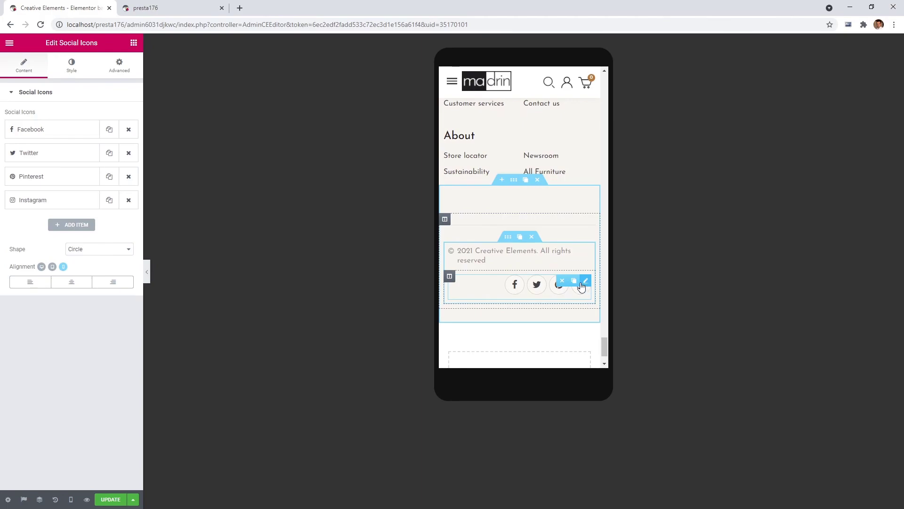
click(30, 282)
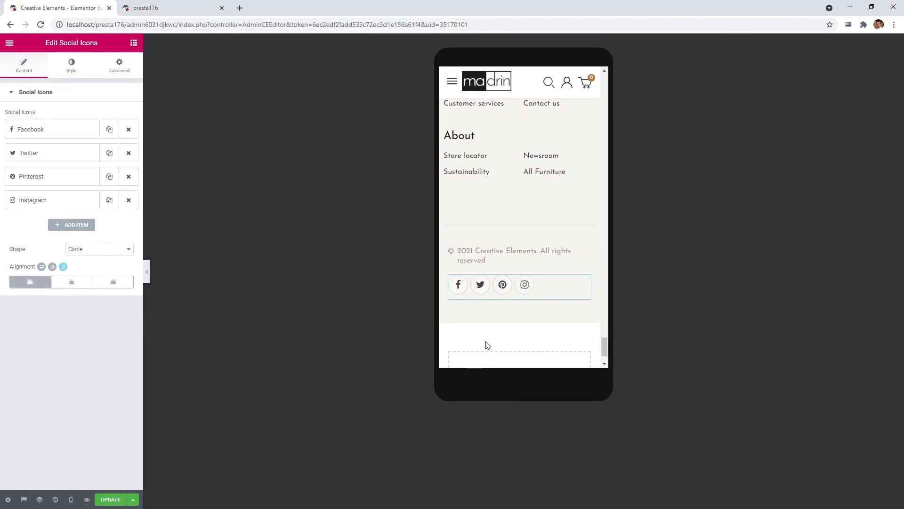
click(148, 273)
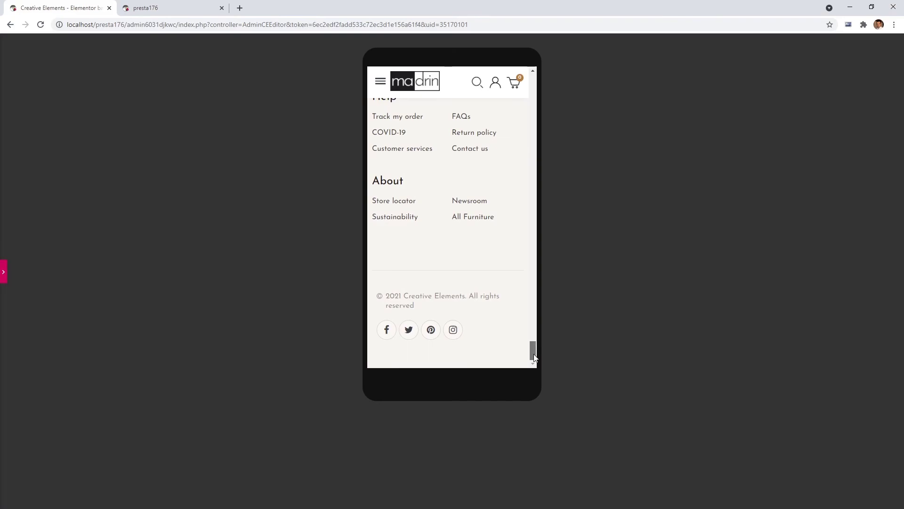
mouse_move(534, 358)
mouse_down()
mouse_move(533, 332)
mouse_move(532, 361)
mouse_up()
click(3, 275)
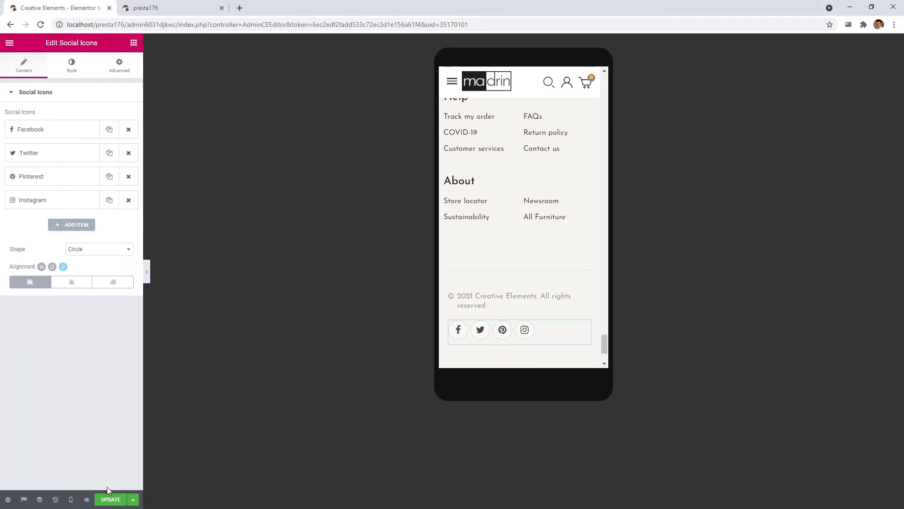
- Save the footer, switch the preview back to desktop, and open the editor's main menu
click(109, 500)
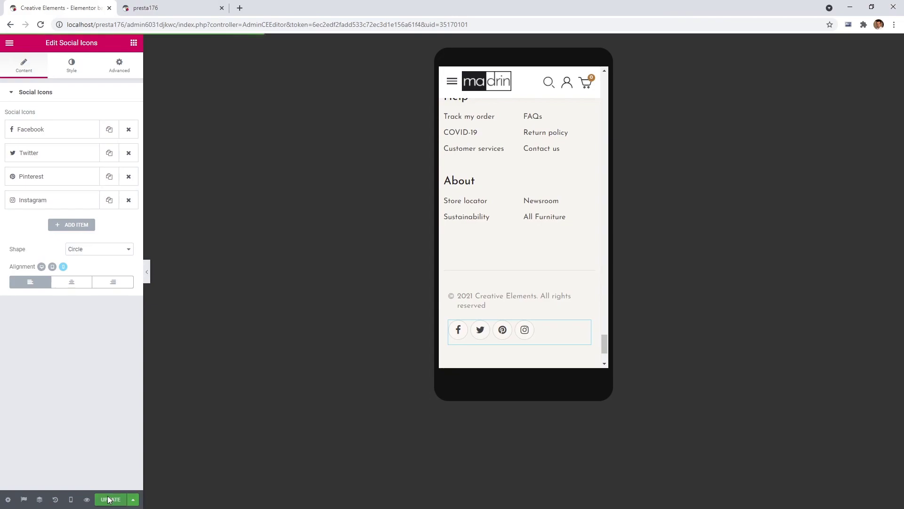
click(71, 499)
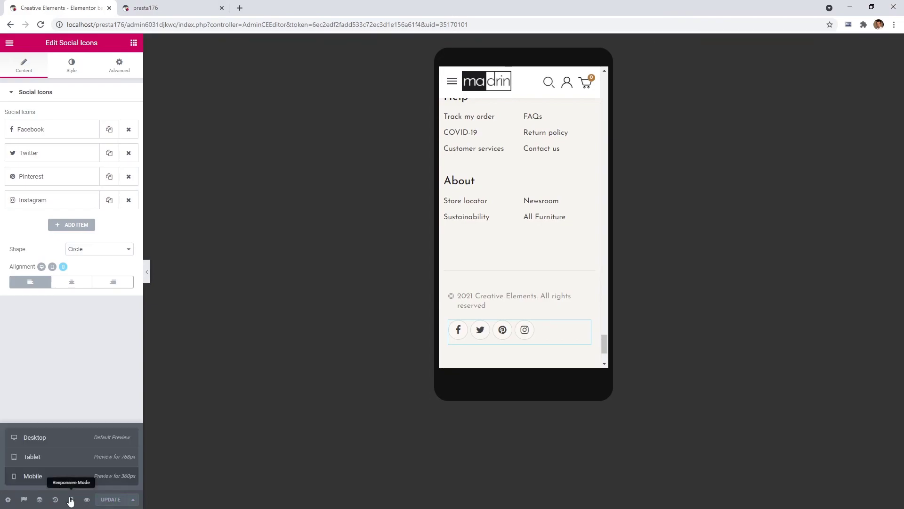
click(44, 439)
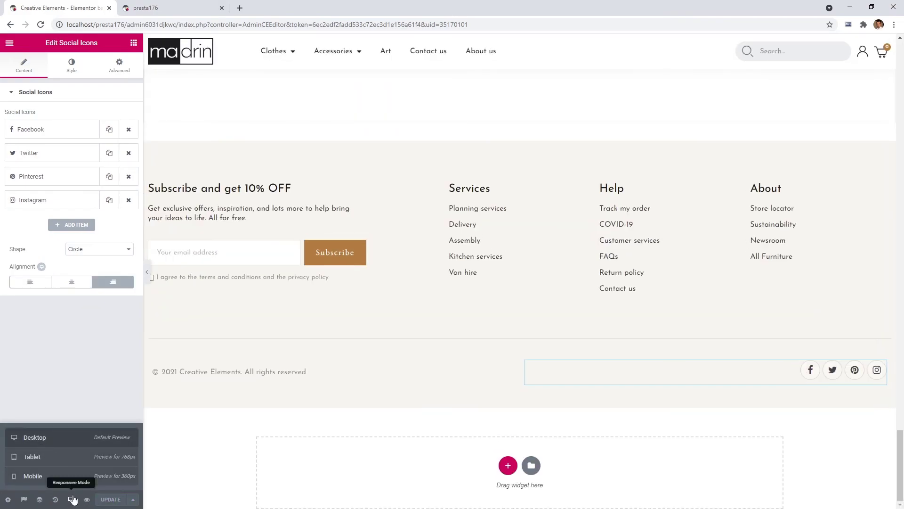
click(72, 499)
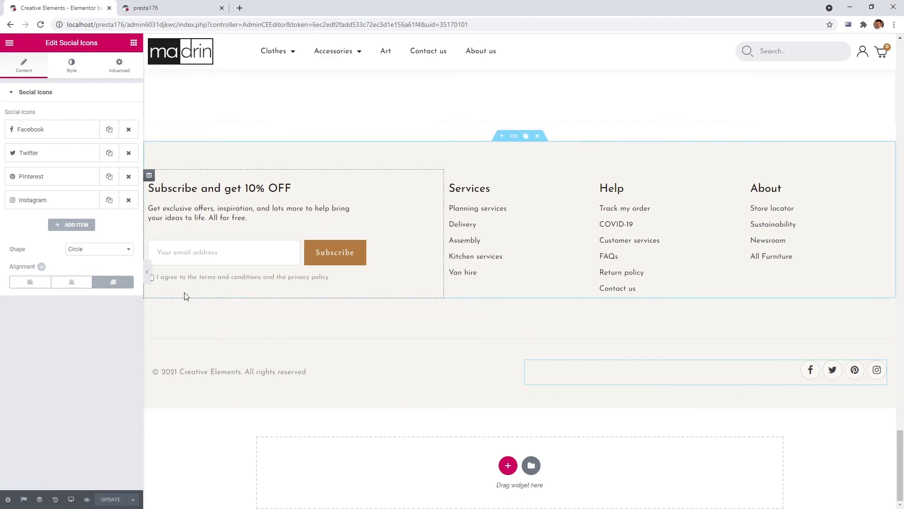
click(9, 43)
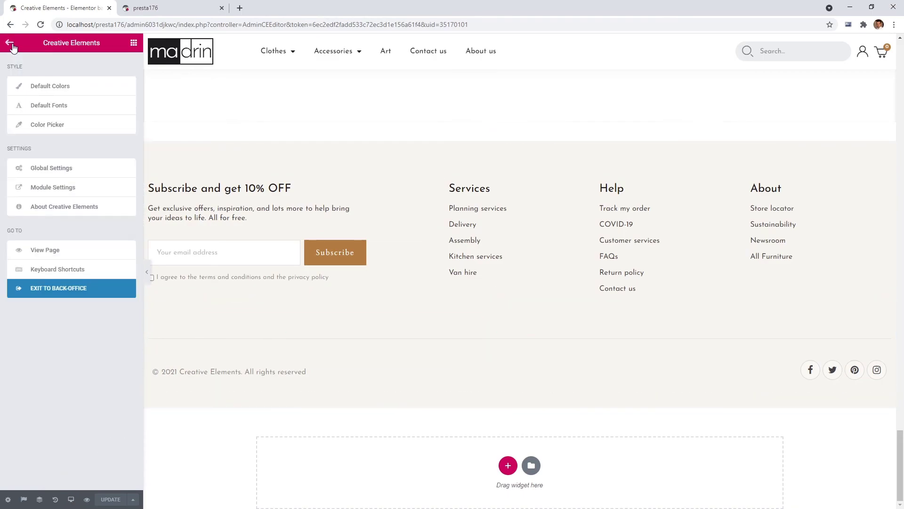
- Exit to the back office, confirm the reloaded storefront still shows the old footer, then return
click(51, 287)
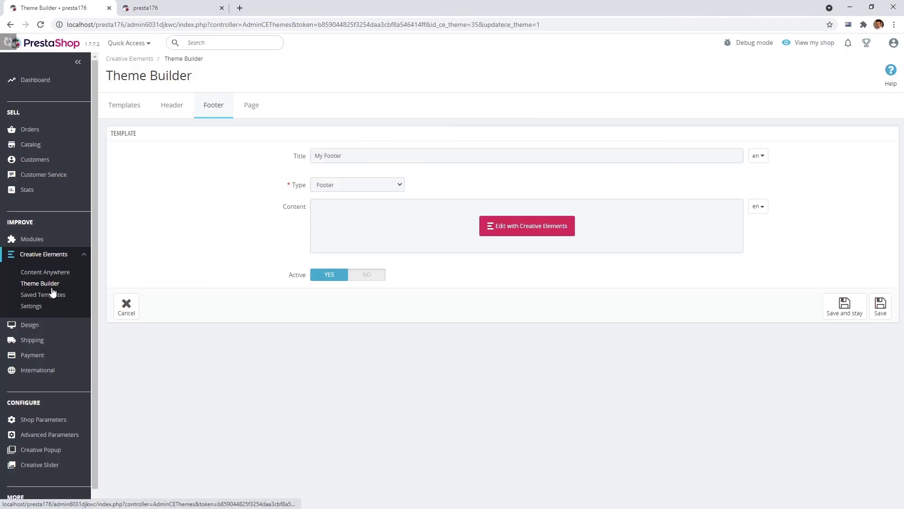
click(156, 7)
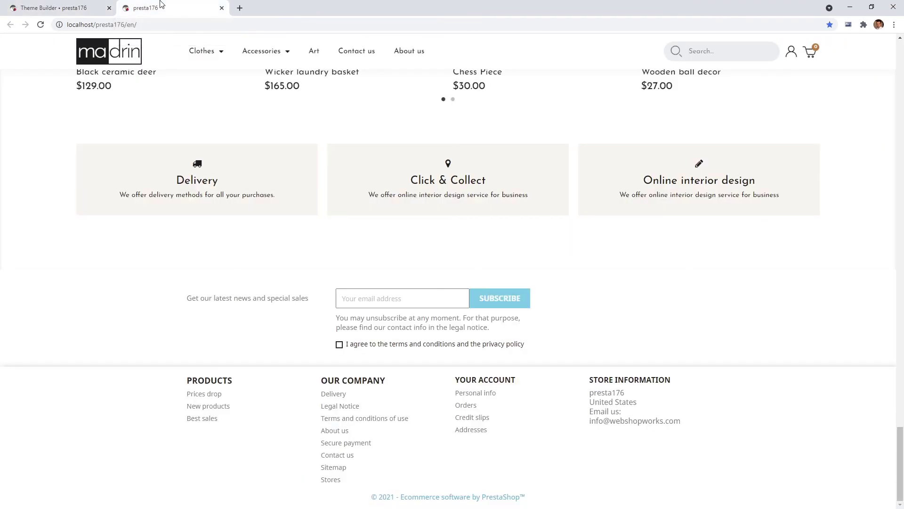
click(41, 25)
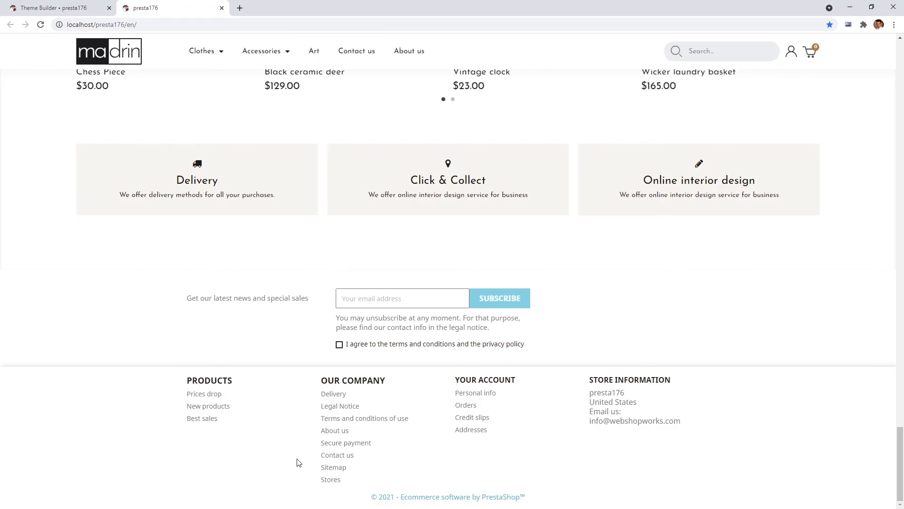
click(42, 10)
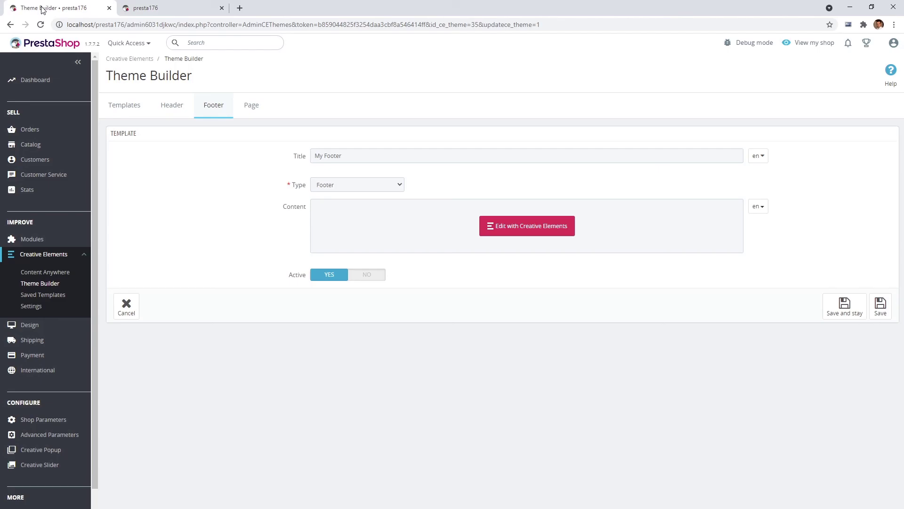
- Set the Theme Settings footer to '#35 My Footer' in Theme Builder and save
click(34, 284)
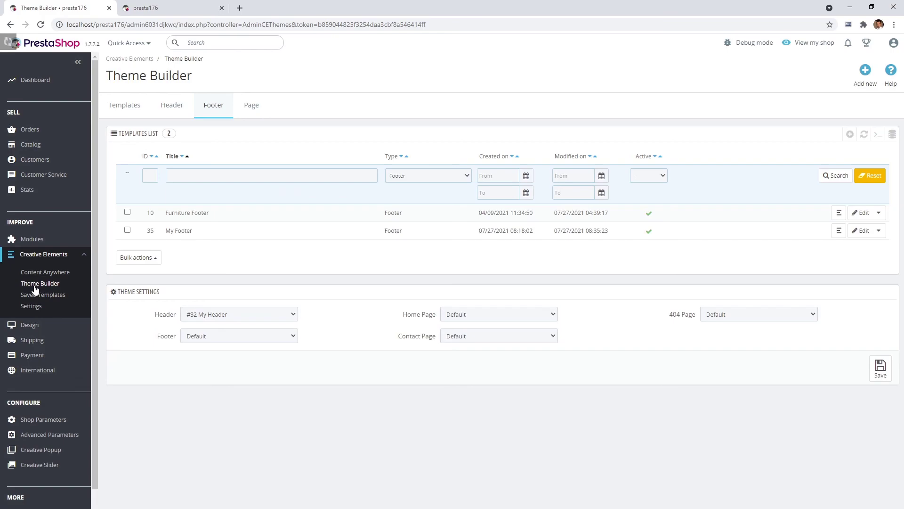
click(221, 334)
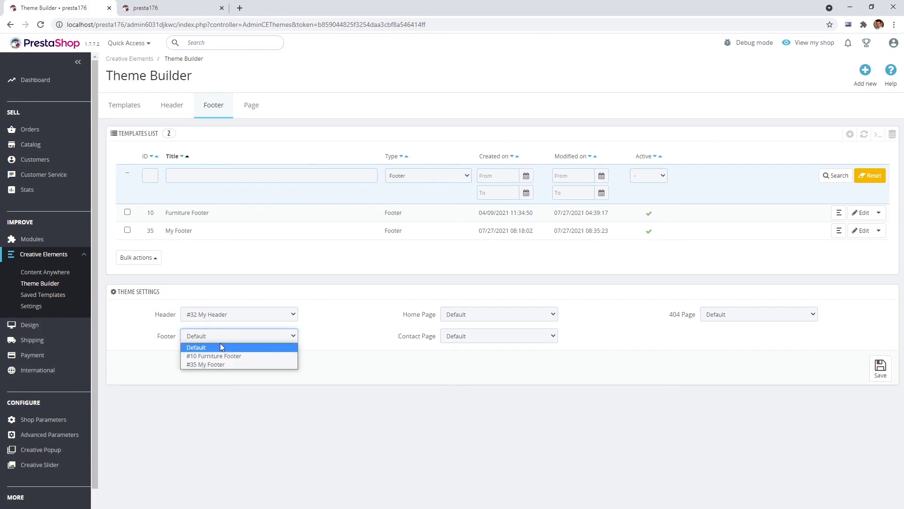
click(221, 364)
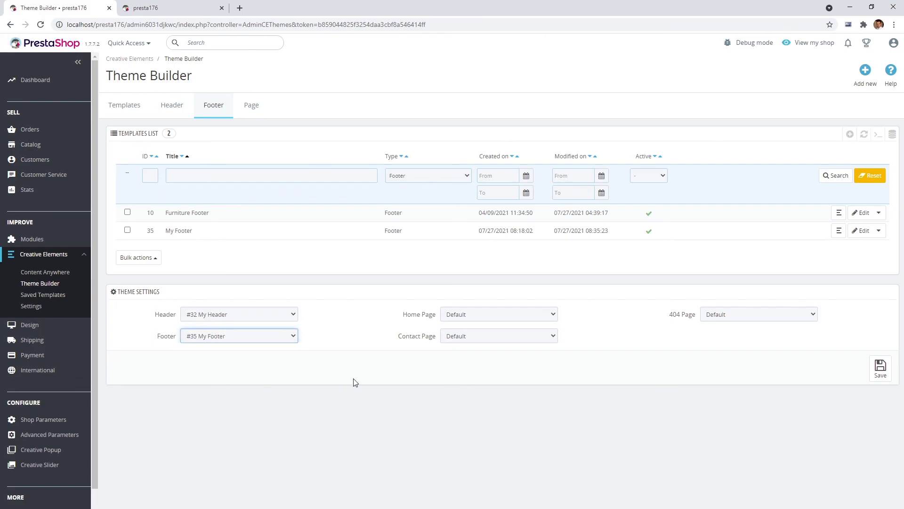
click(880, 367)
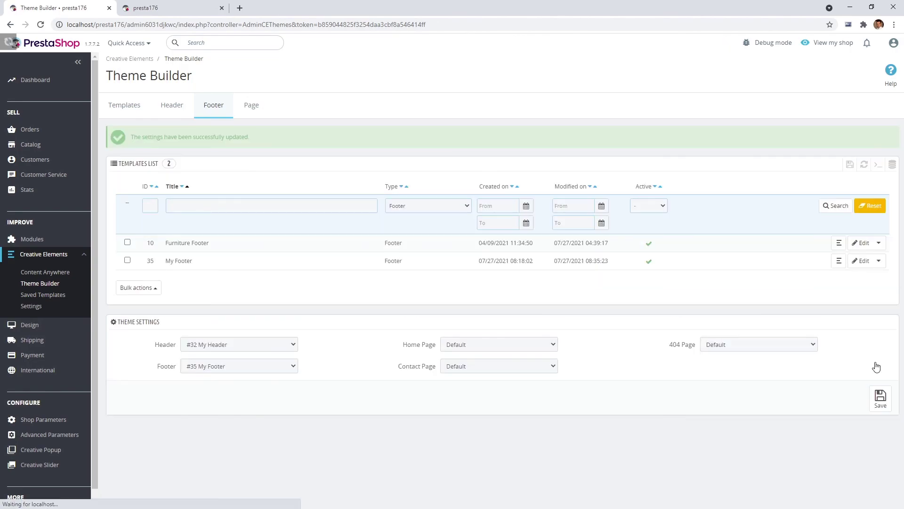
- Reload the storefront and scroll down to see the new footer displayed
click(175, 9)
click(41, 25)
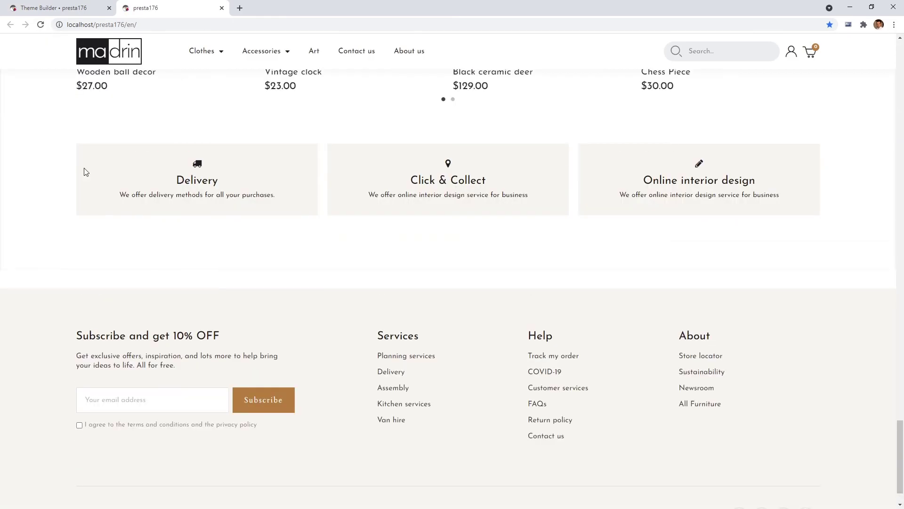
scroll(493, 285, down, 1)
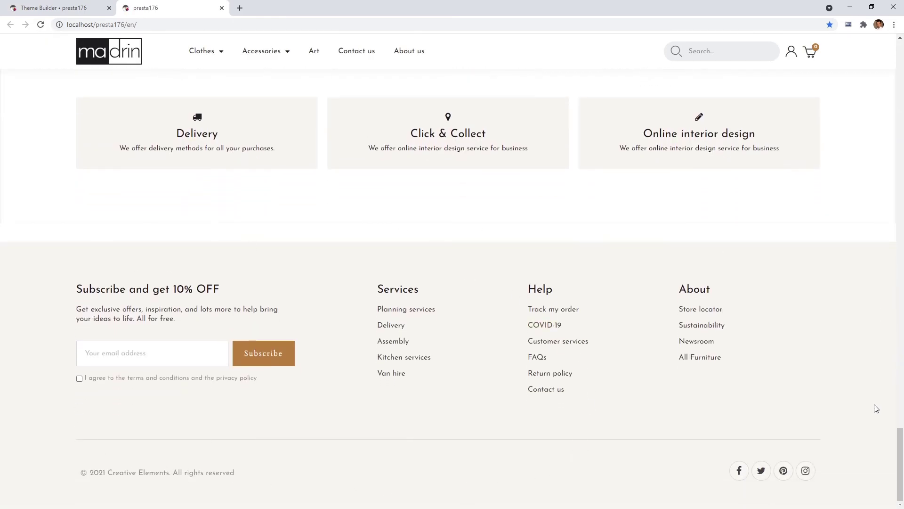